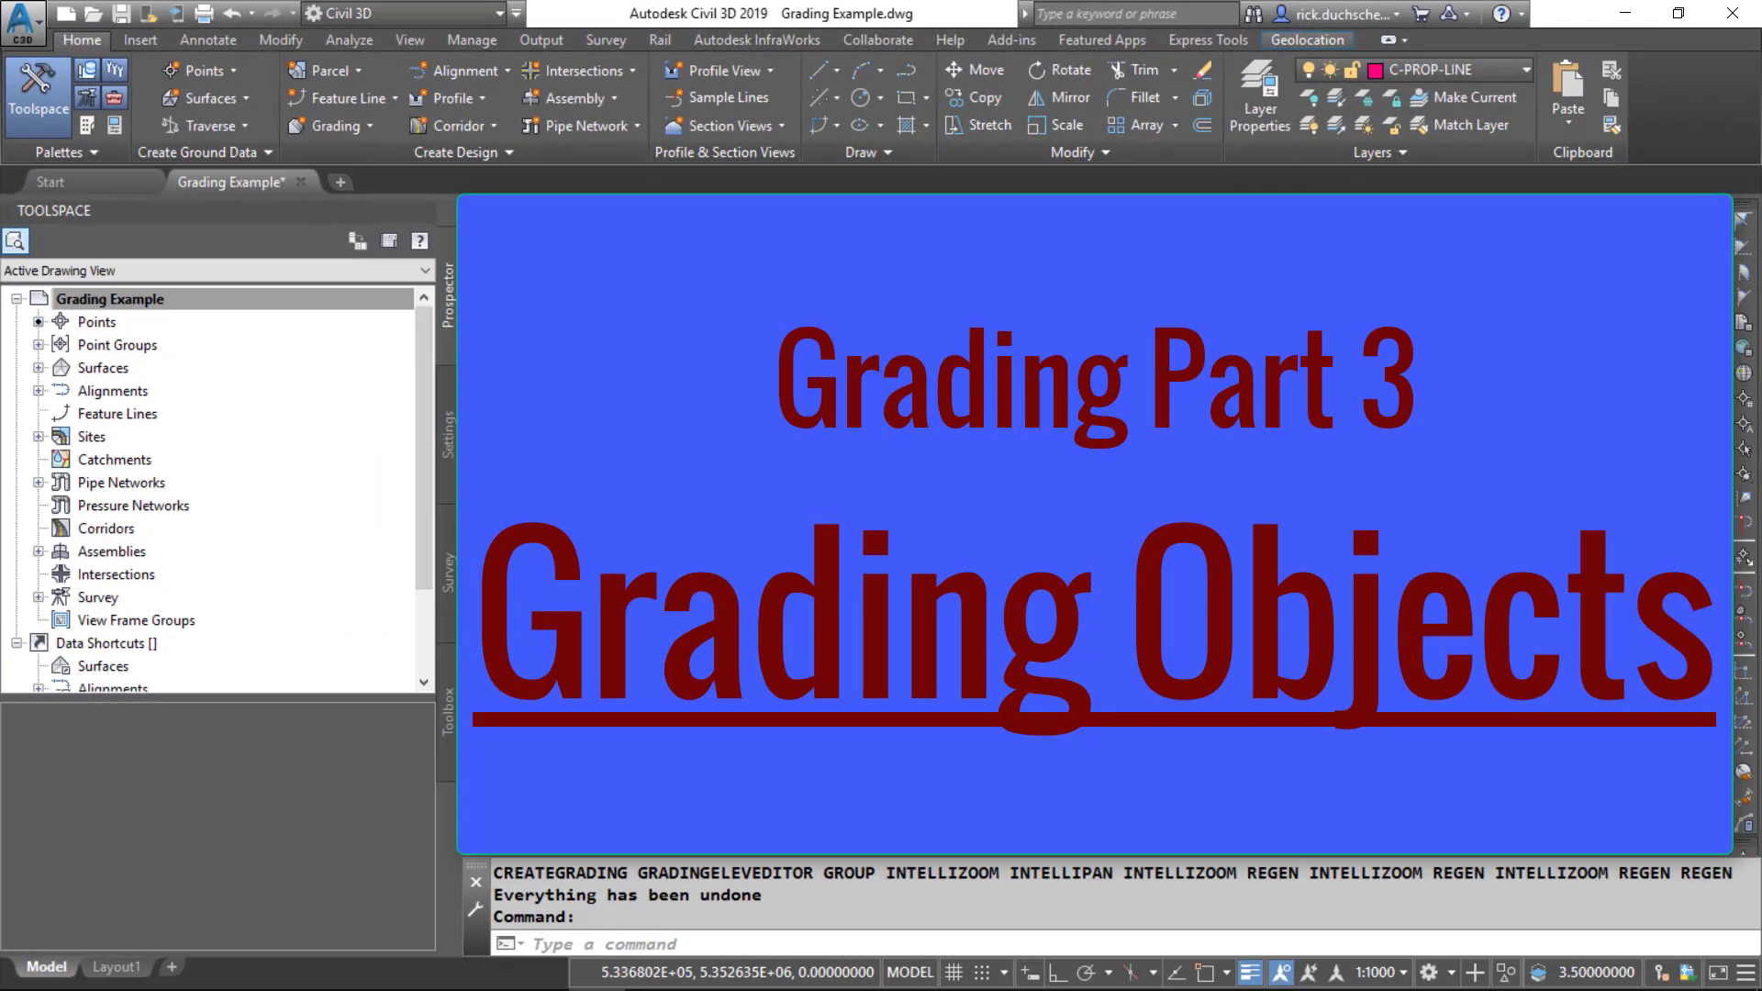
- Show the Building Pad site's single 700.000 m feature line in the Prospector list view
left_click(118, 432)
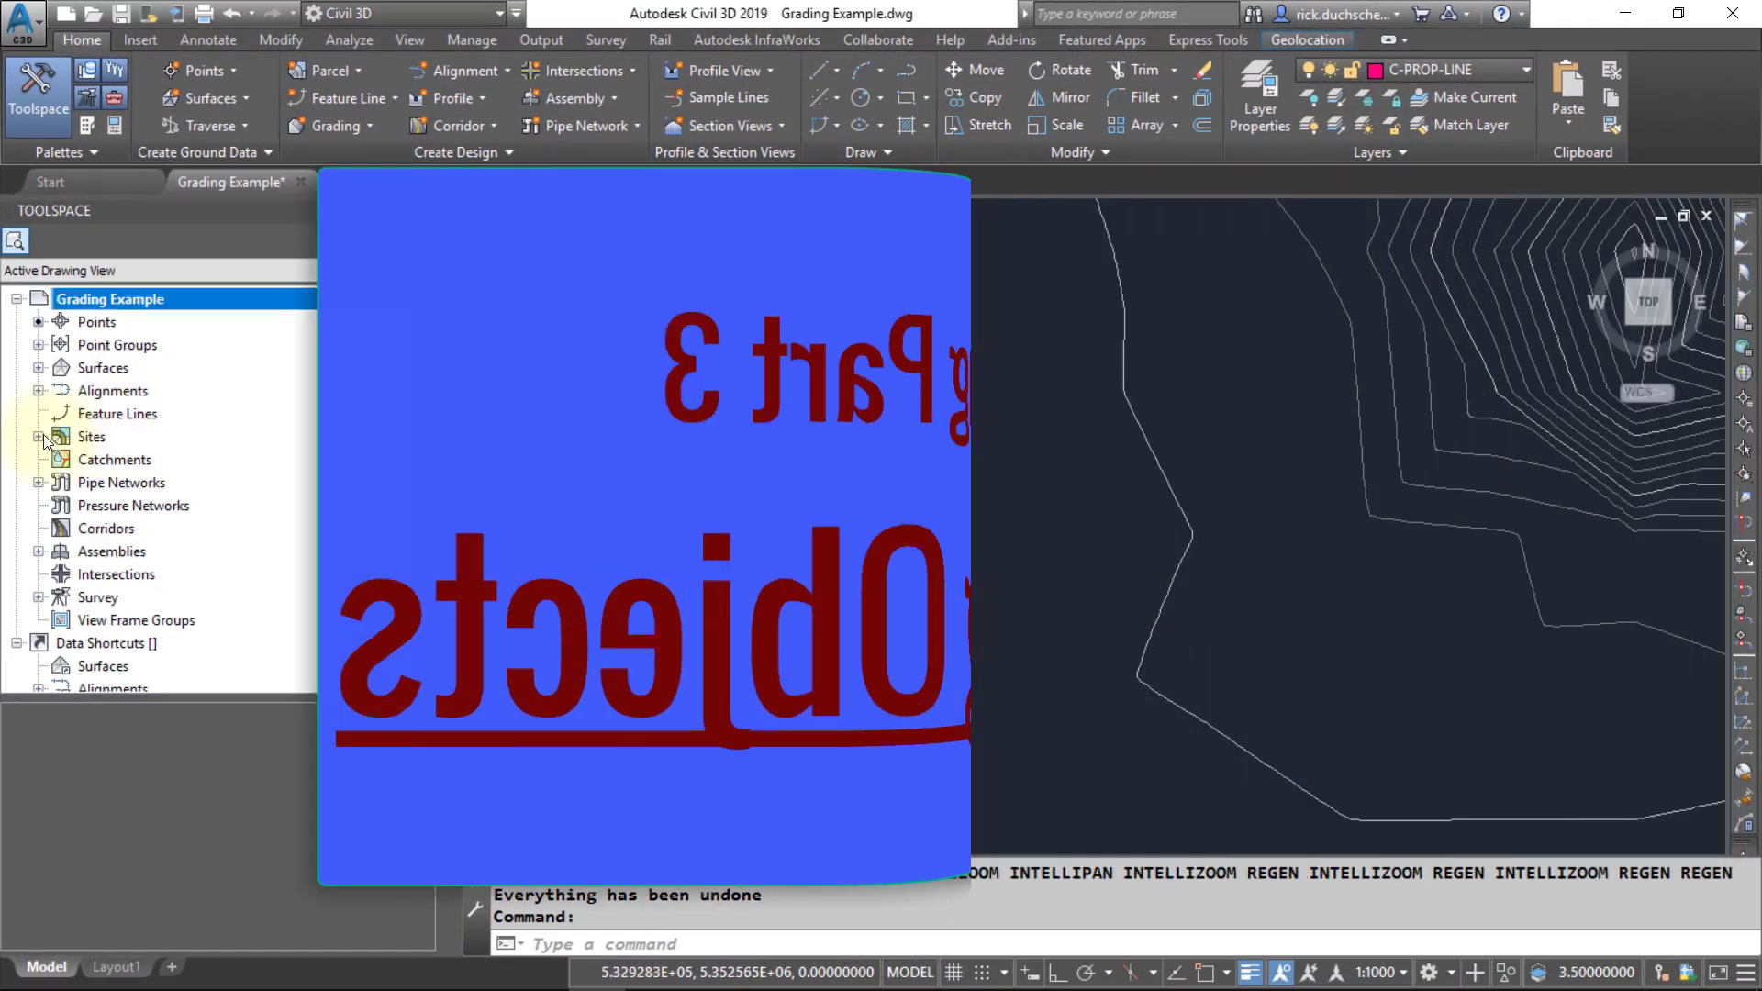
left_click(38, 436)
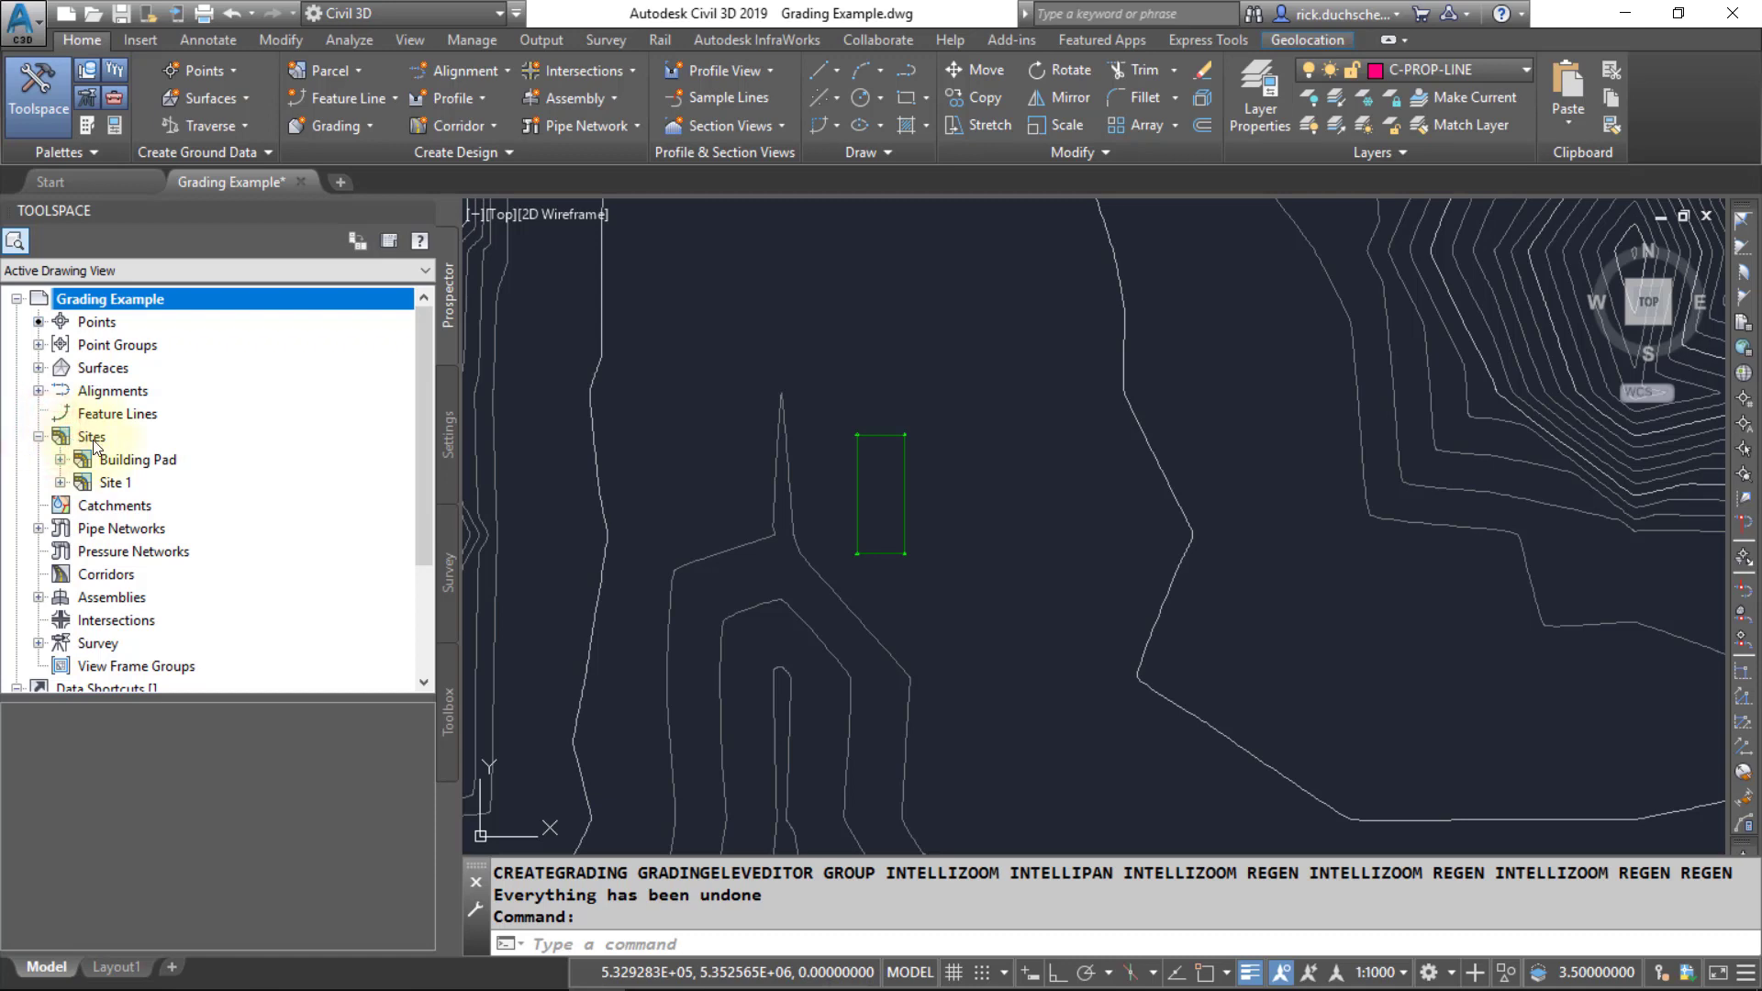
left_click(61, 461)
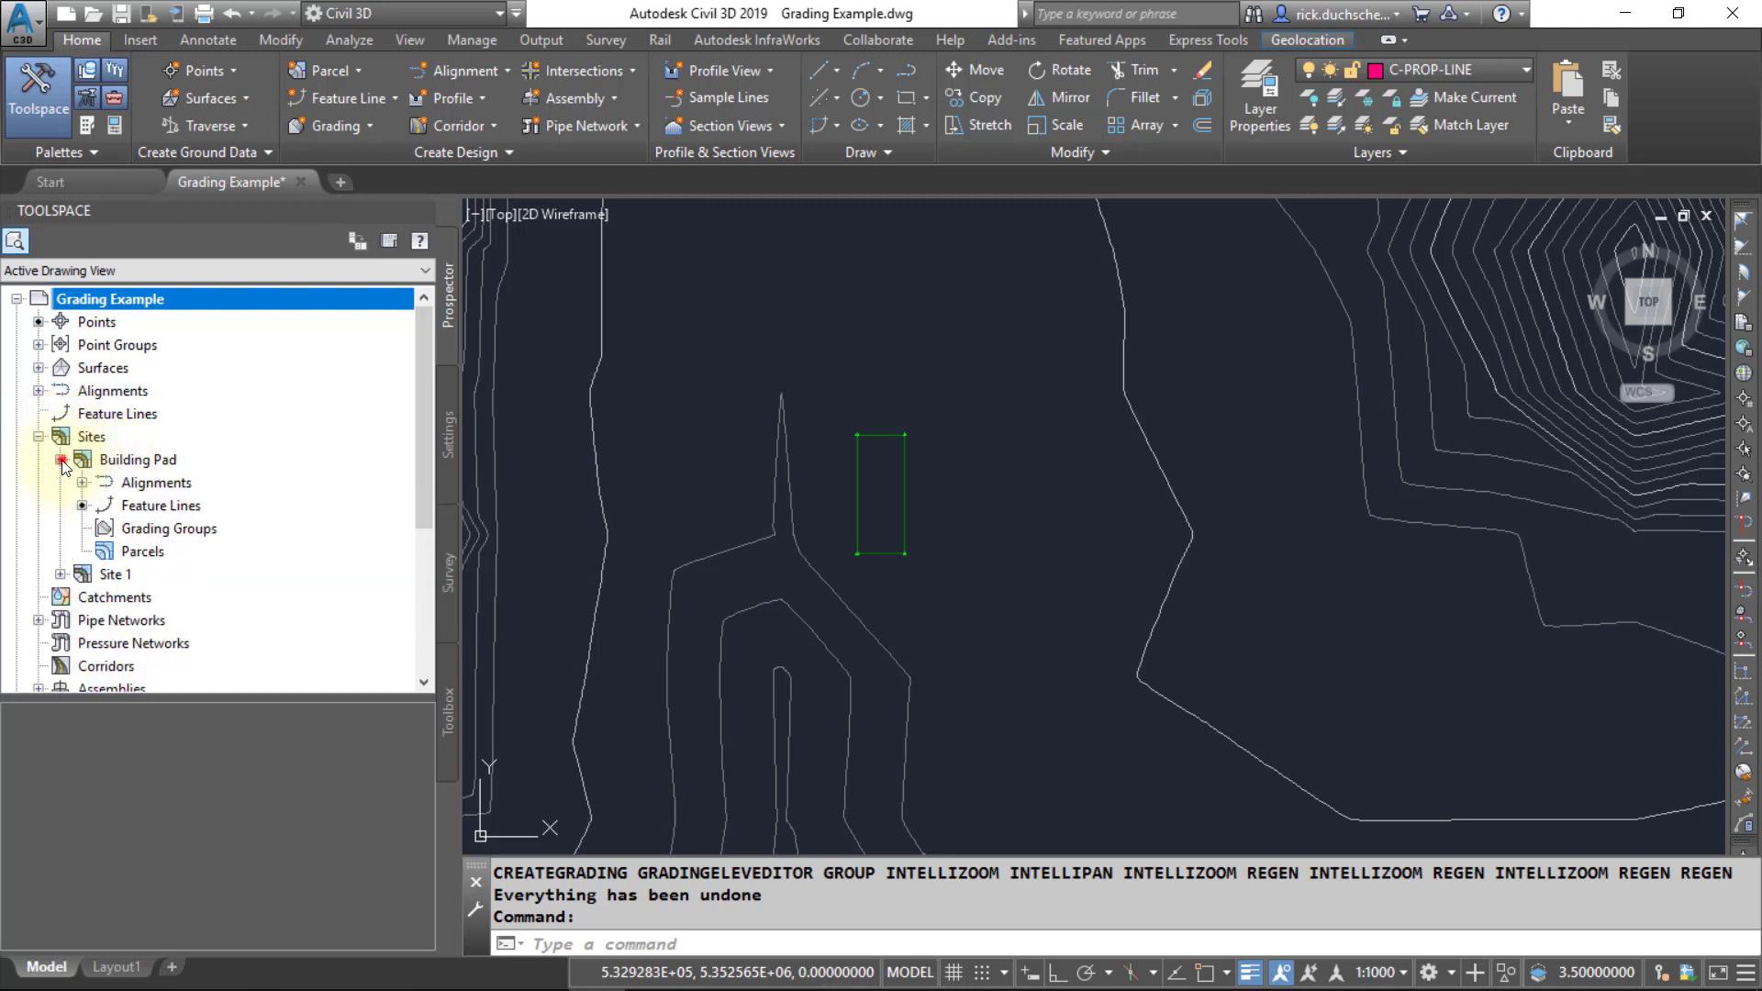
left_click(167, 507)
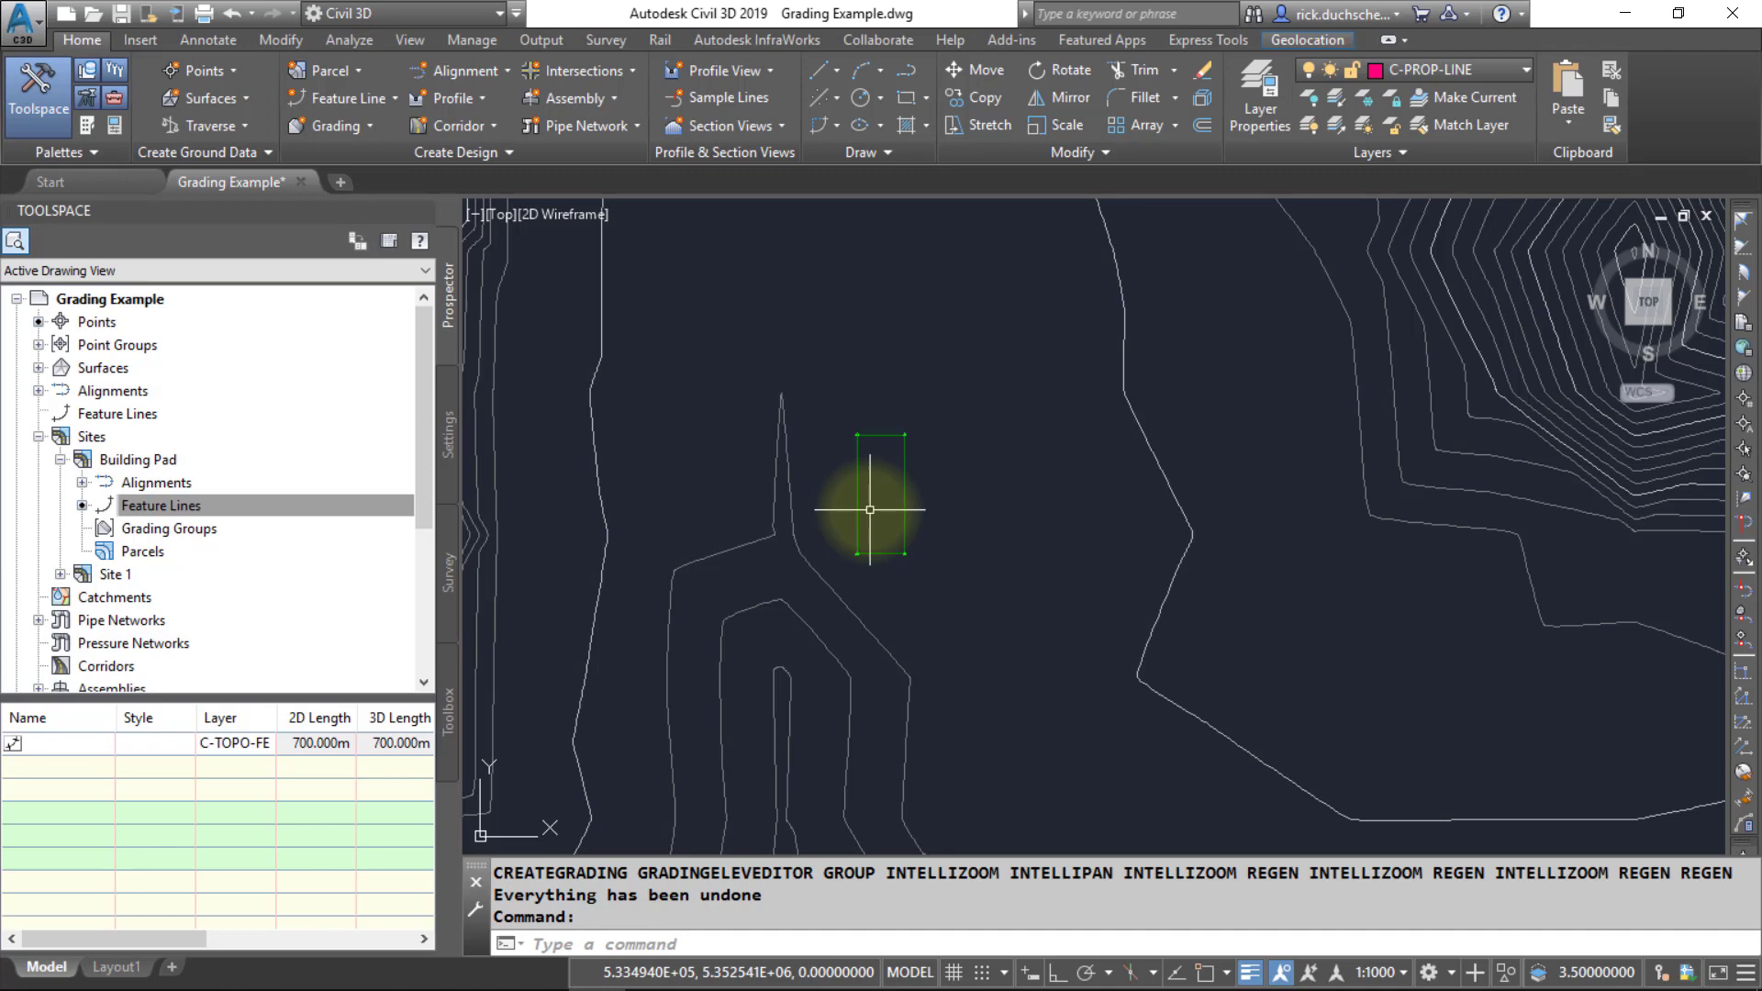
left_click(881, 434)
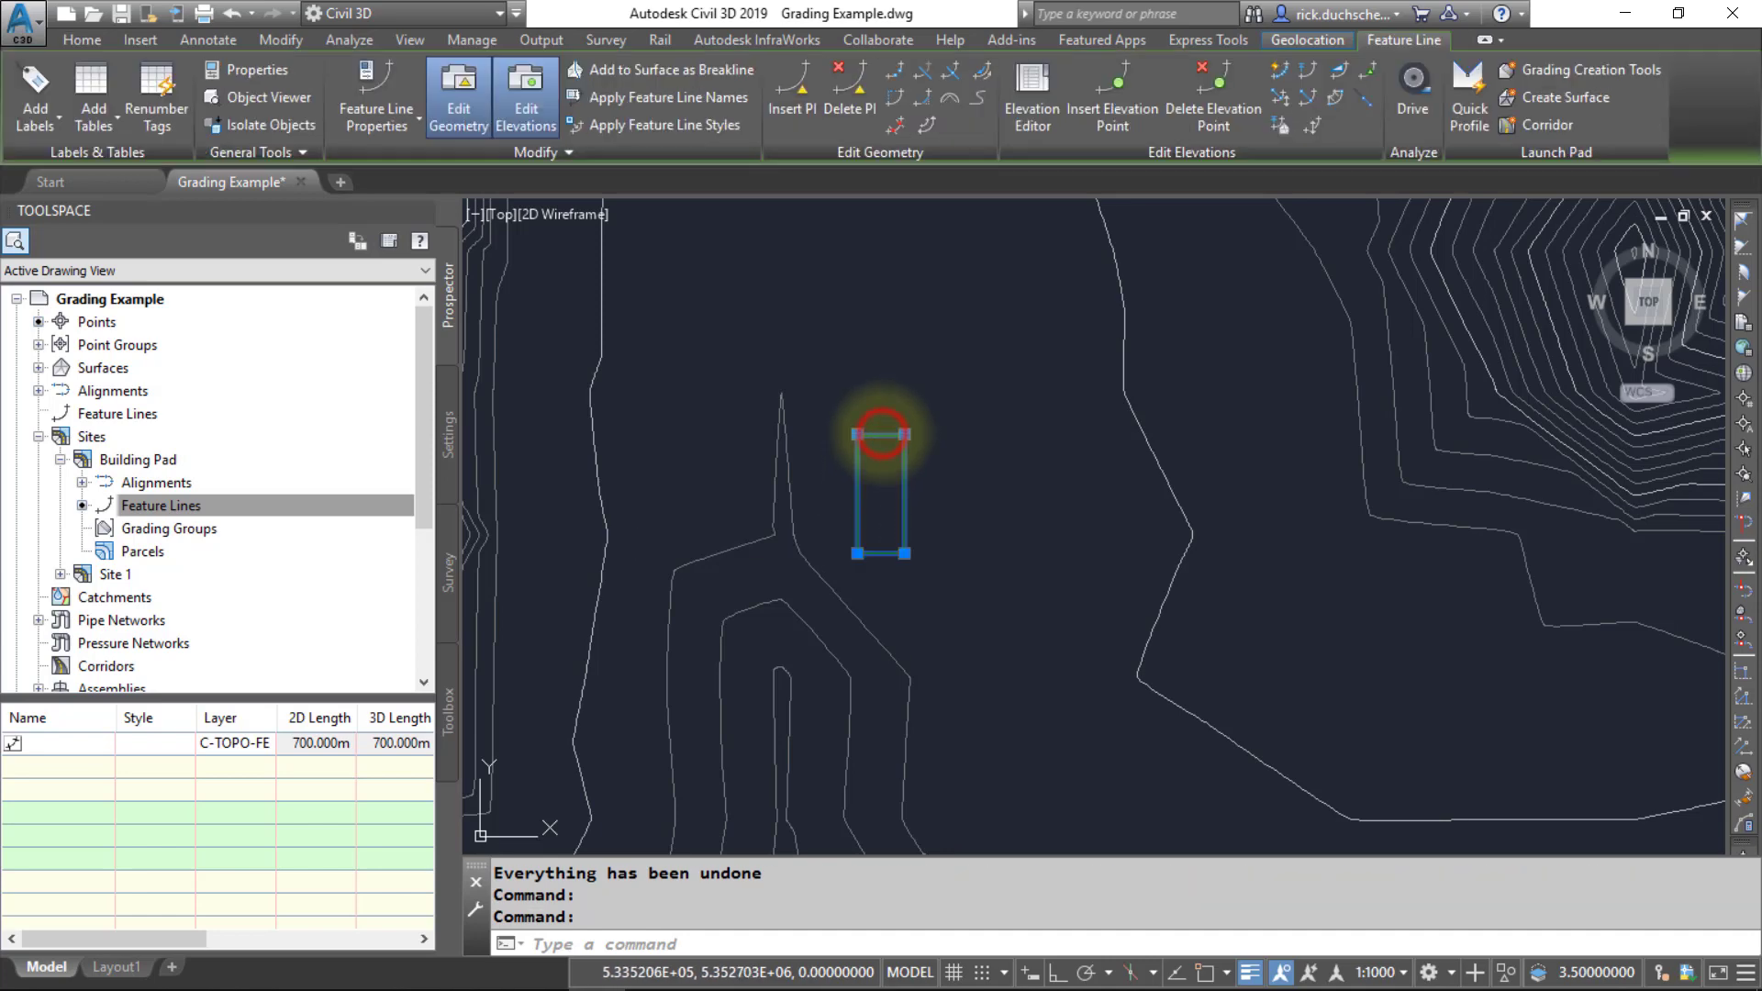
left_click(1028, 99)
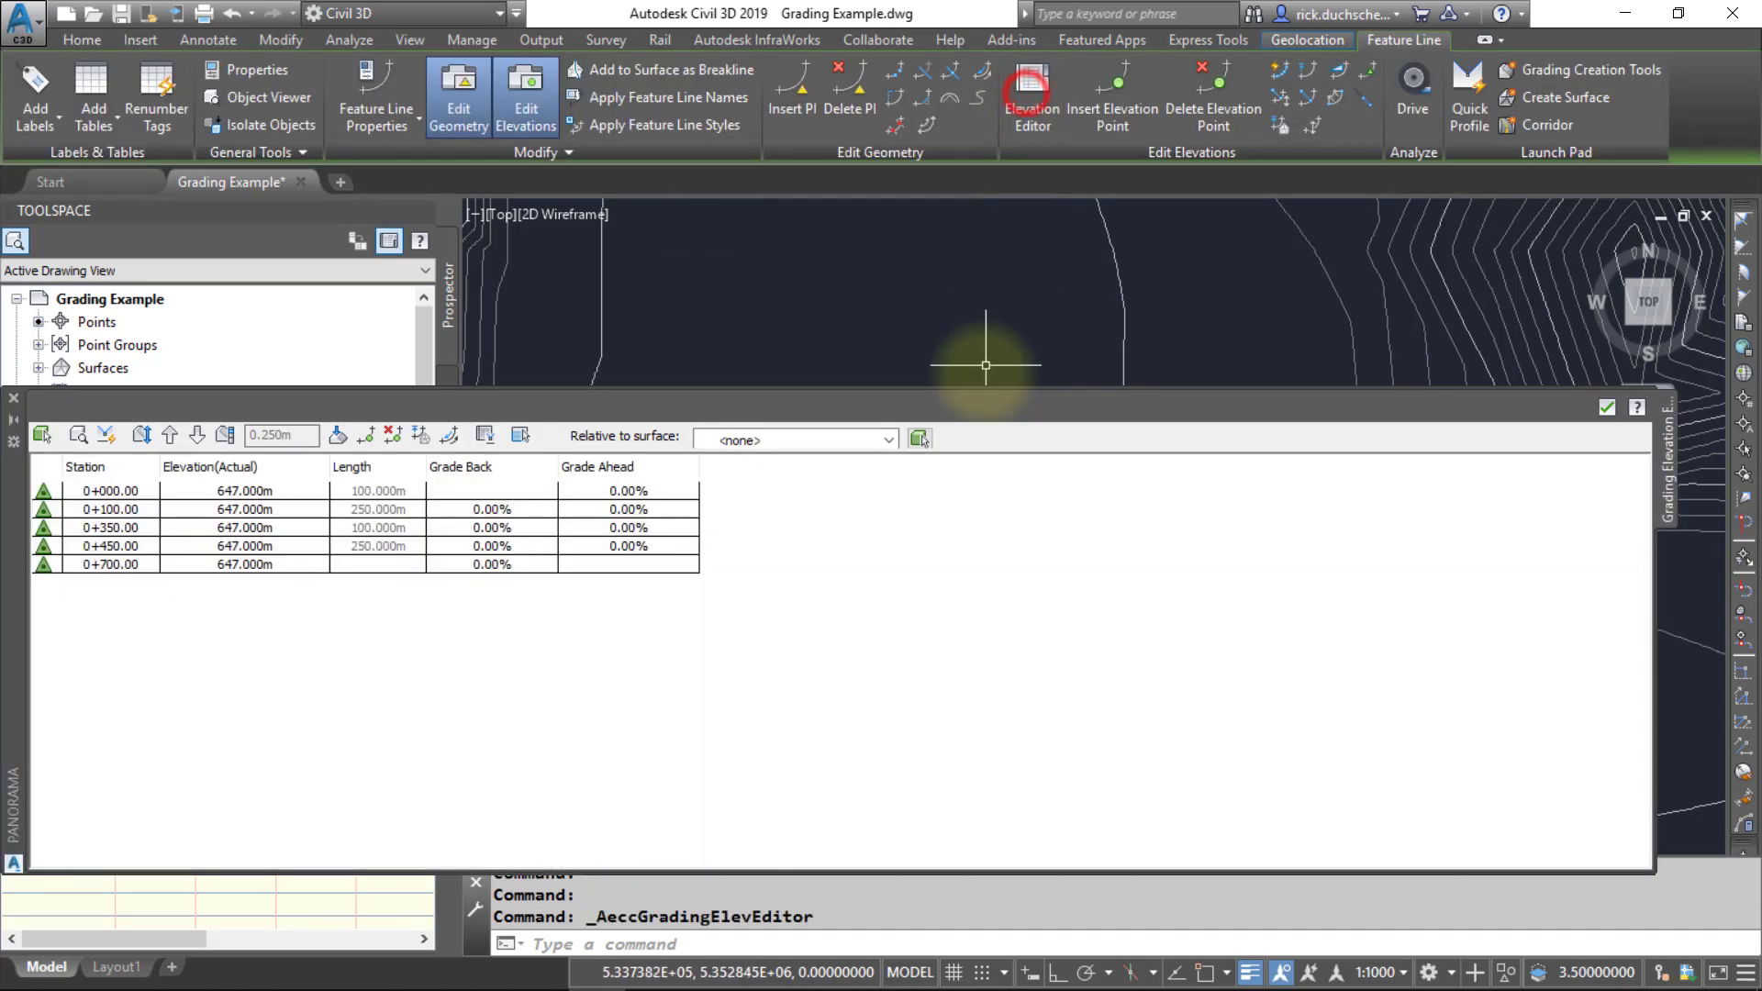
left_click(13, 397)
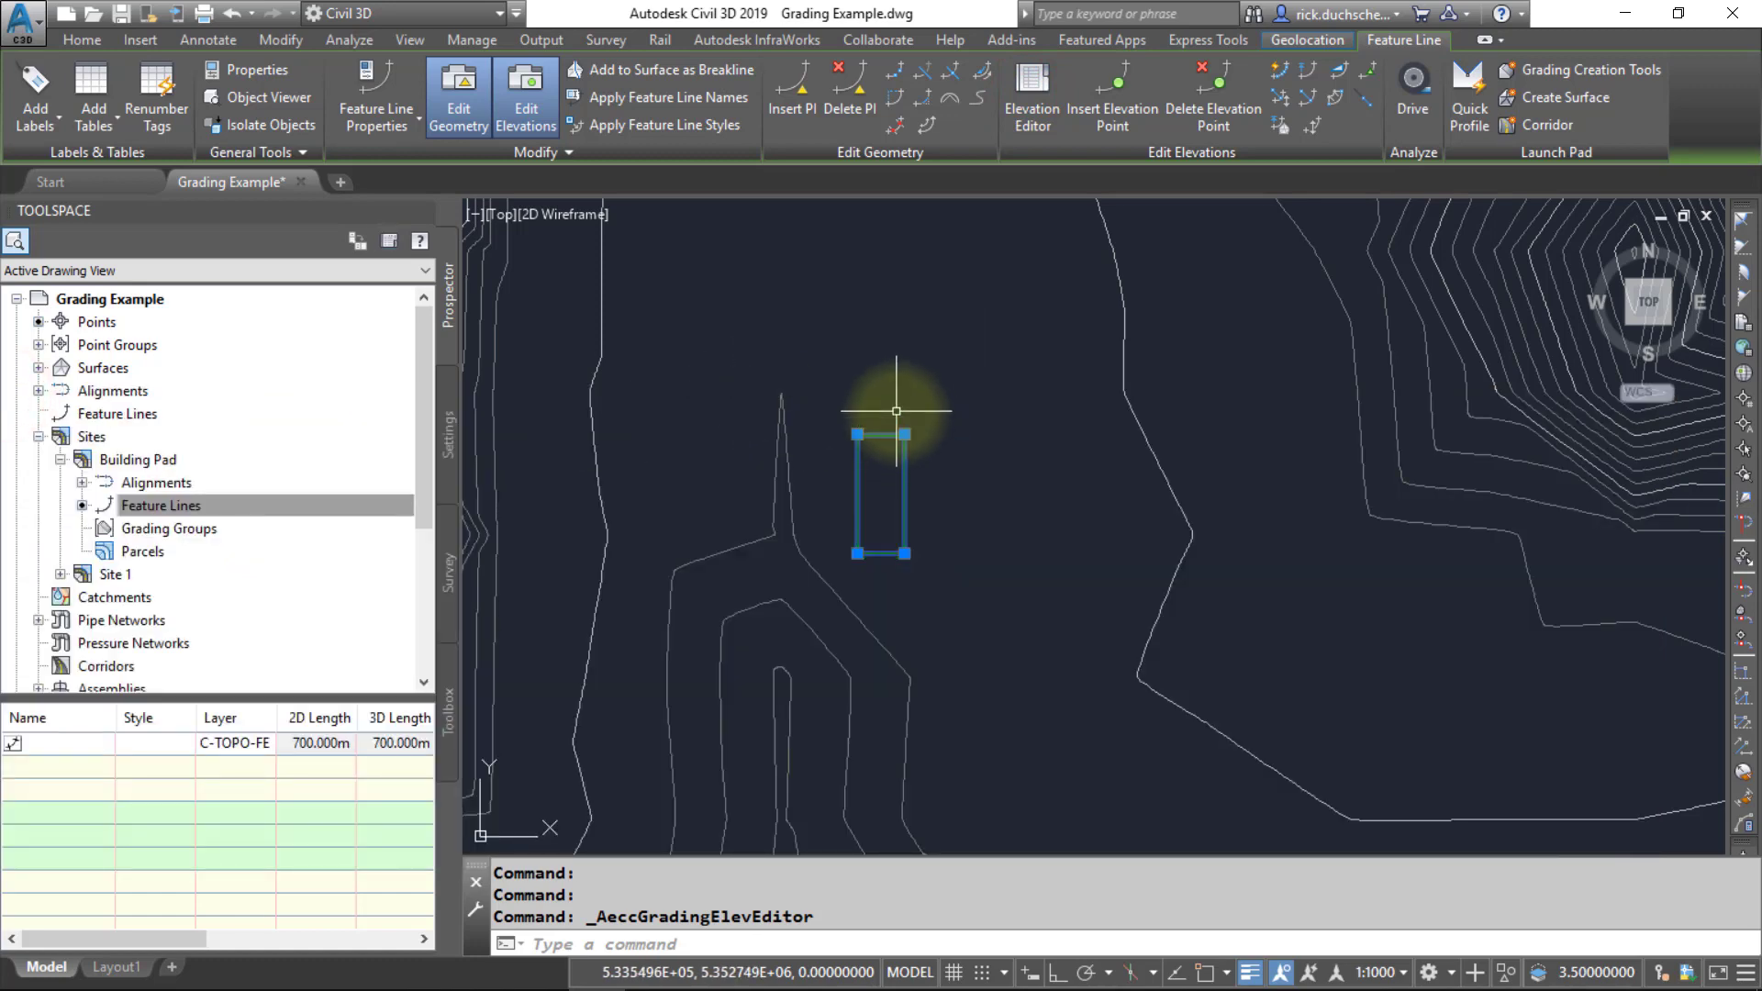
key("Escape")
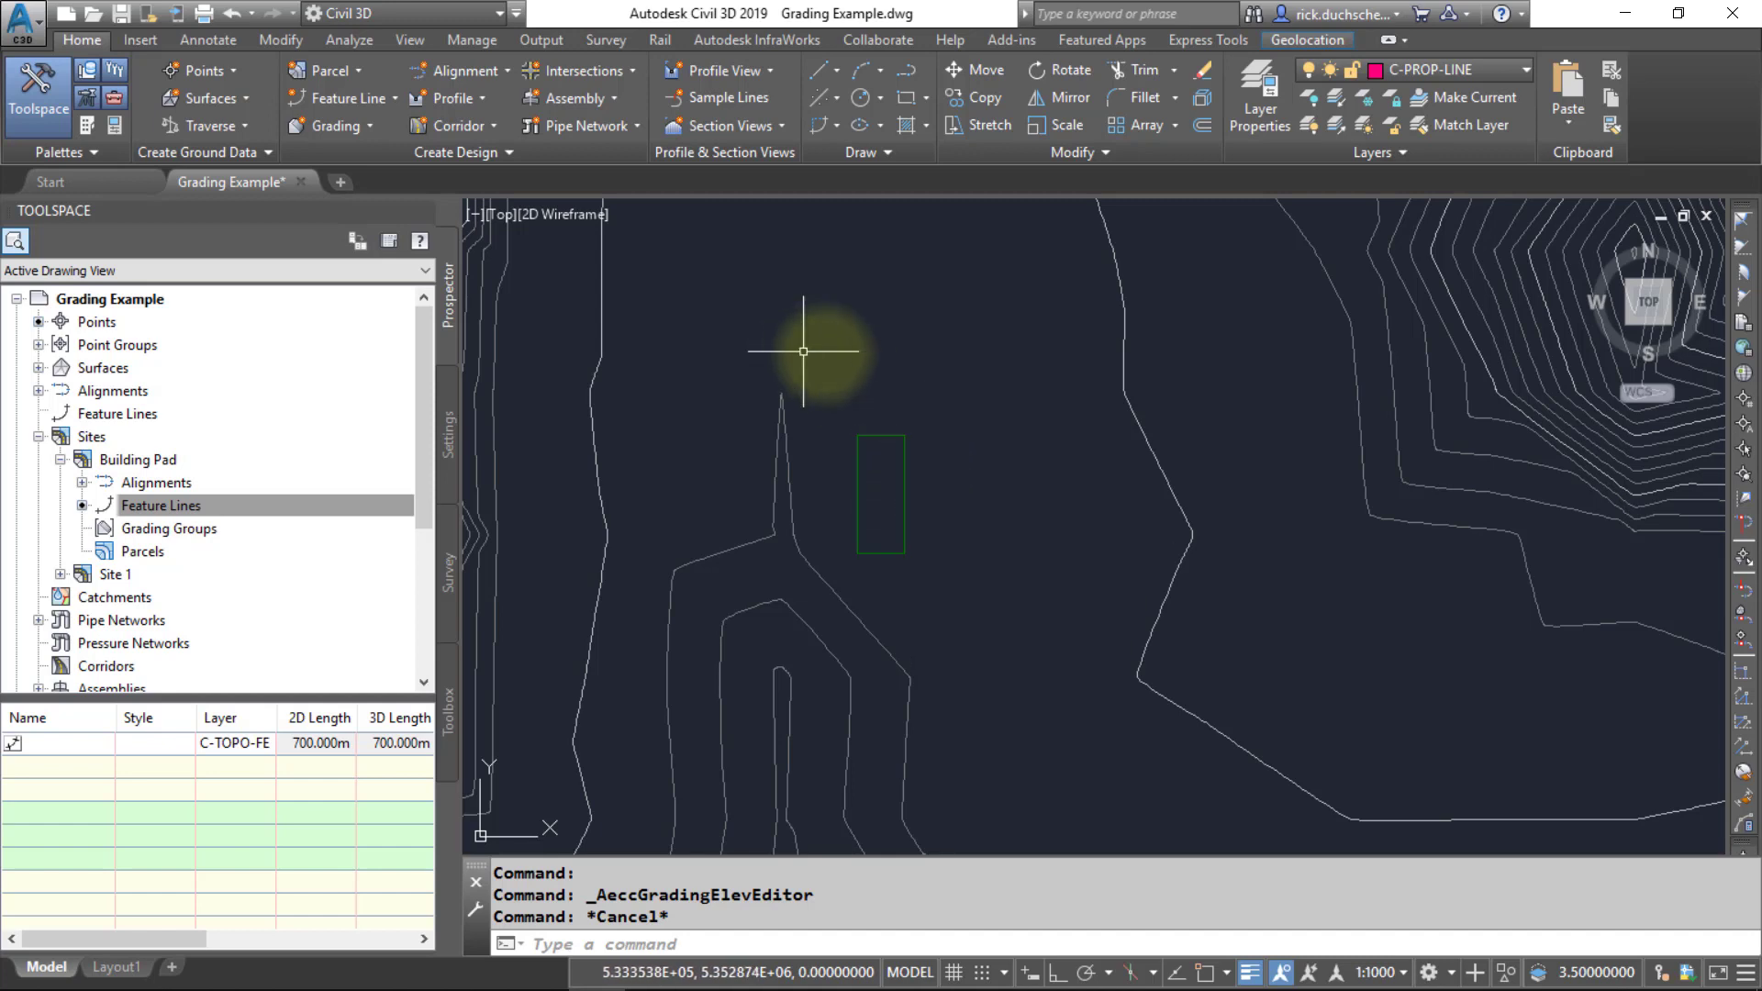
- Open the Grading Creation Tools toolbar and move it over the drawing near the pad
left_click(356, 124)
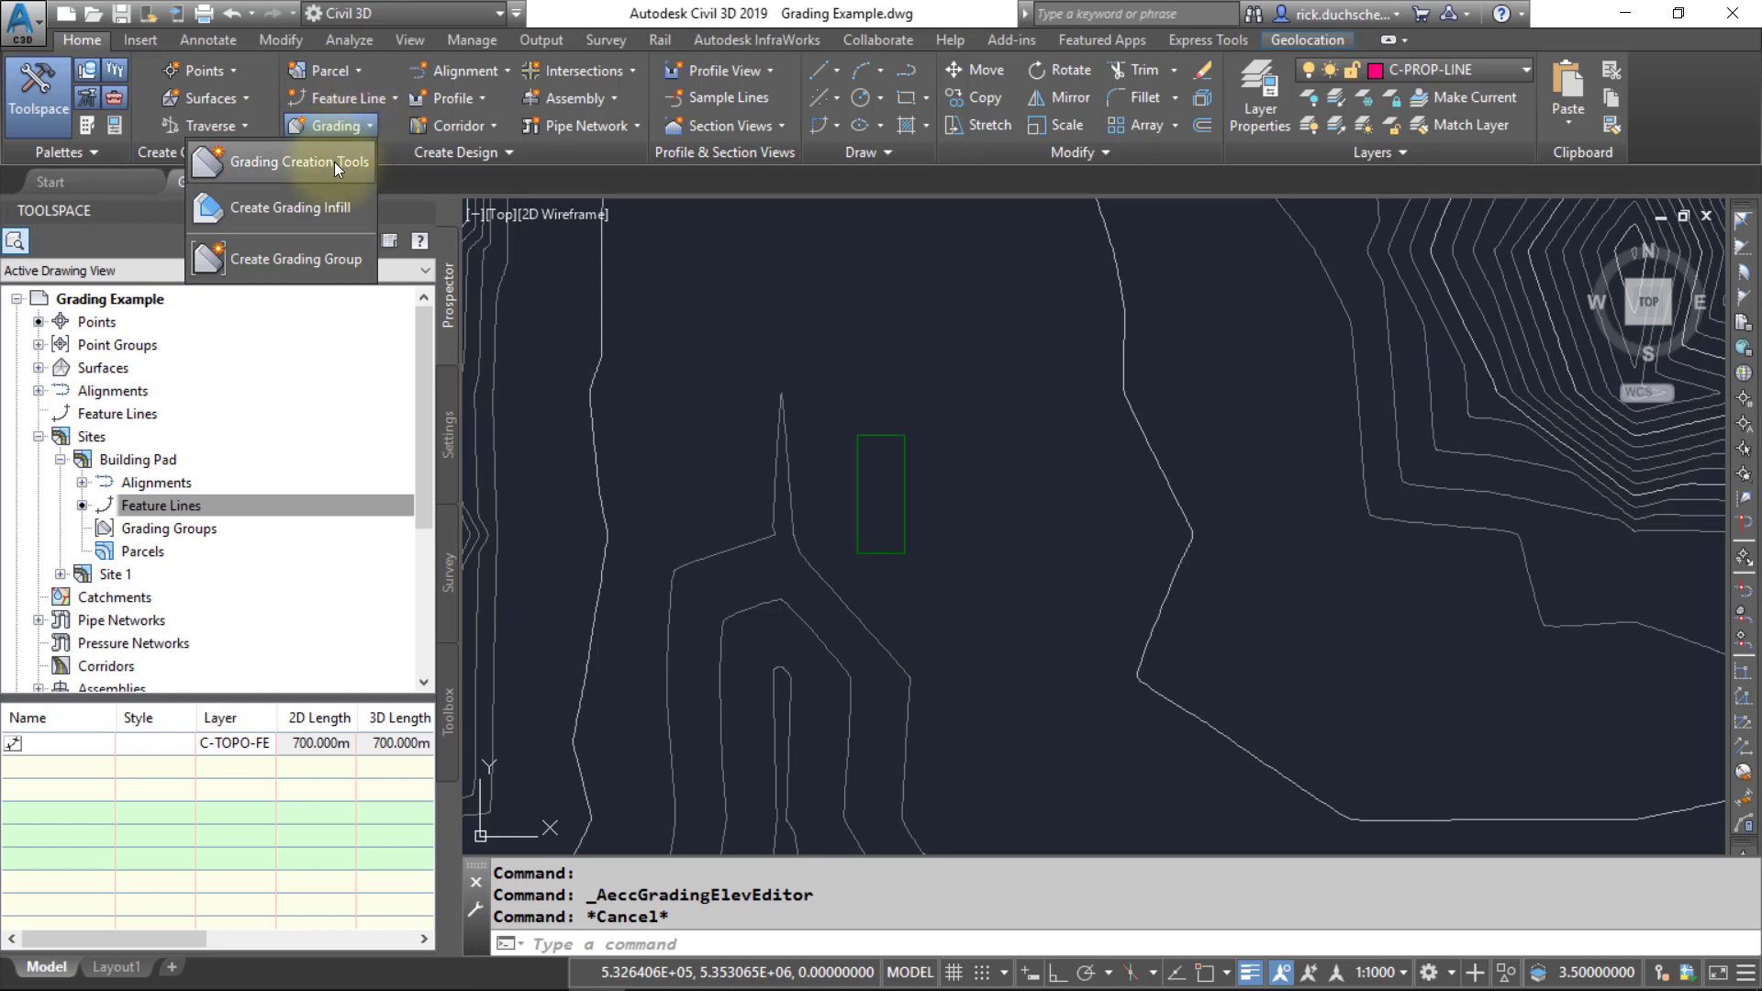
left_click(334, 161)
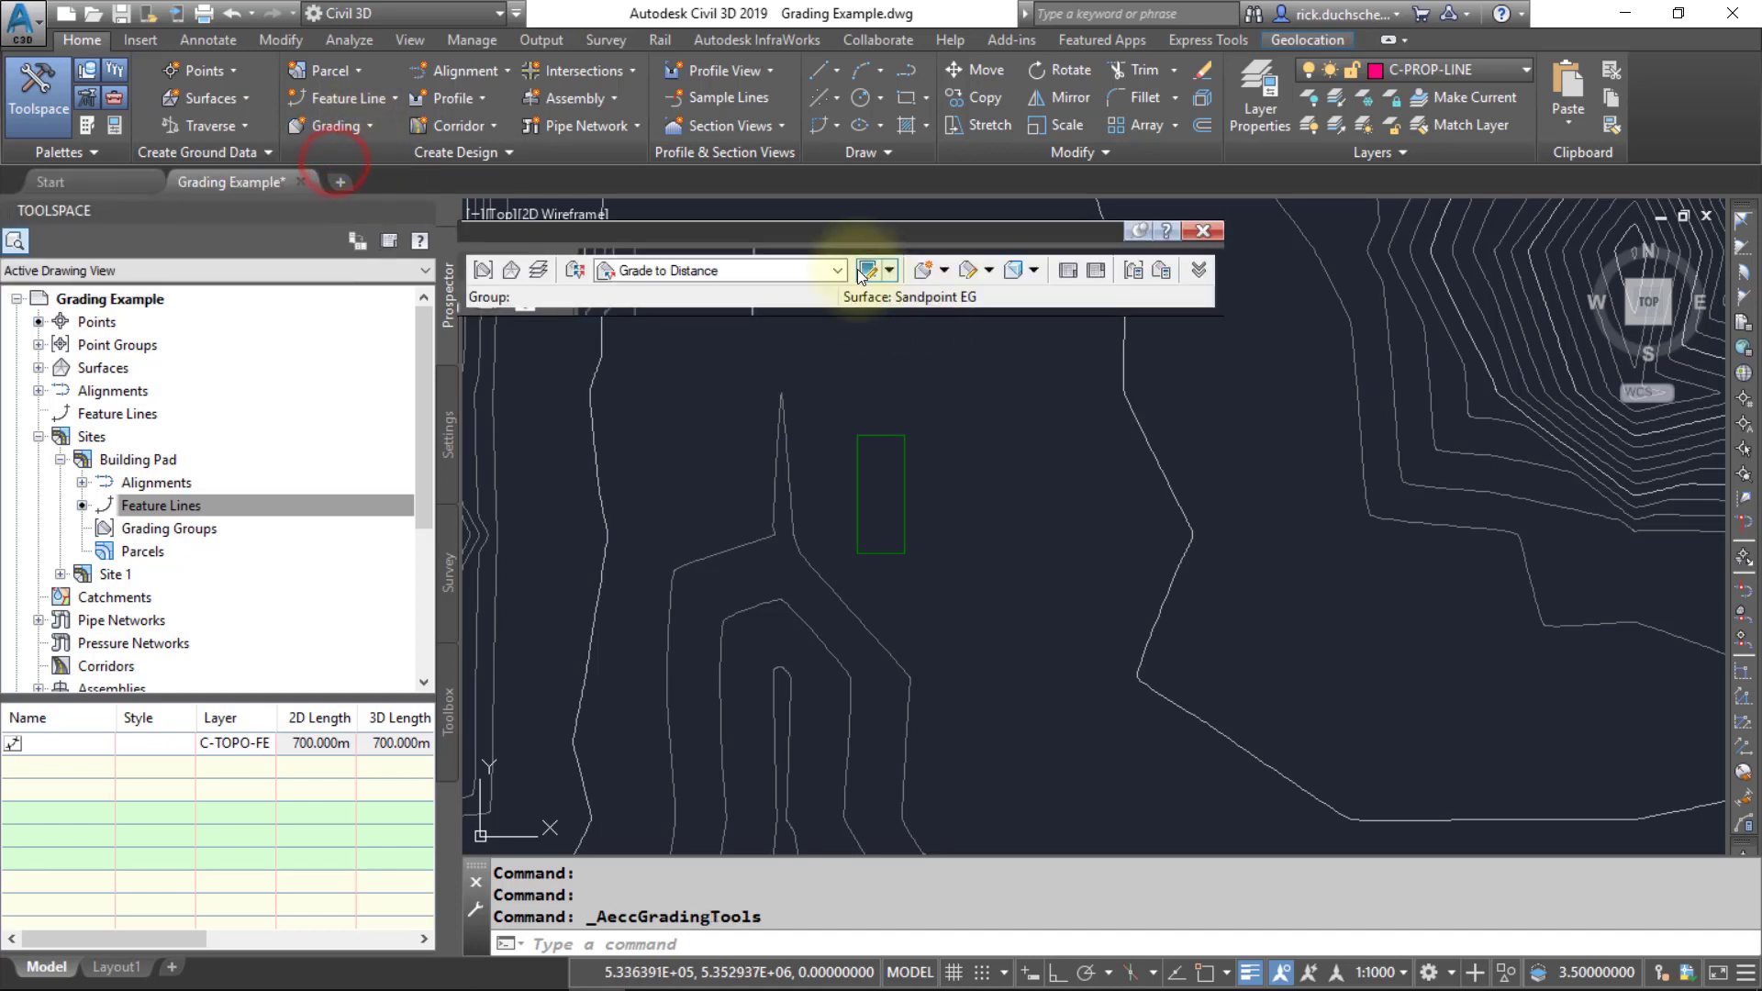
left_click_drag(861, 234, 981, 284)
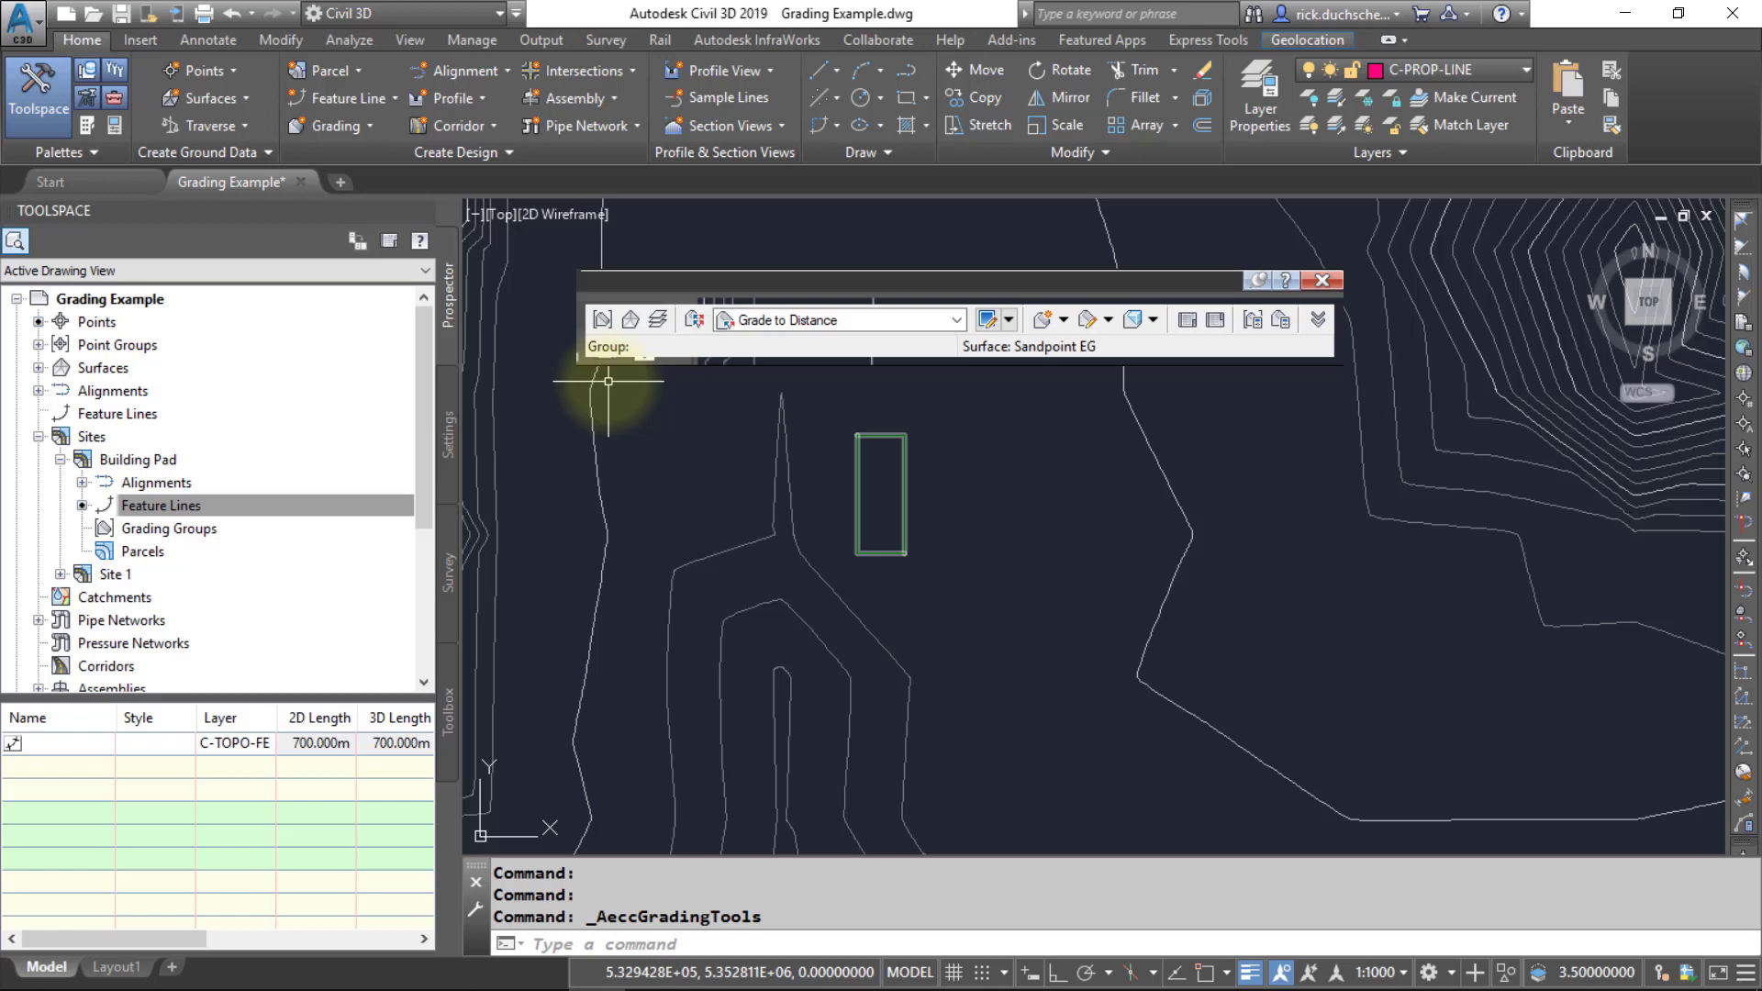
- Create a grading group named 'Building Pad' under the Building Pad site
left_click(602, 319)
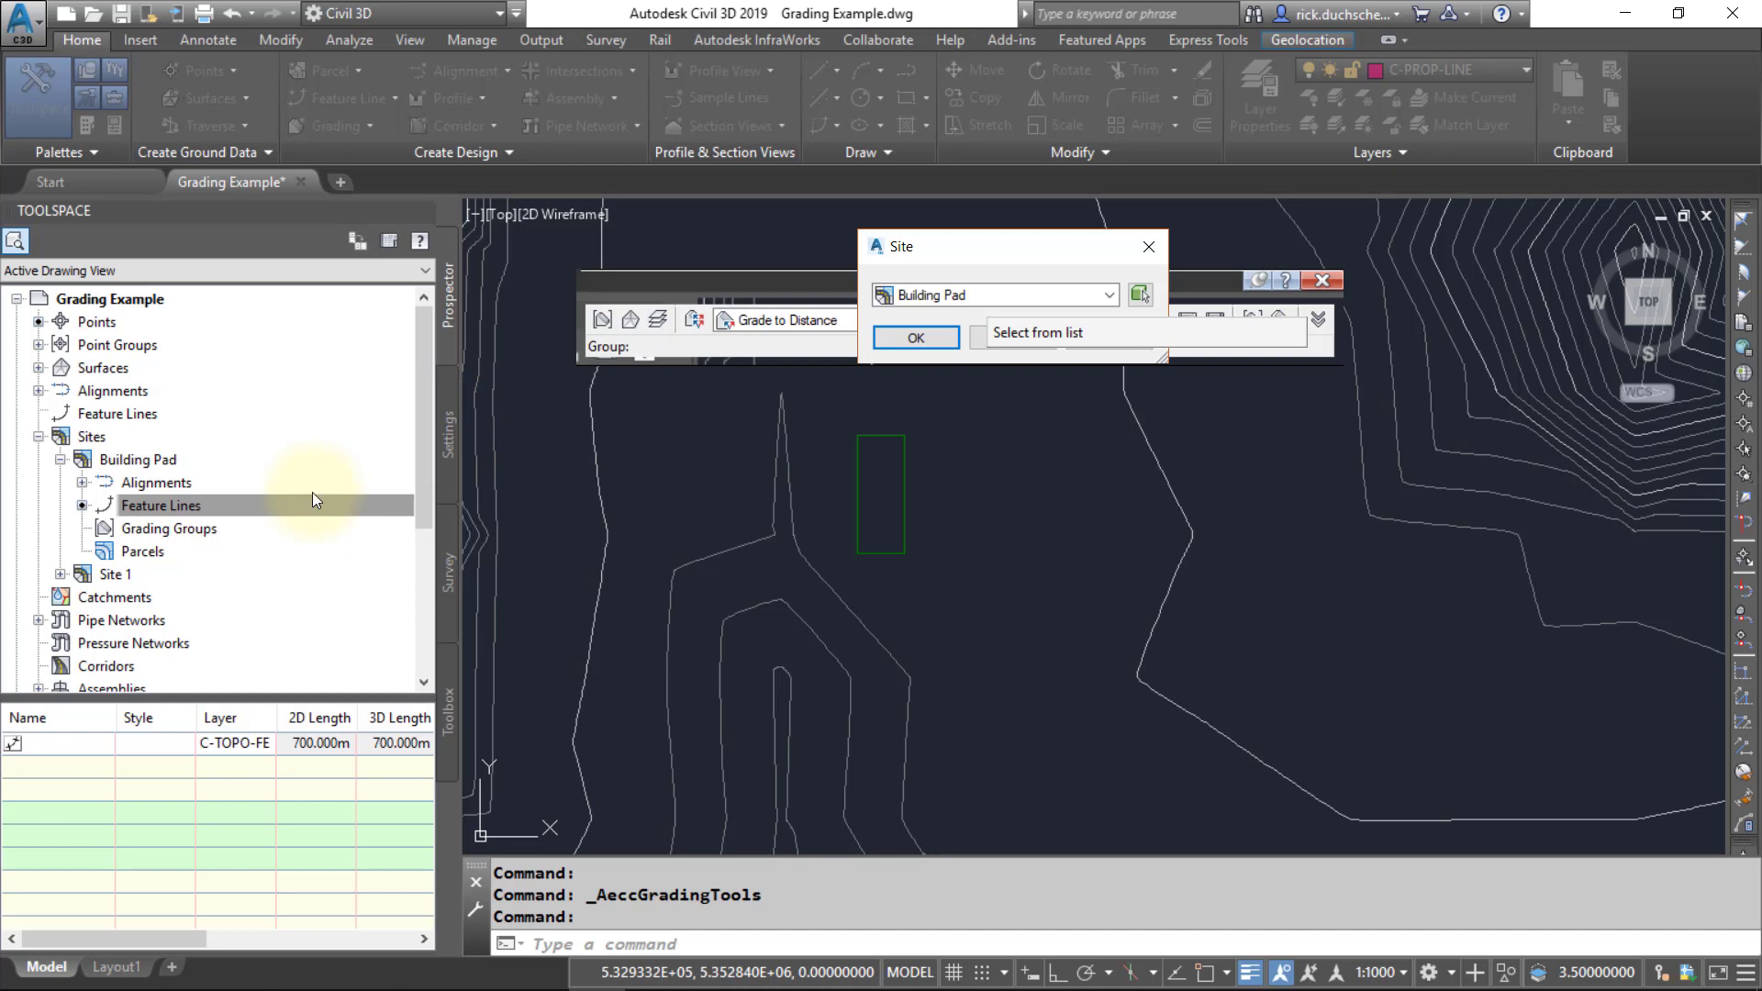
left_click(182, 507)
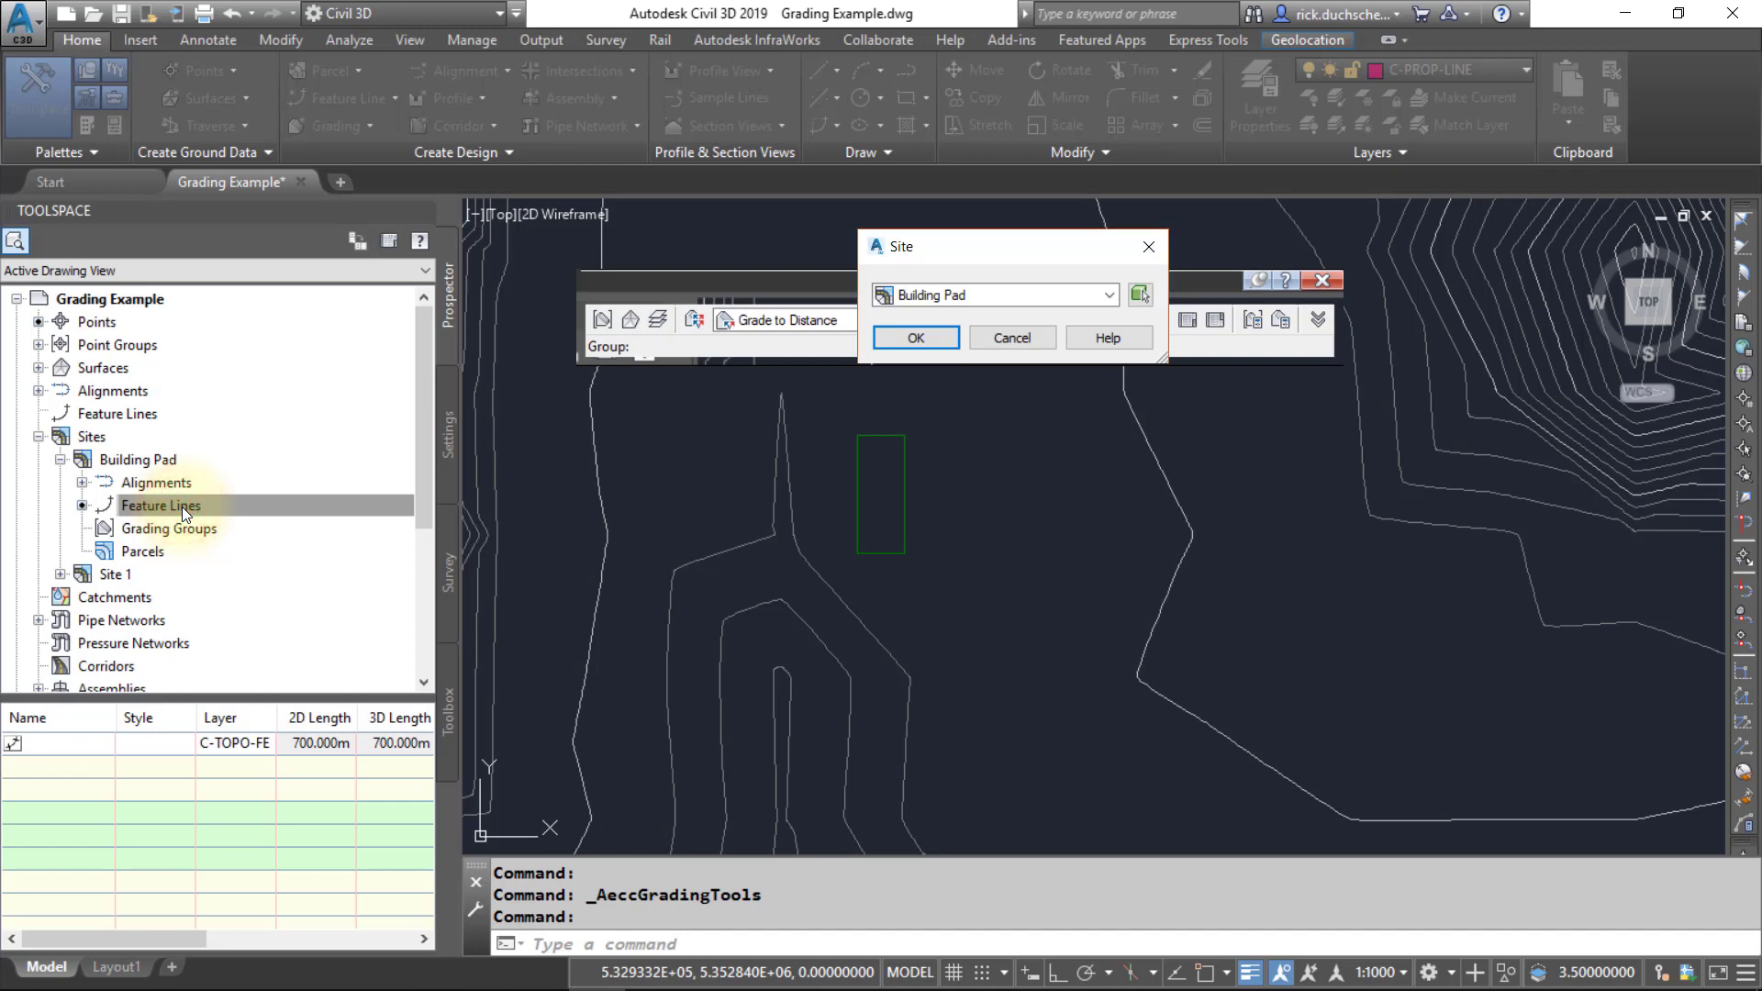
left_click(162, 531)
left_click(894, 338)
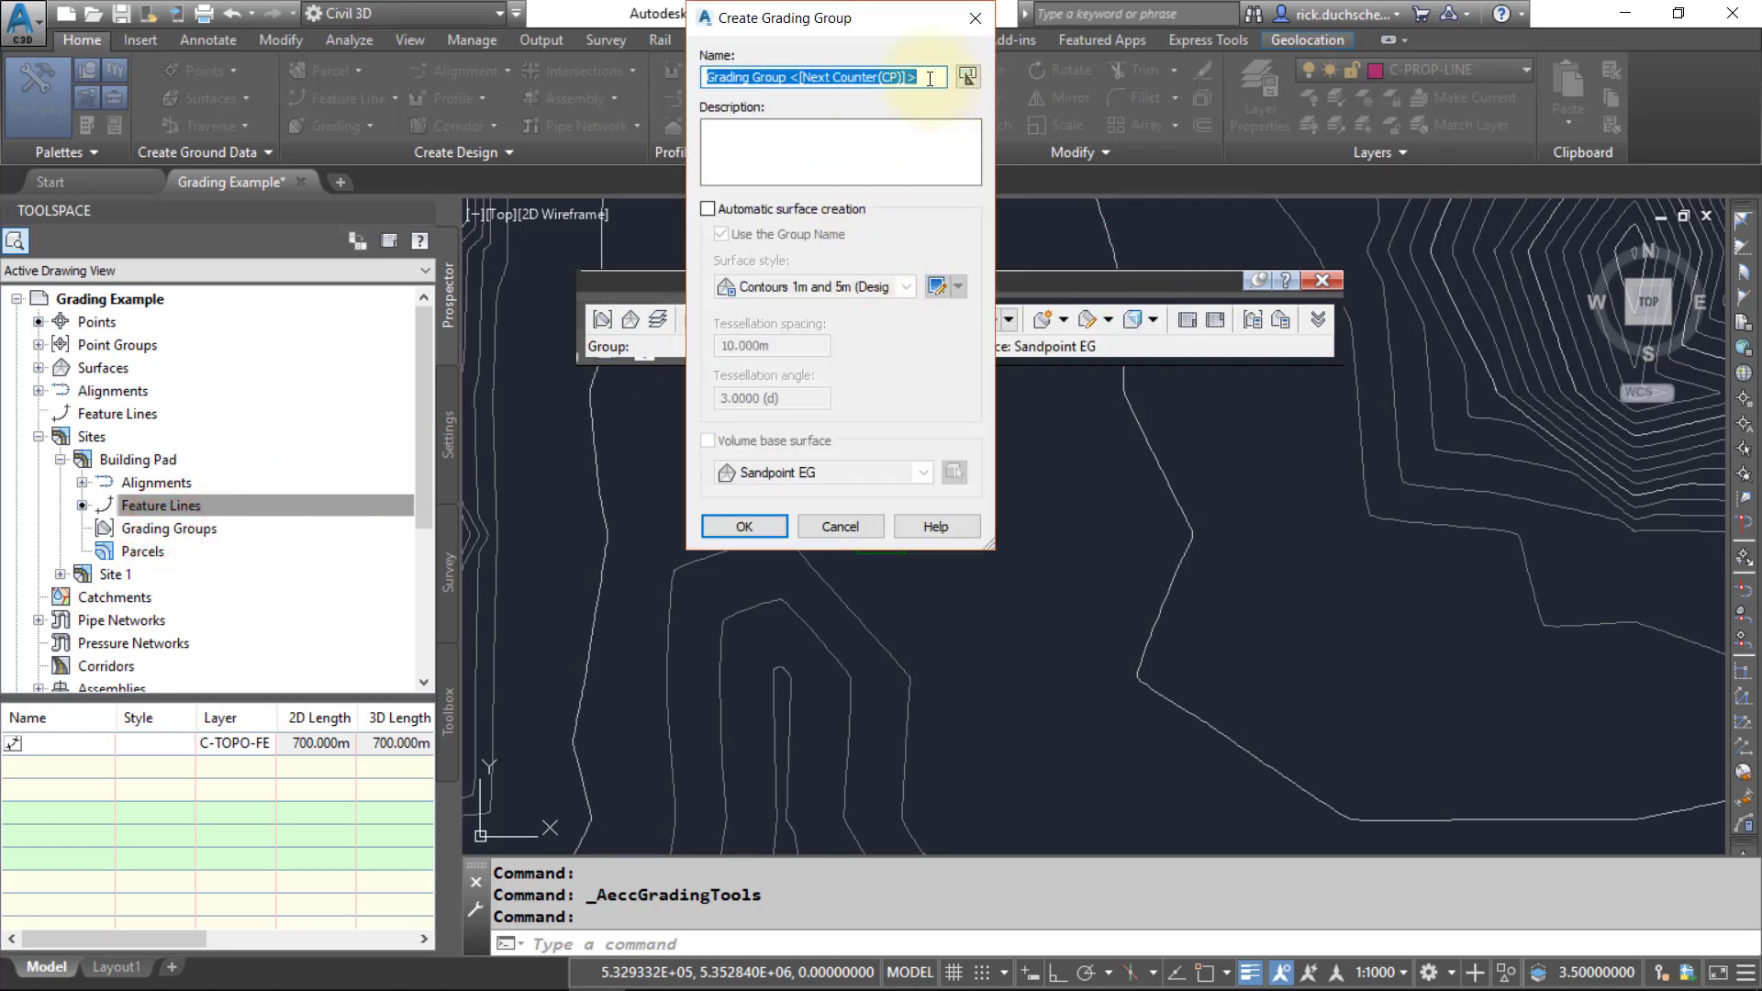
type("Building ")
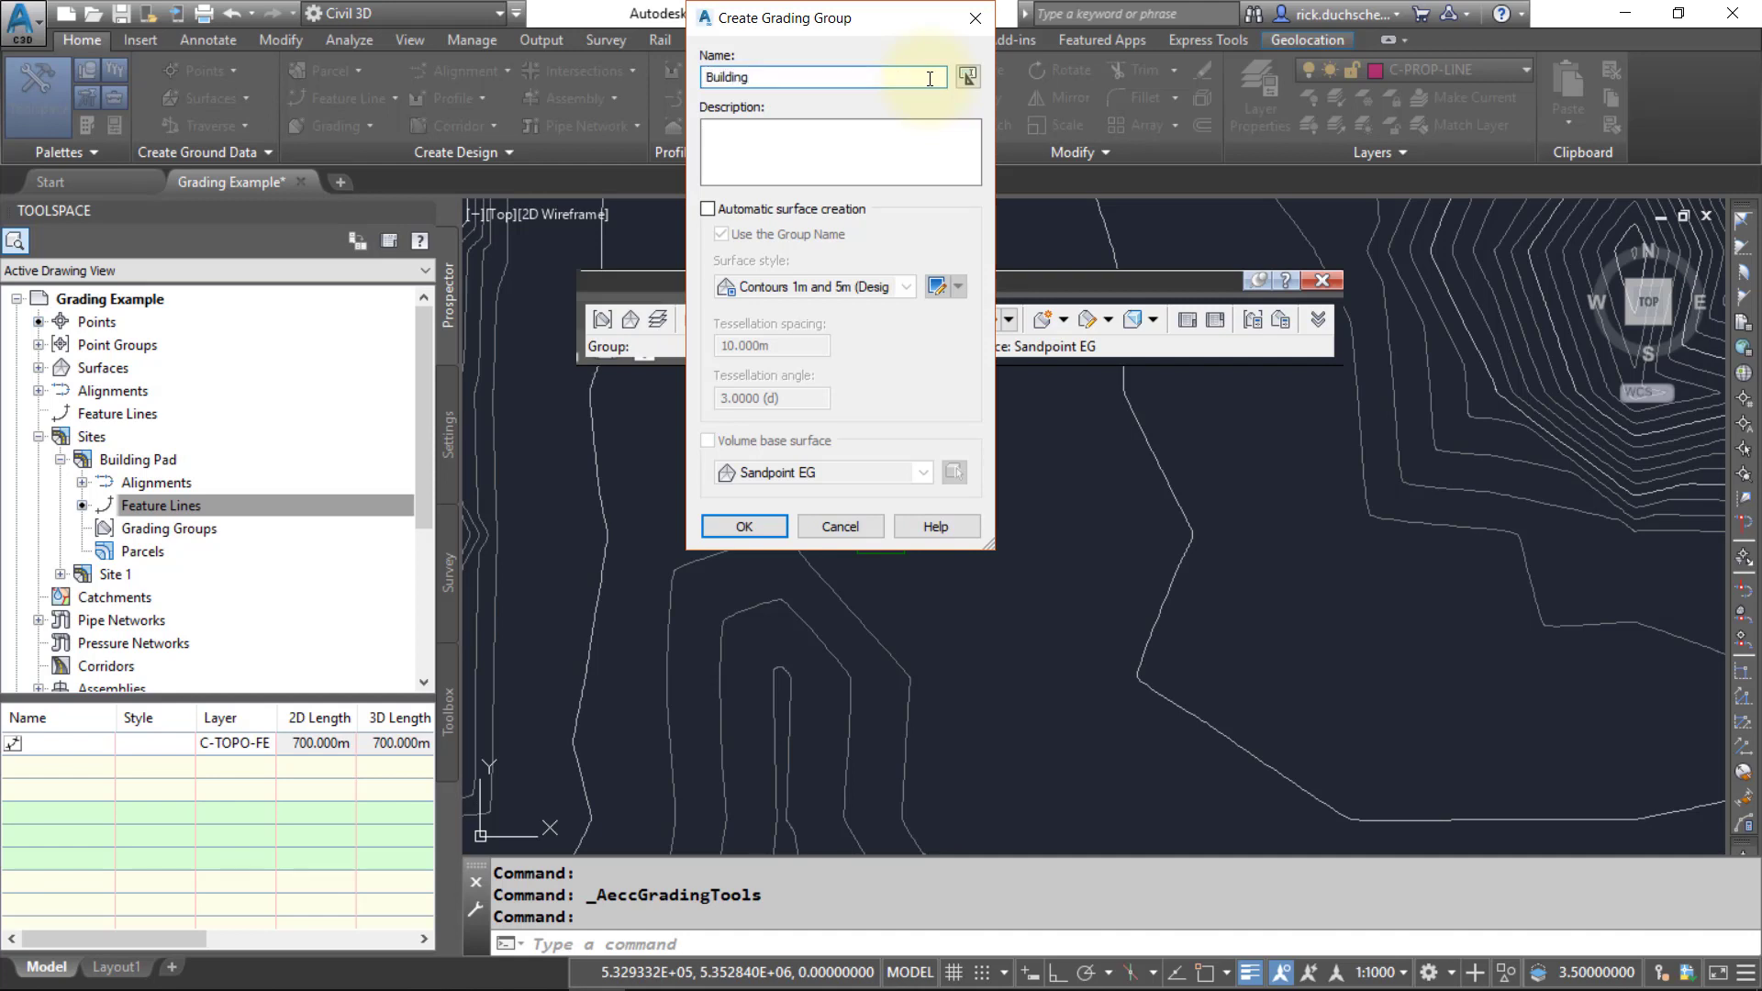
type("F")
type("Pa")
type("d")
left_click(742, 528)
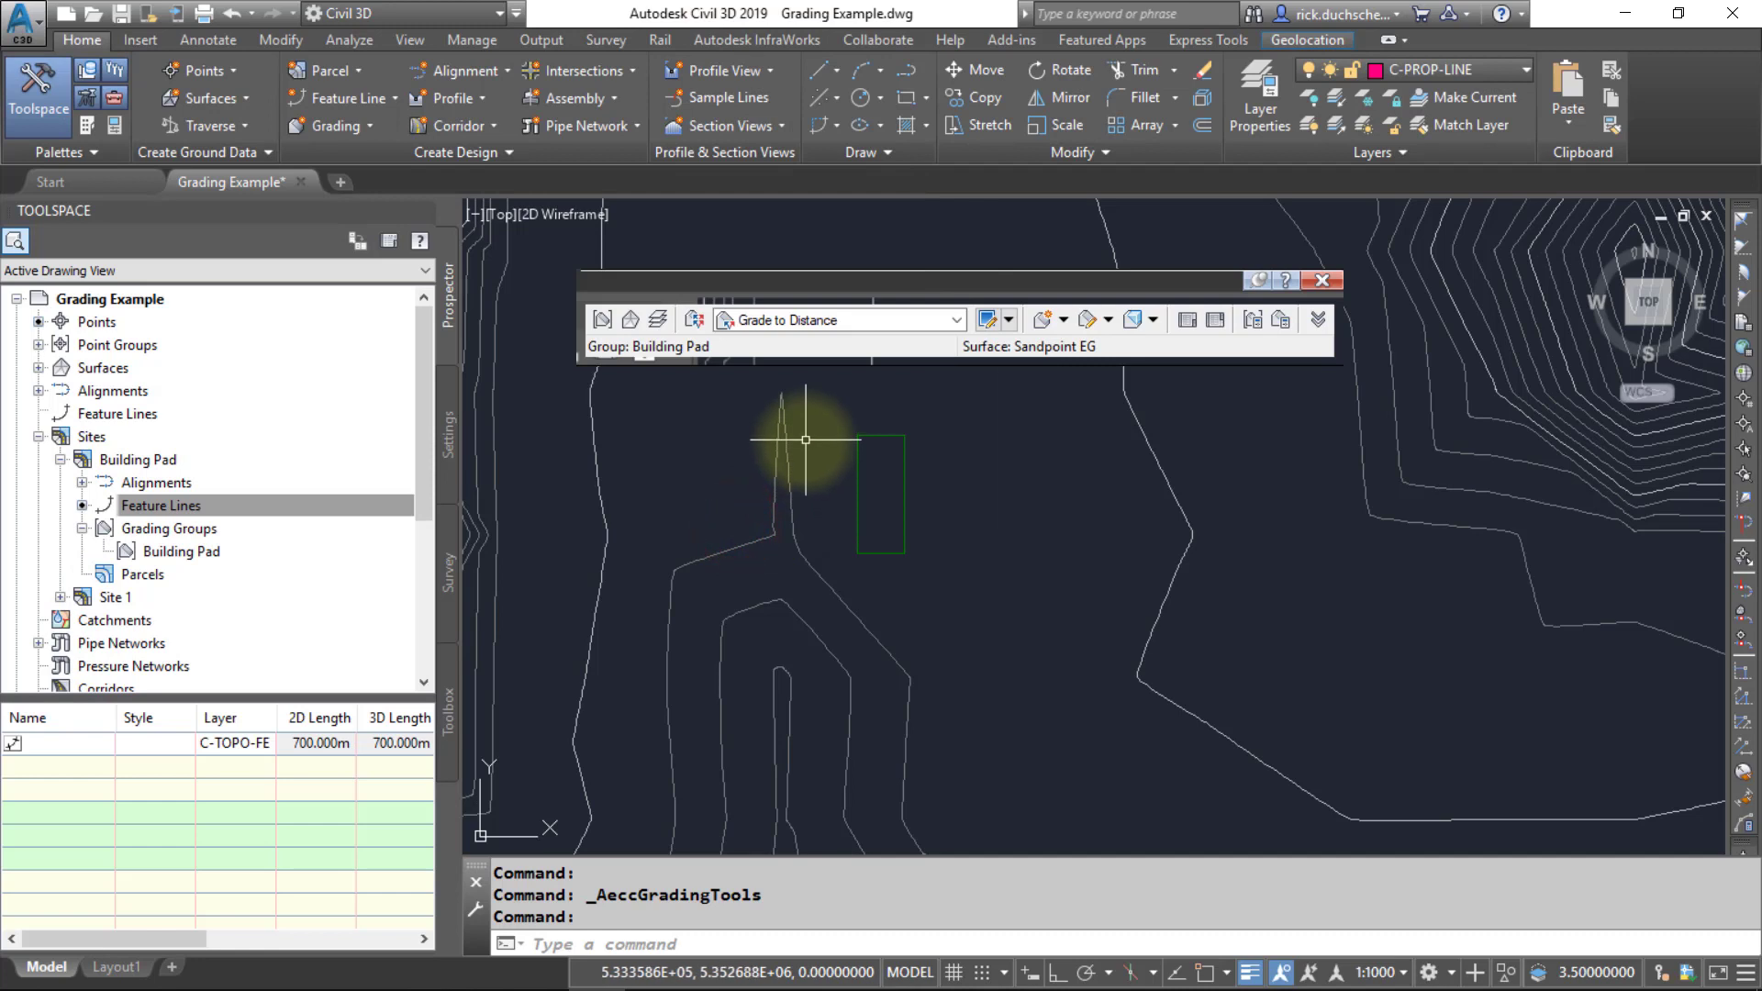
- Select the Building Pad grading group and set Sandpoint EG as the target surface
left_click(183, 552)
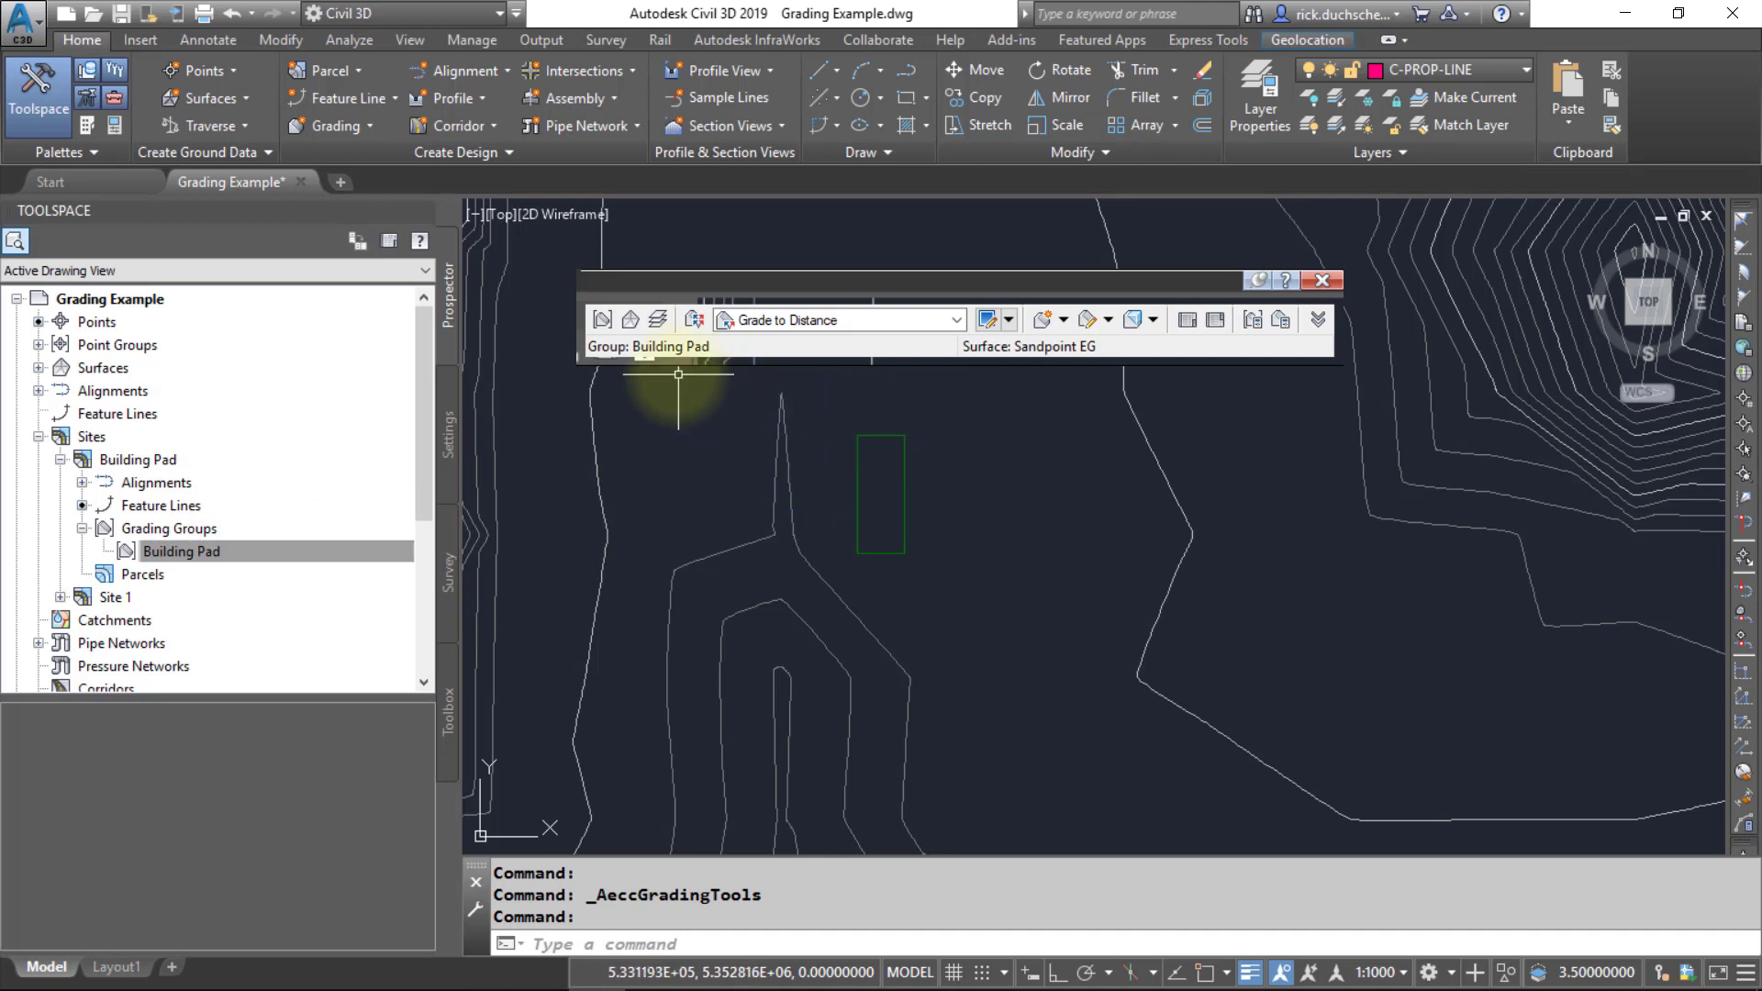
left_click(630, 320)
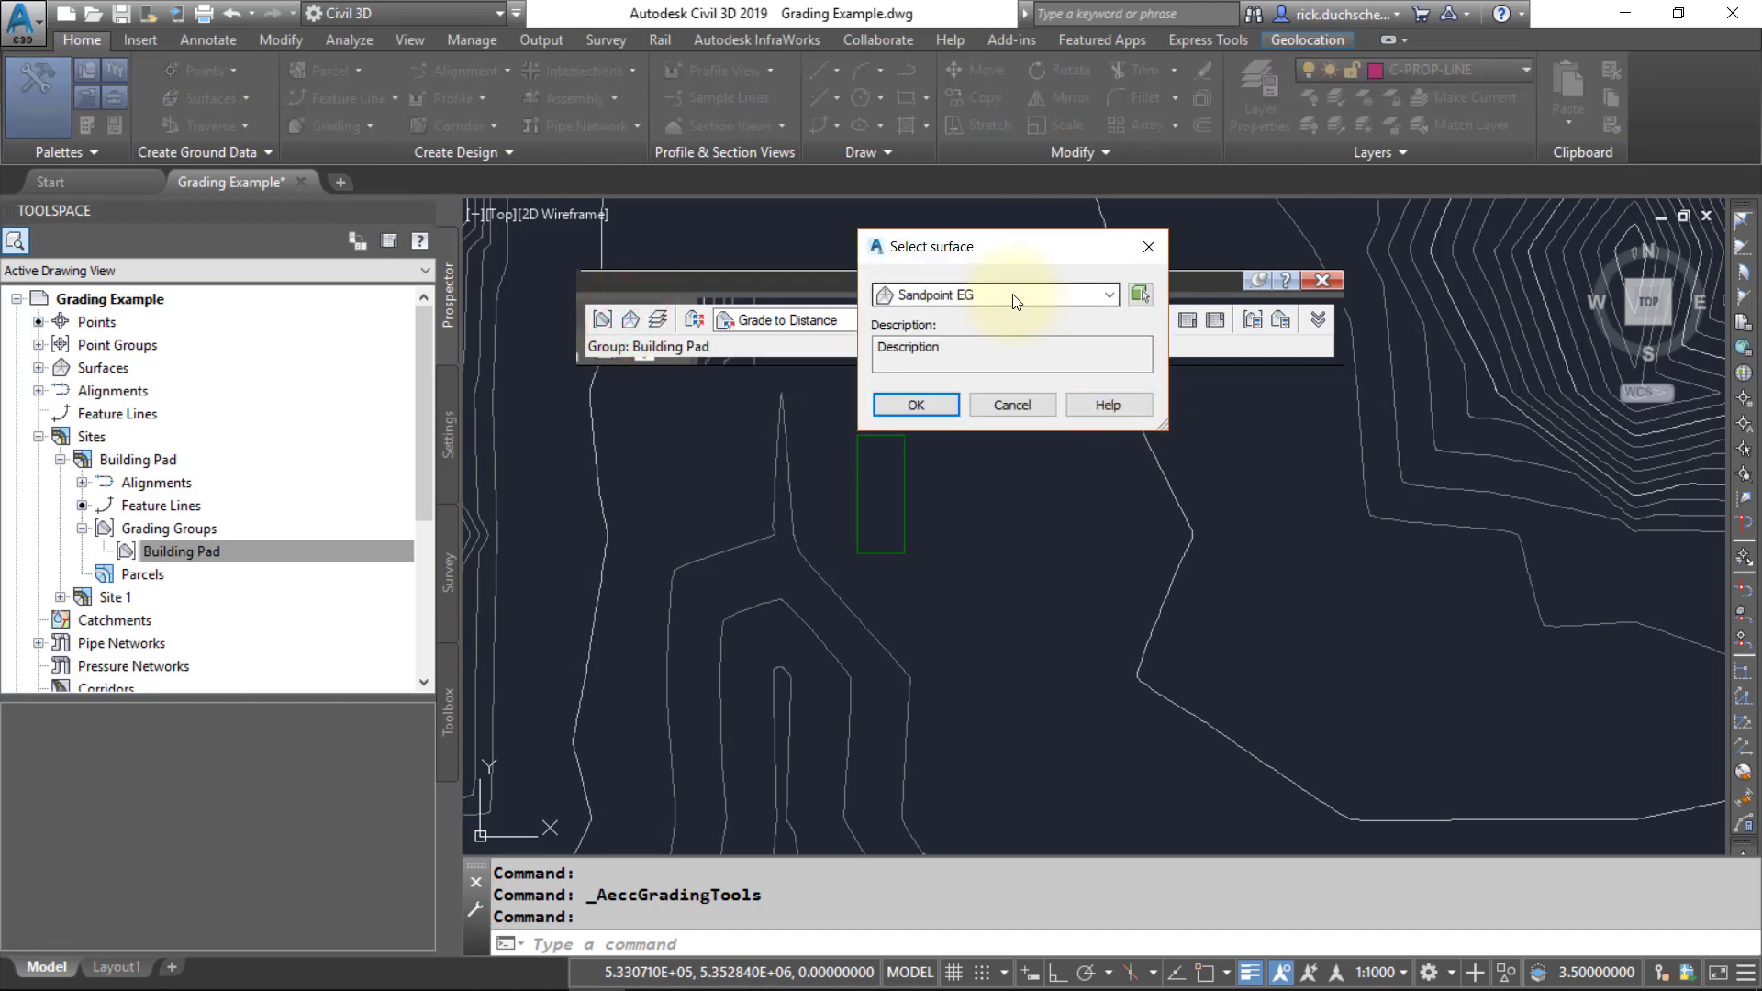
left_click(1016, 295)
left_click(1016, 295)
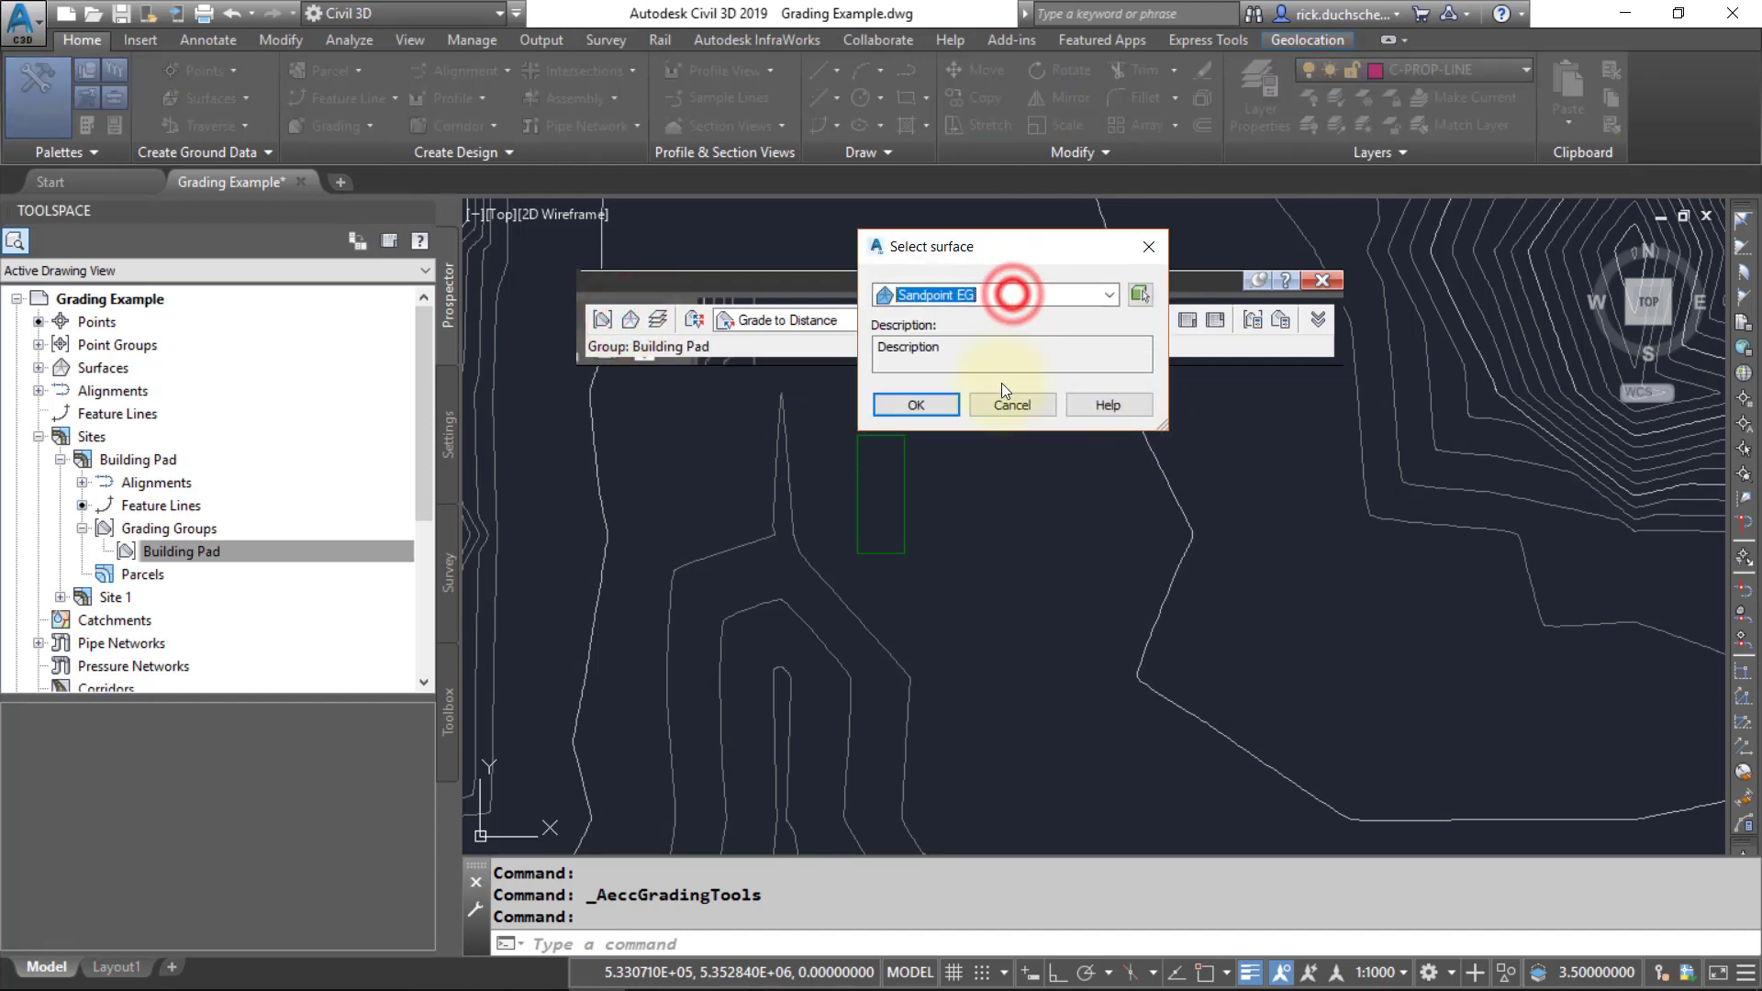
left_click(916, 404)
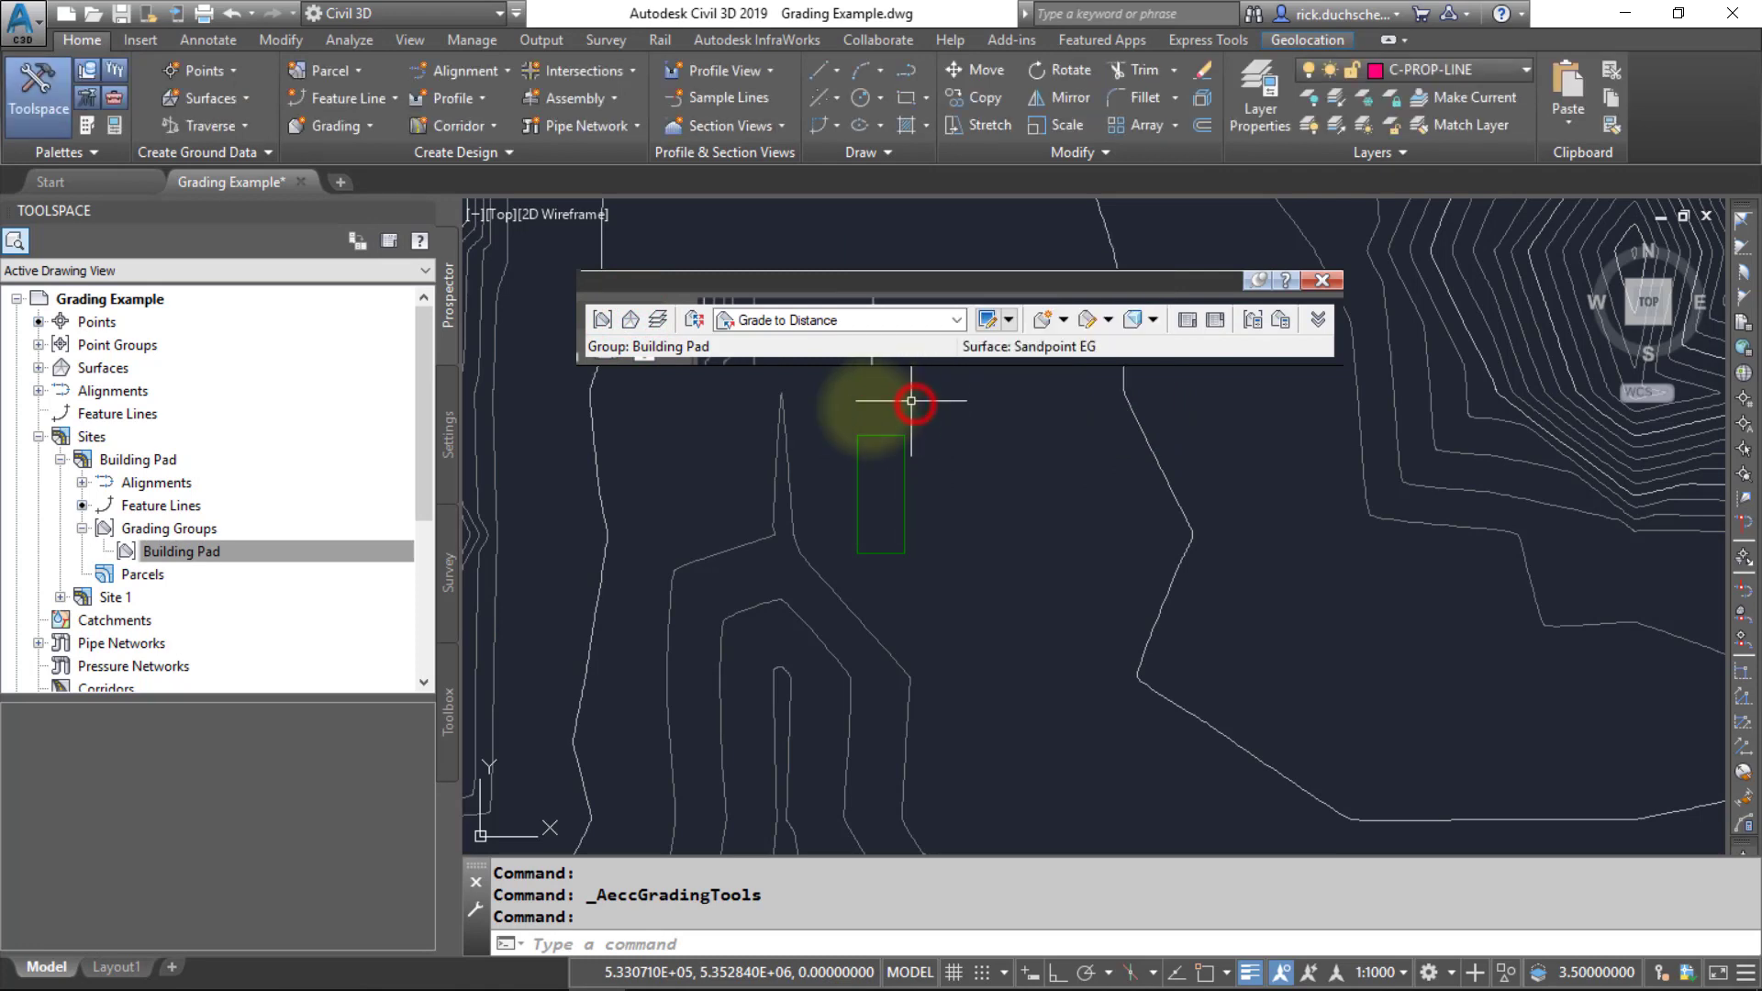
- Choose Basic Set as the grading criteria set
left_click(694, 321)
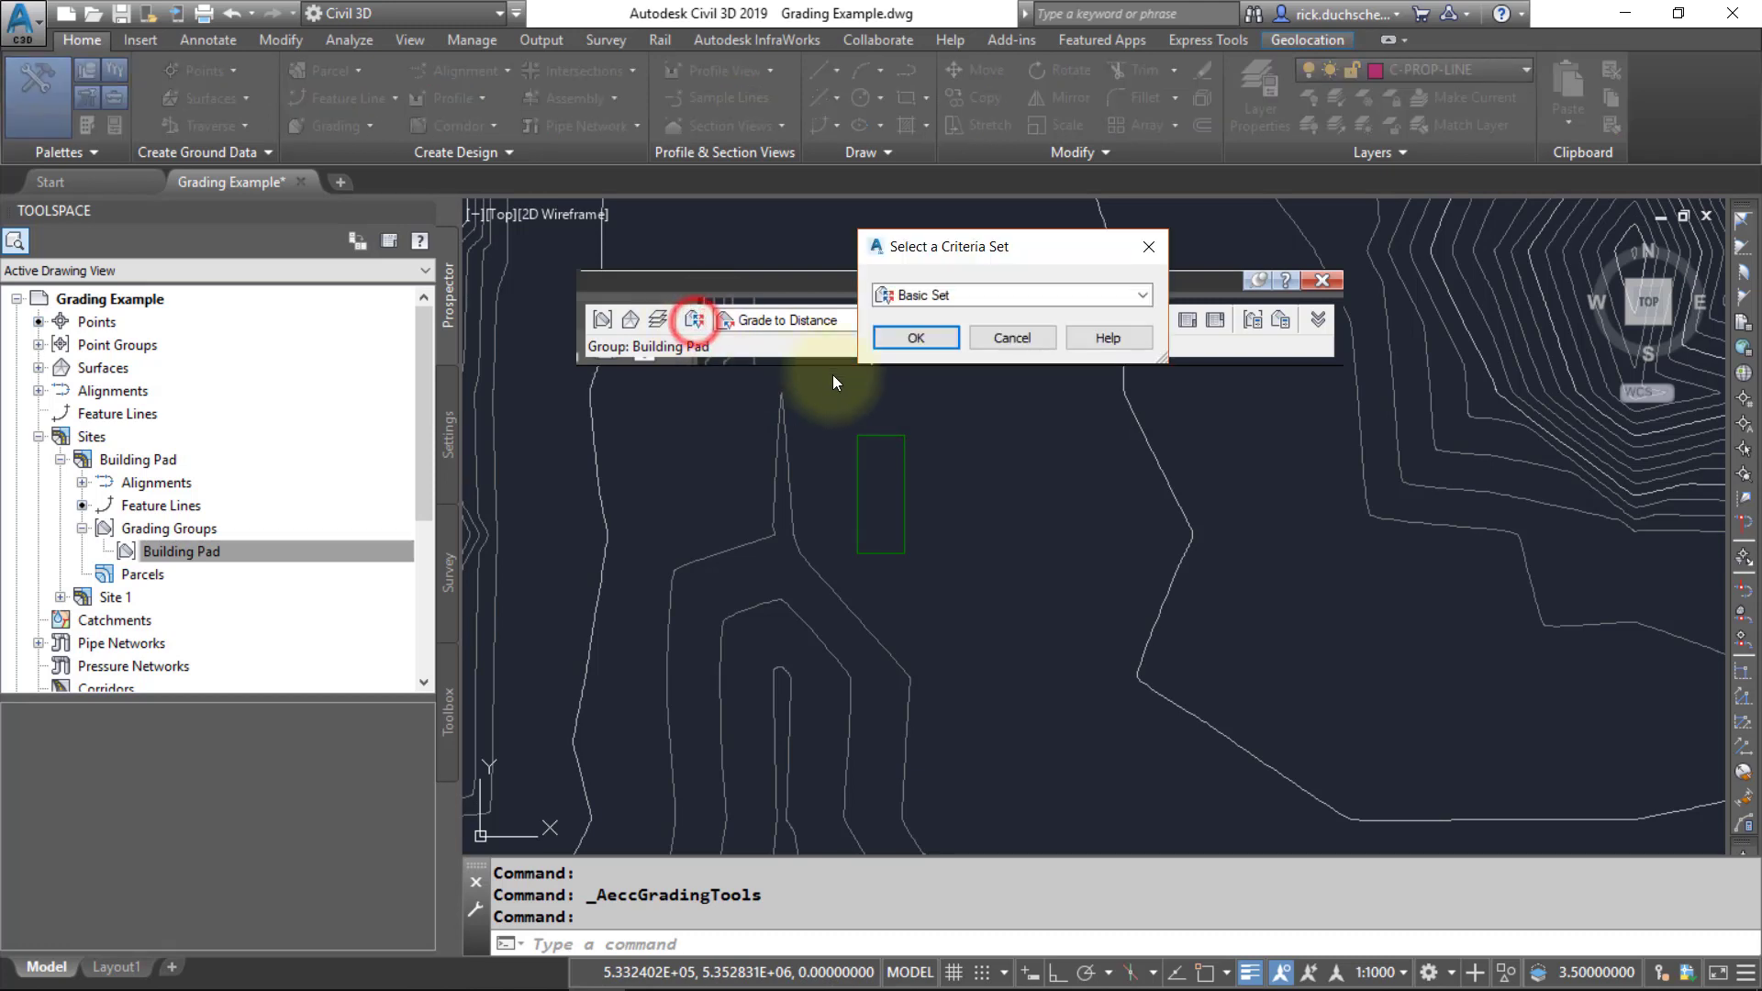
left_click(922, 291)
left_click(937, 317)
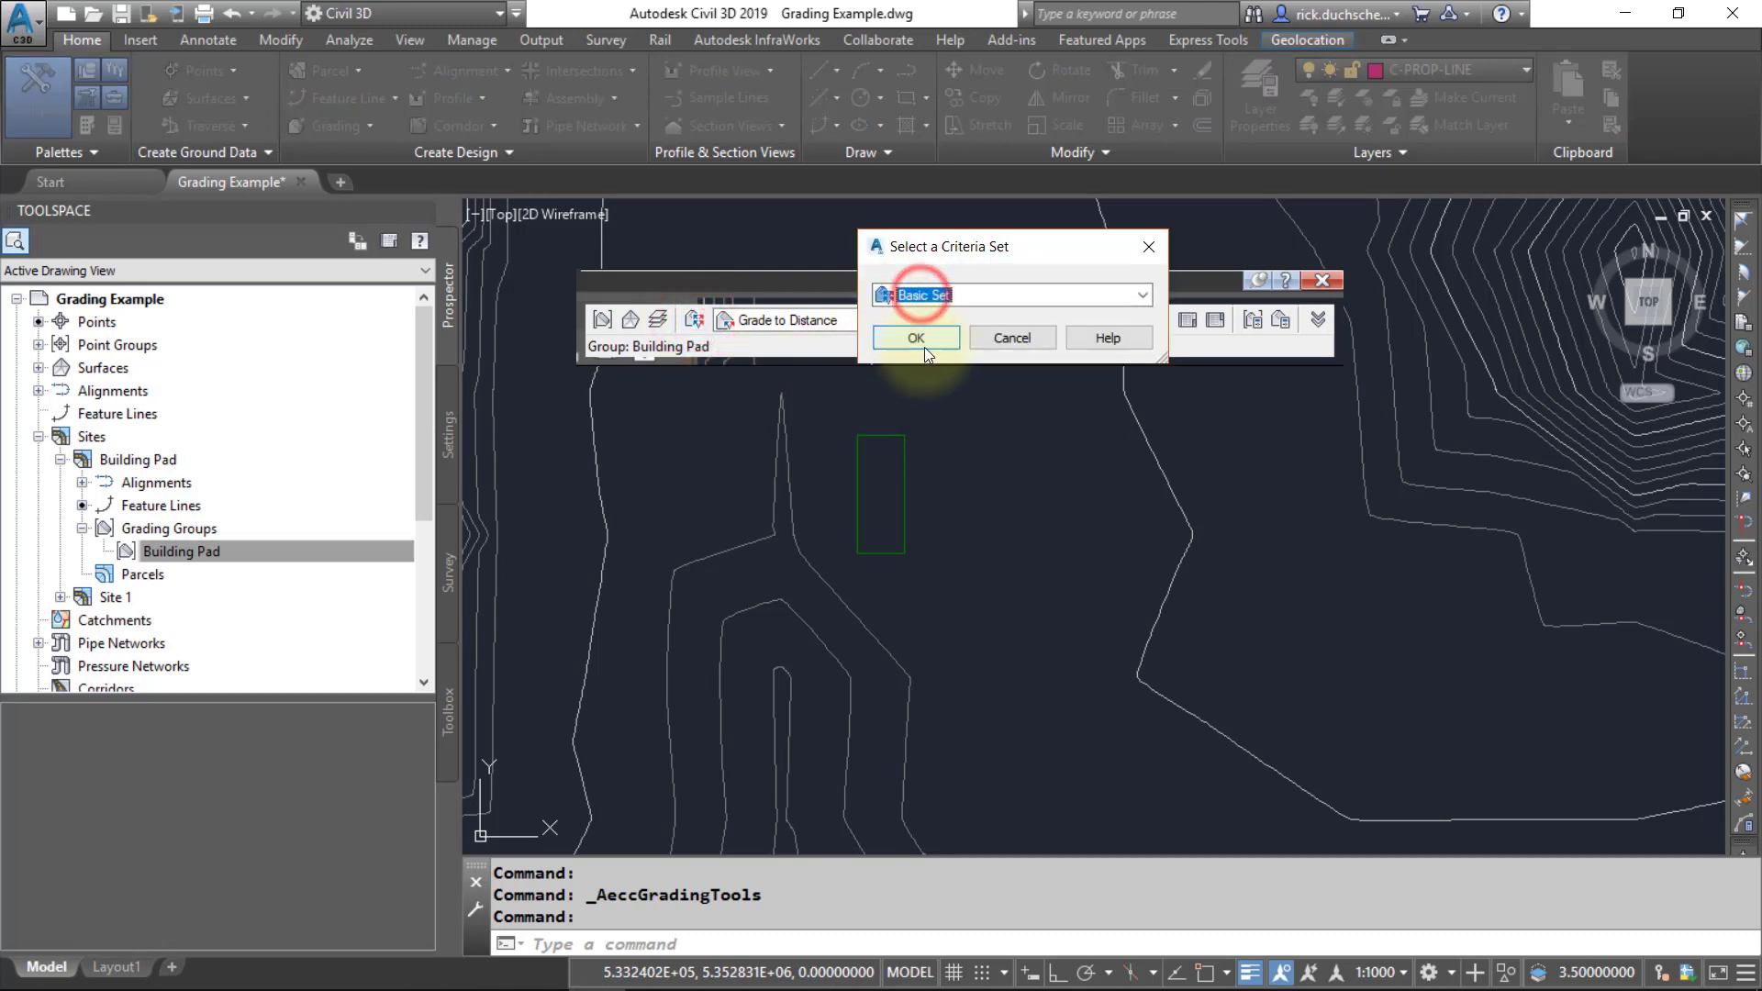
left_click(924, 338)
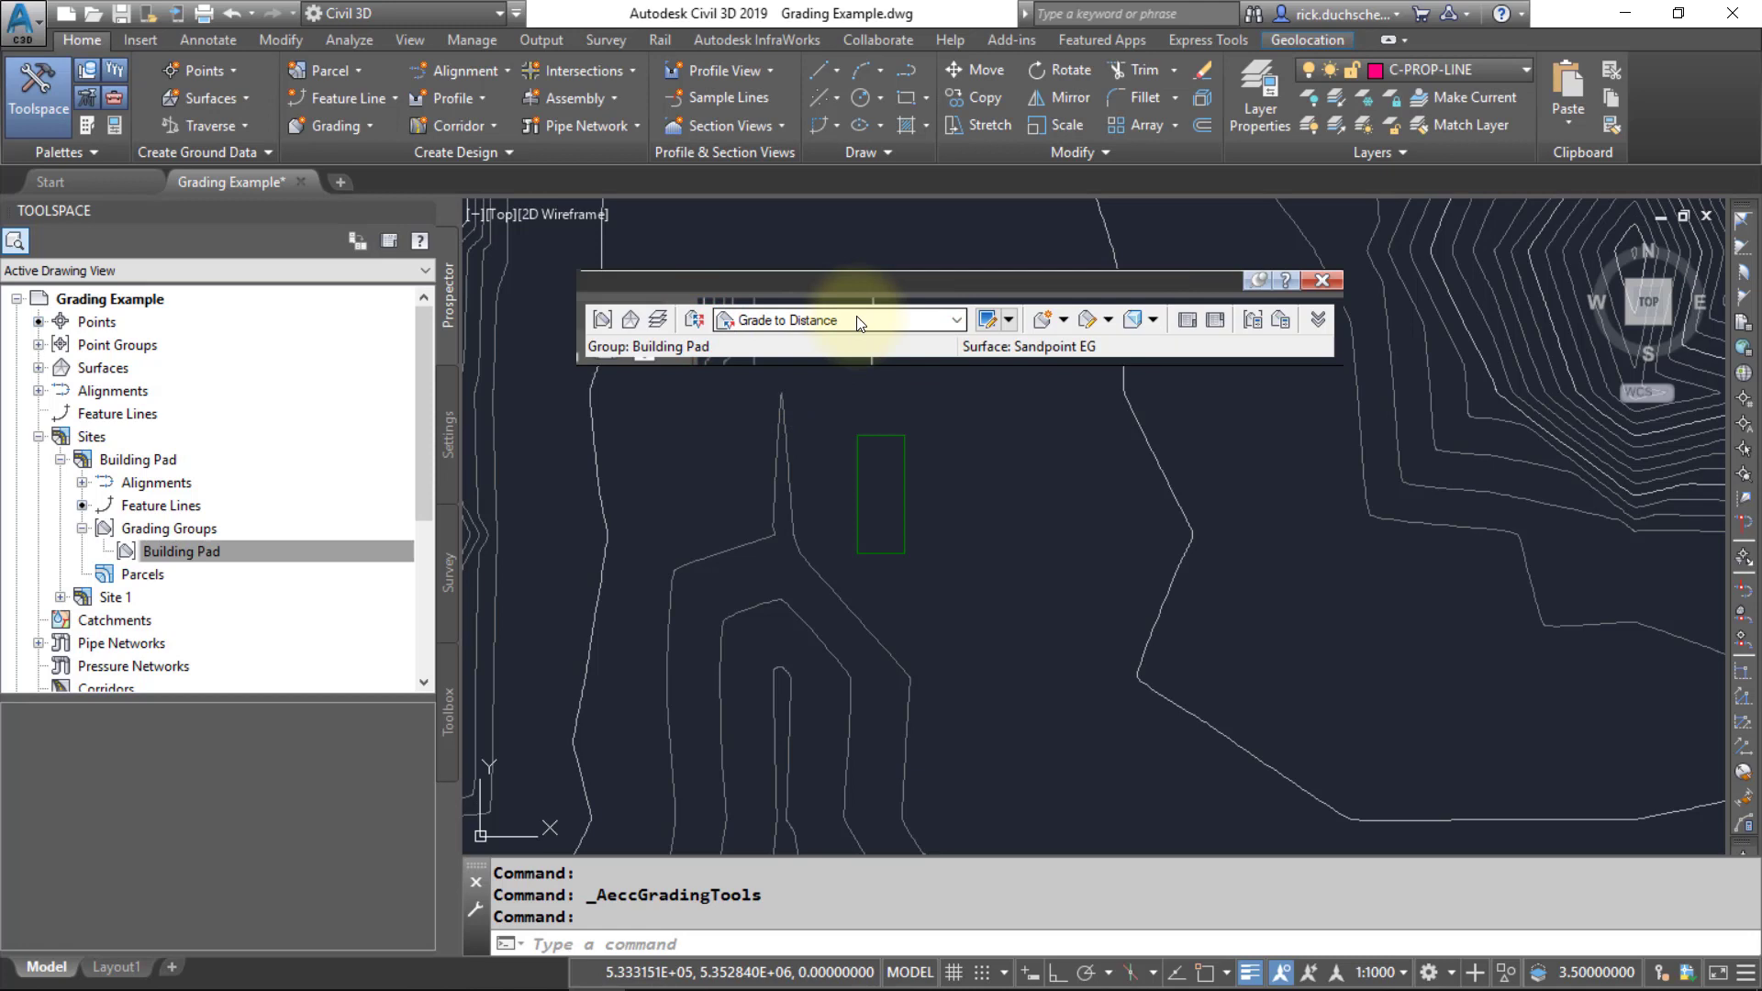
- Switch the criteria to Grade to Surface and review it in the Basic Set settings
left_click(956, 321)
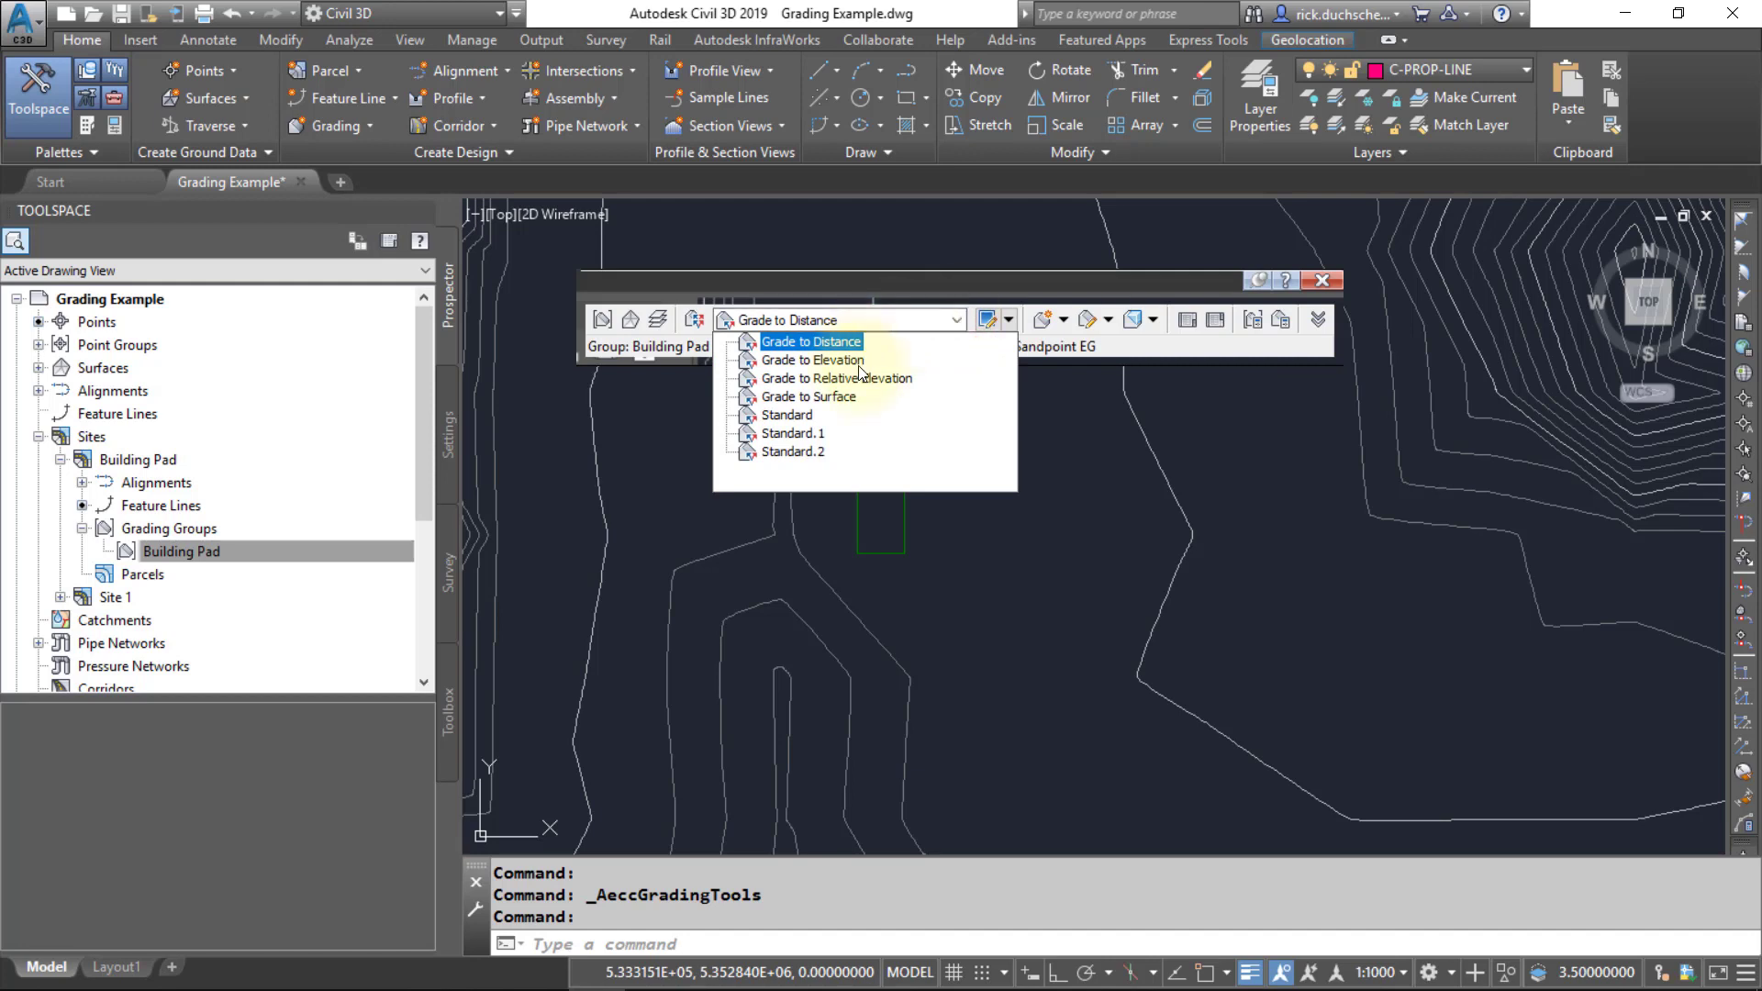
left_click(825, 400)
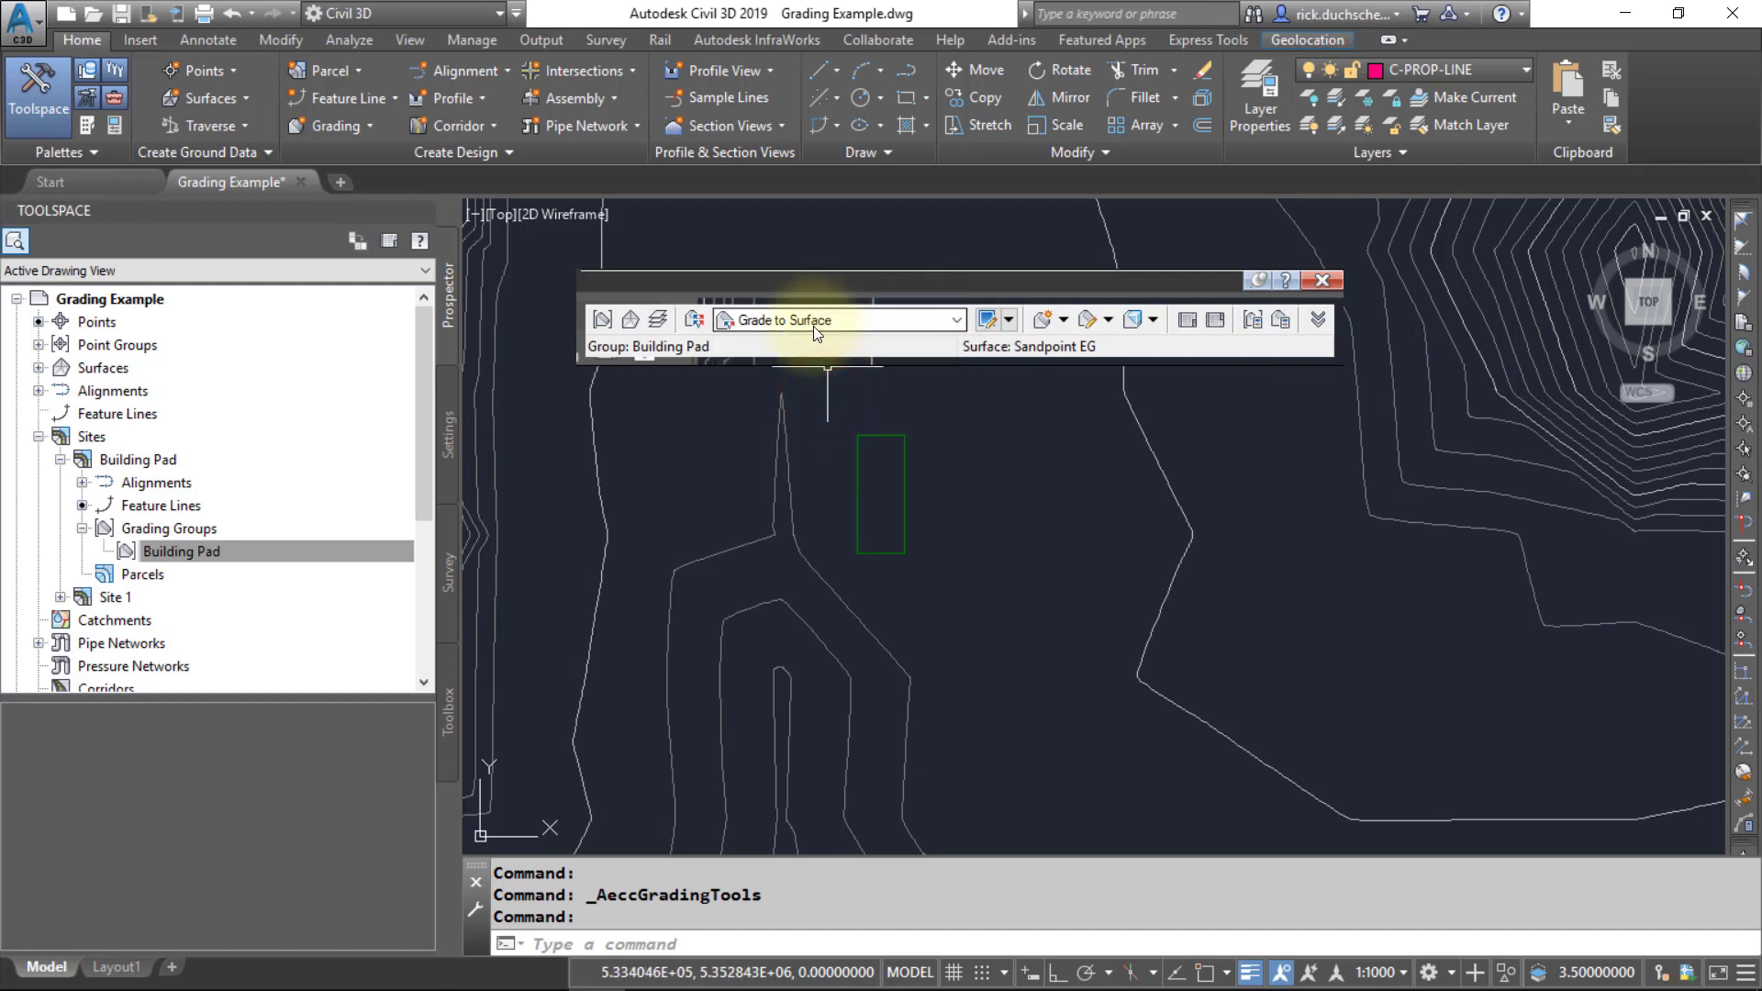
left_click(450, 436)
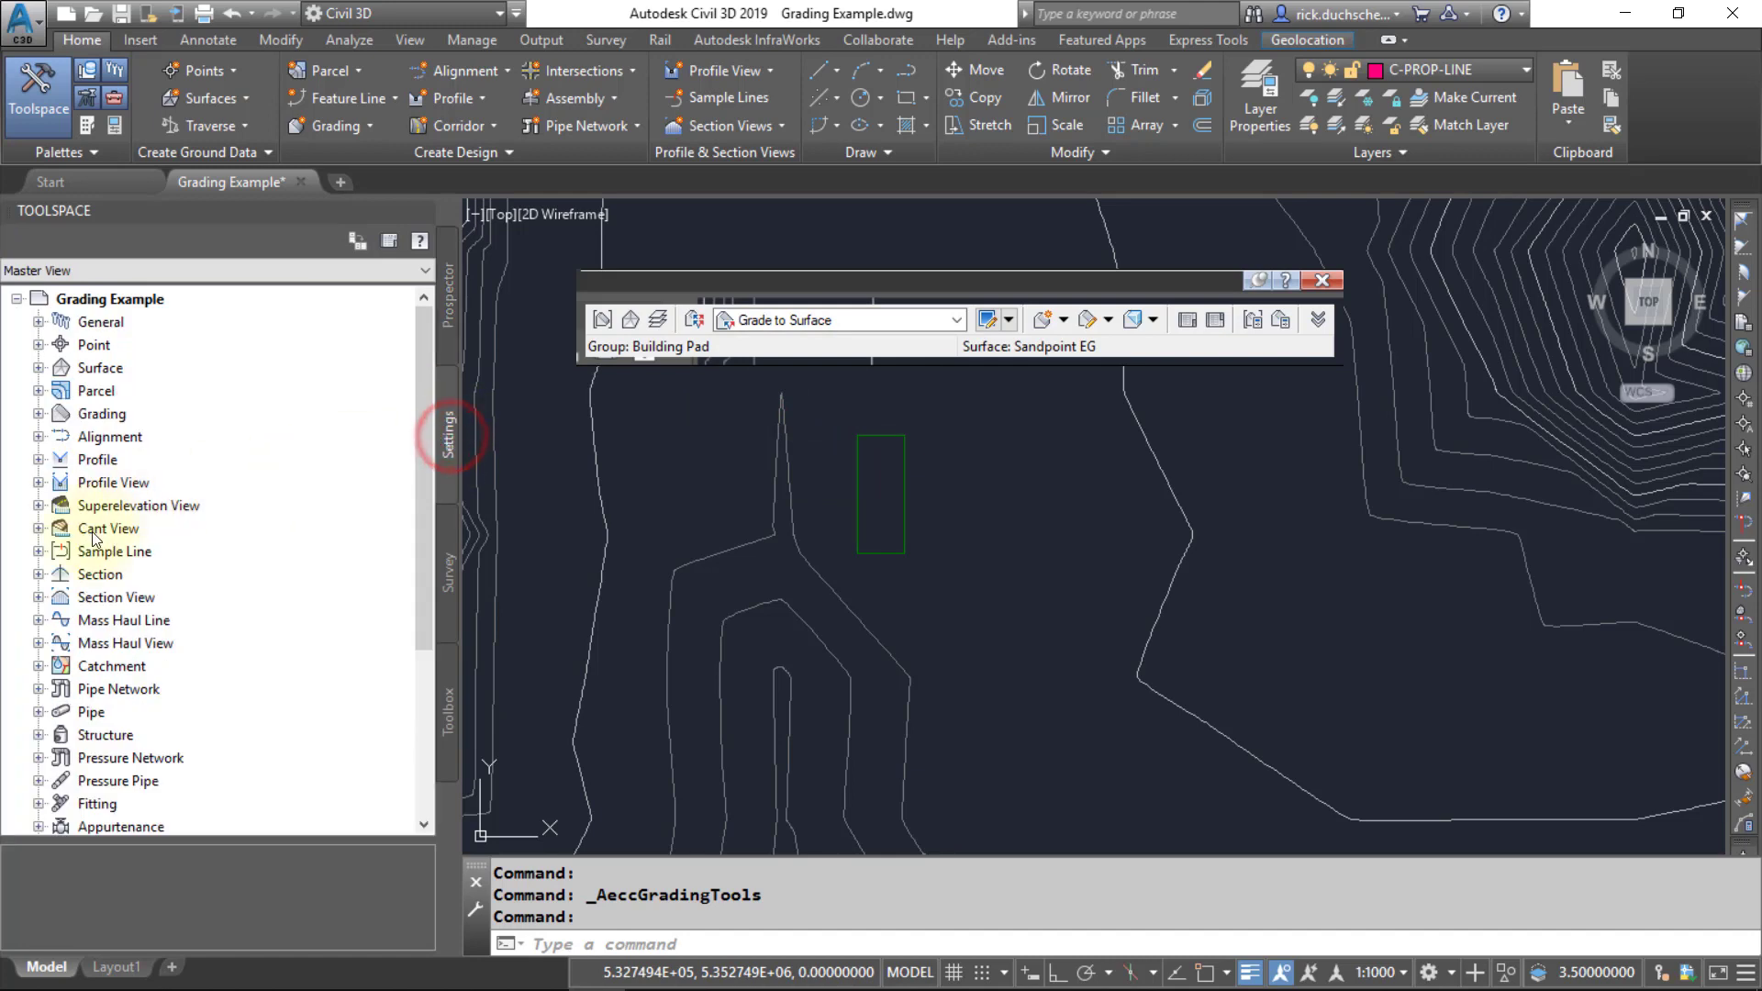
left_click(38, 414)
left_click(62, 459)
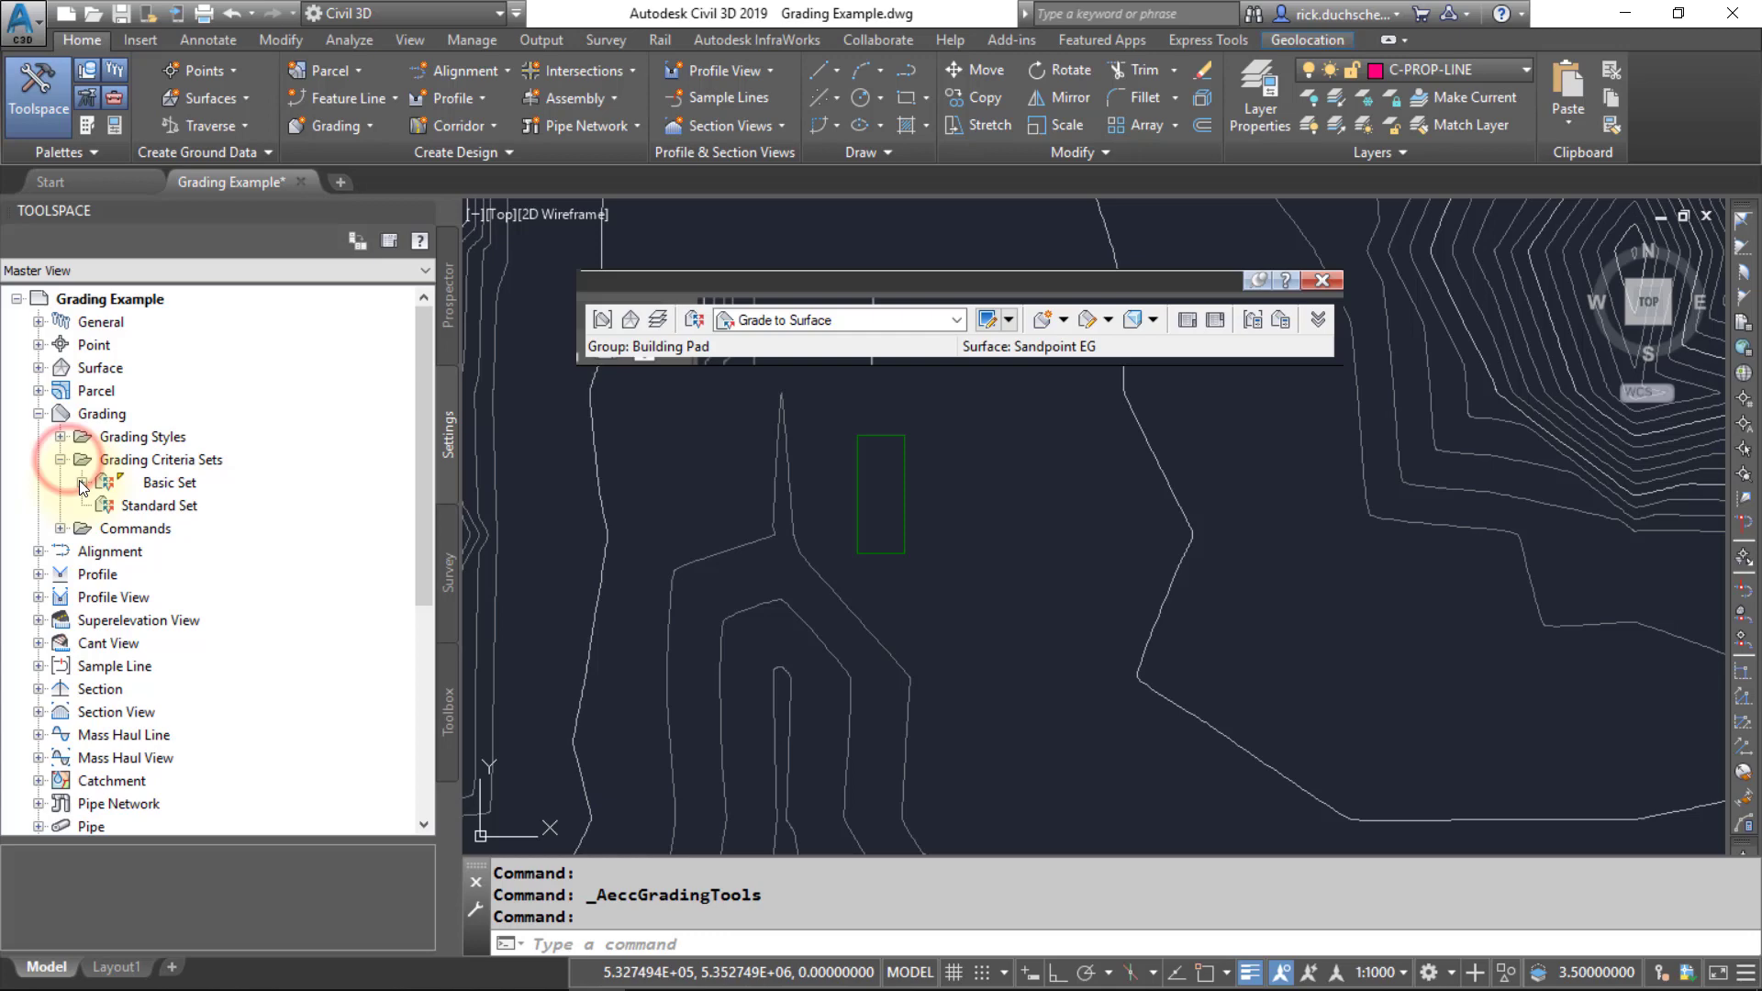
left_click(81, 482)
double_click(235, 580)
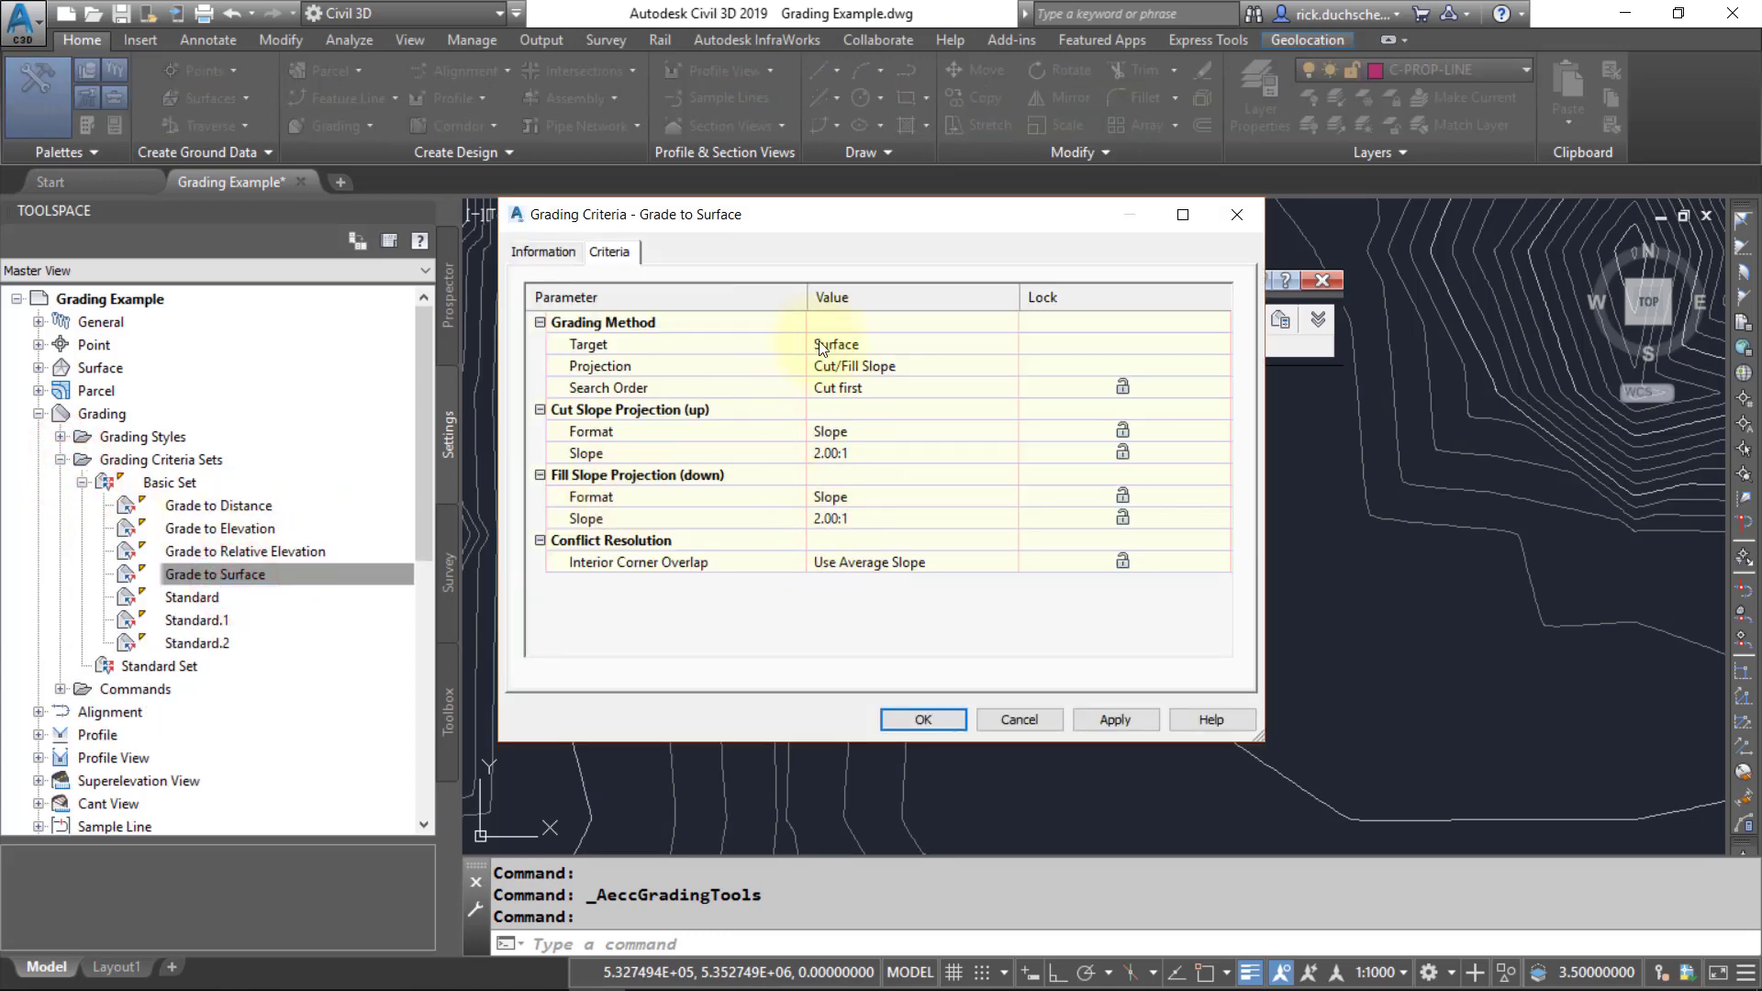
left_click(1020, 721)
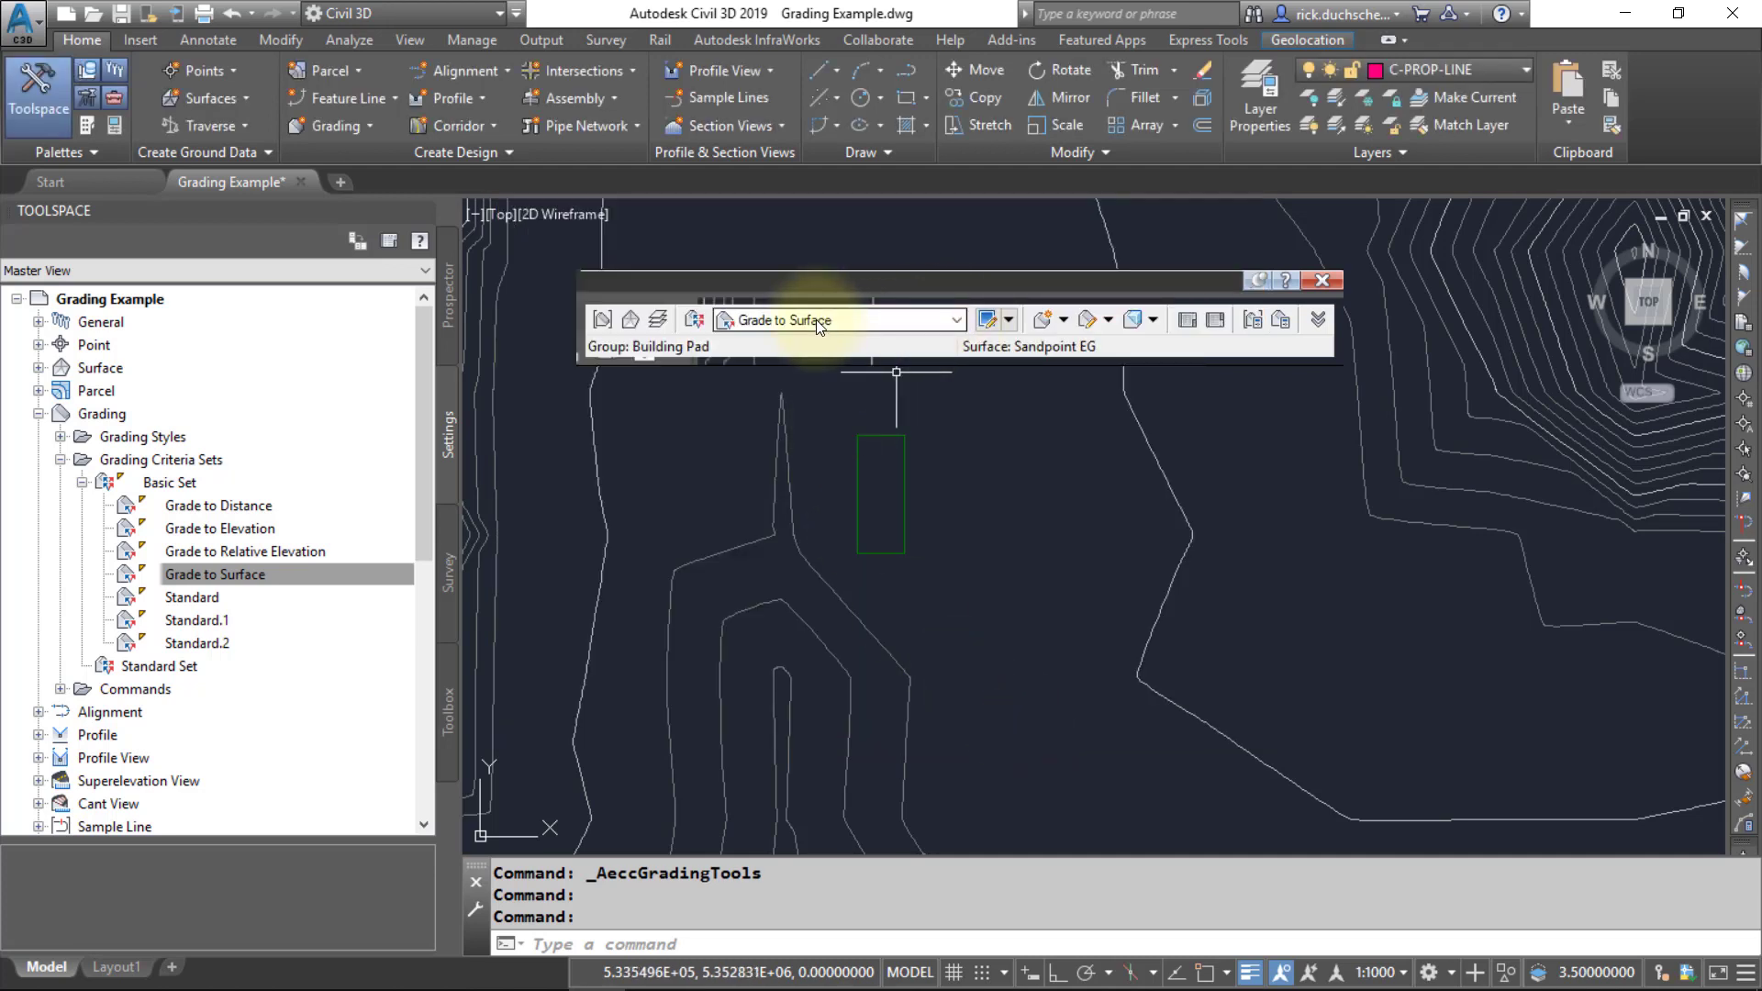
- Set the Grade to Surface cut and fill slopes to 4.00:1
left_click(989, 322)
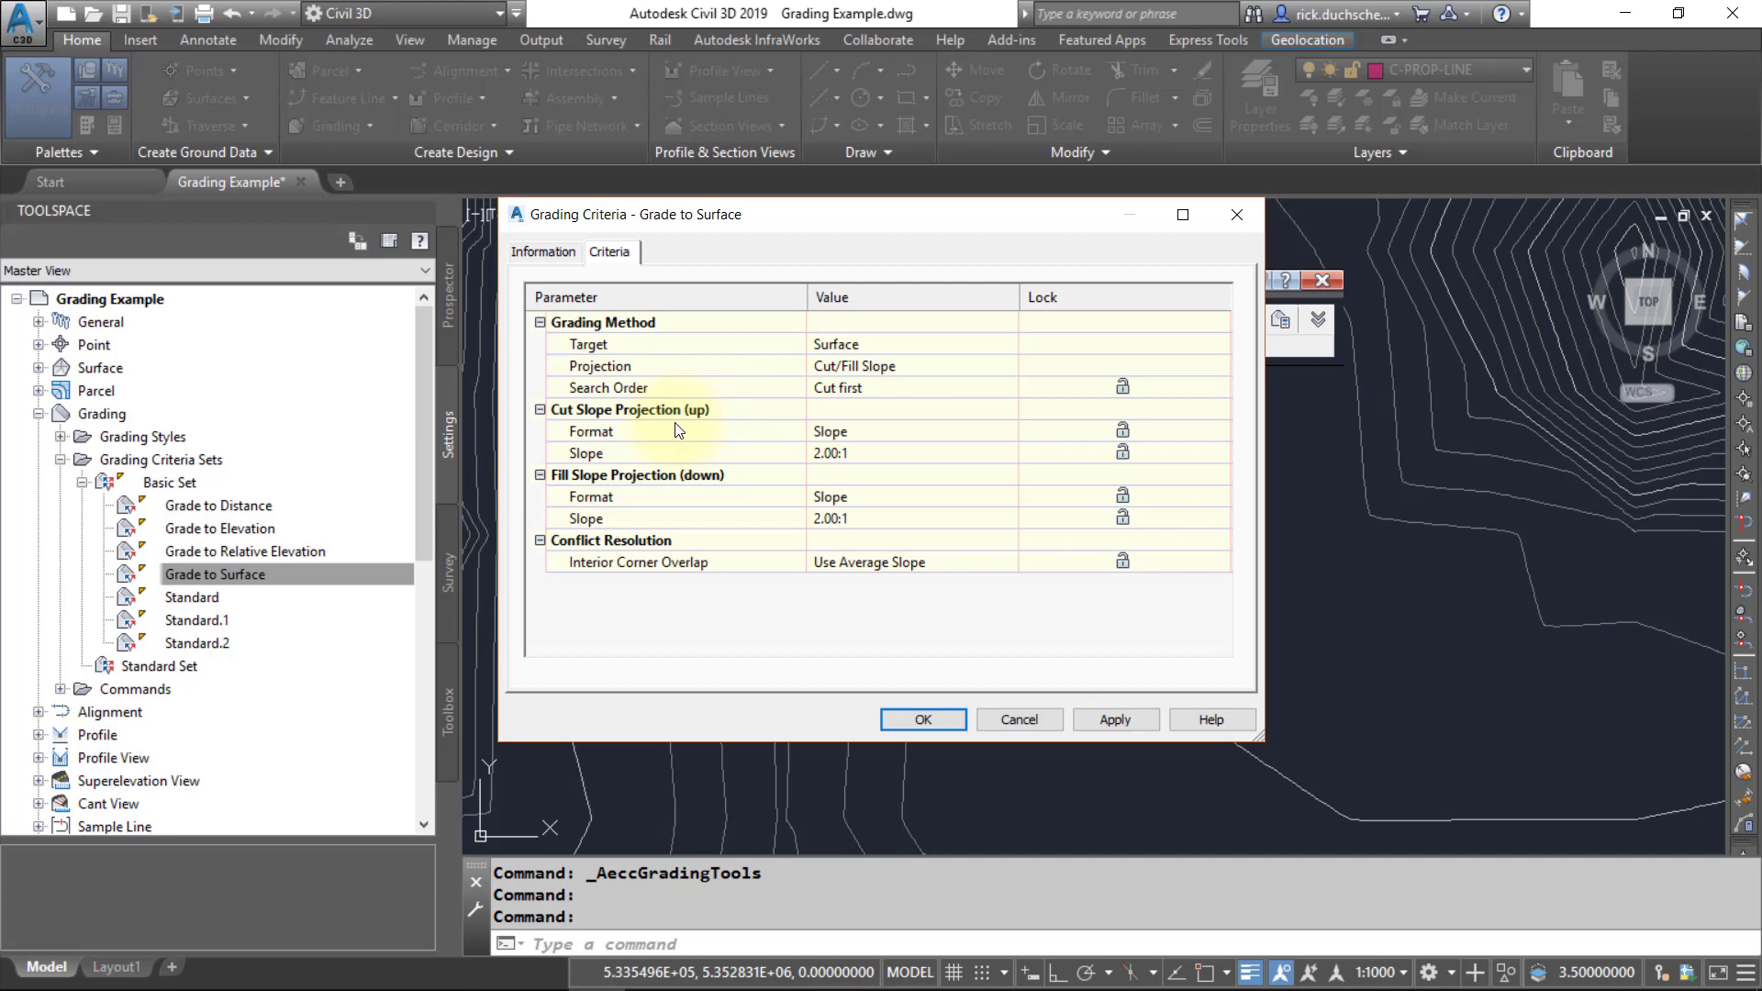
left_click(830, 452)
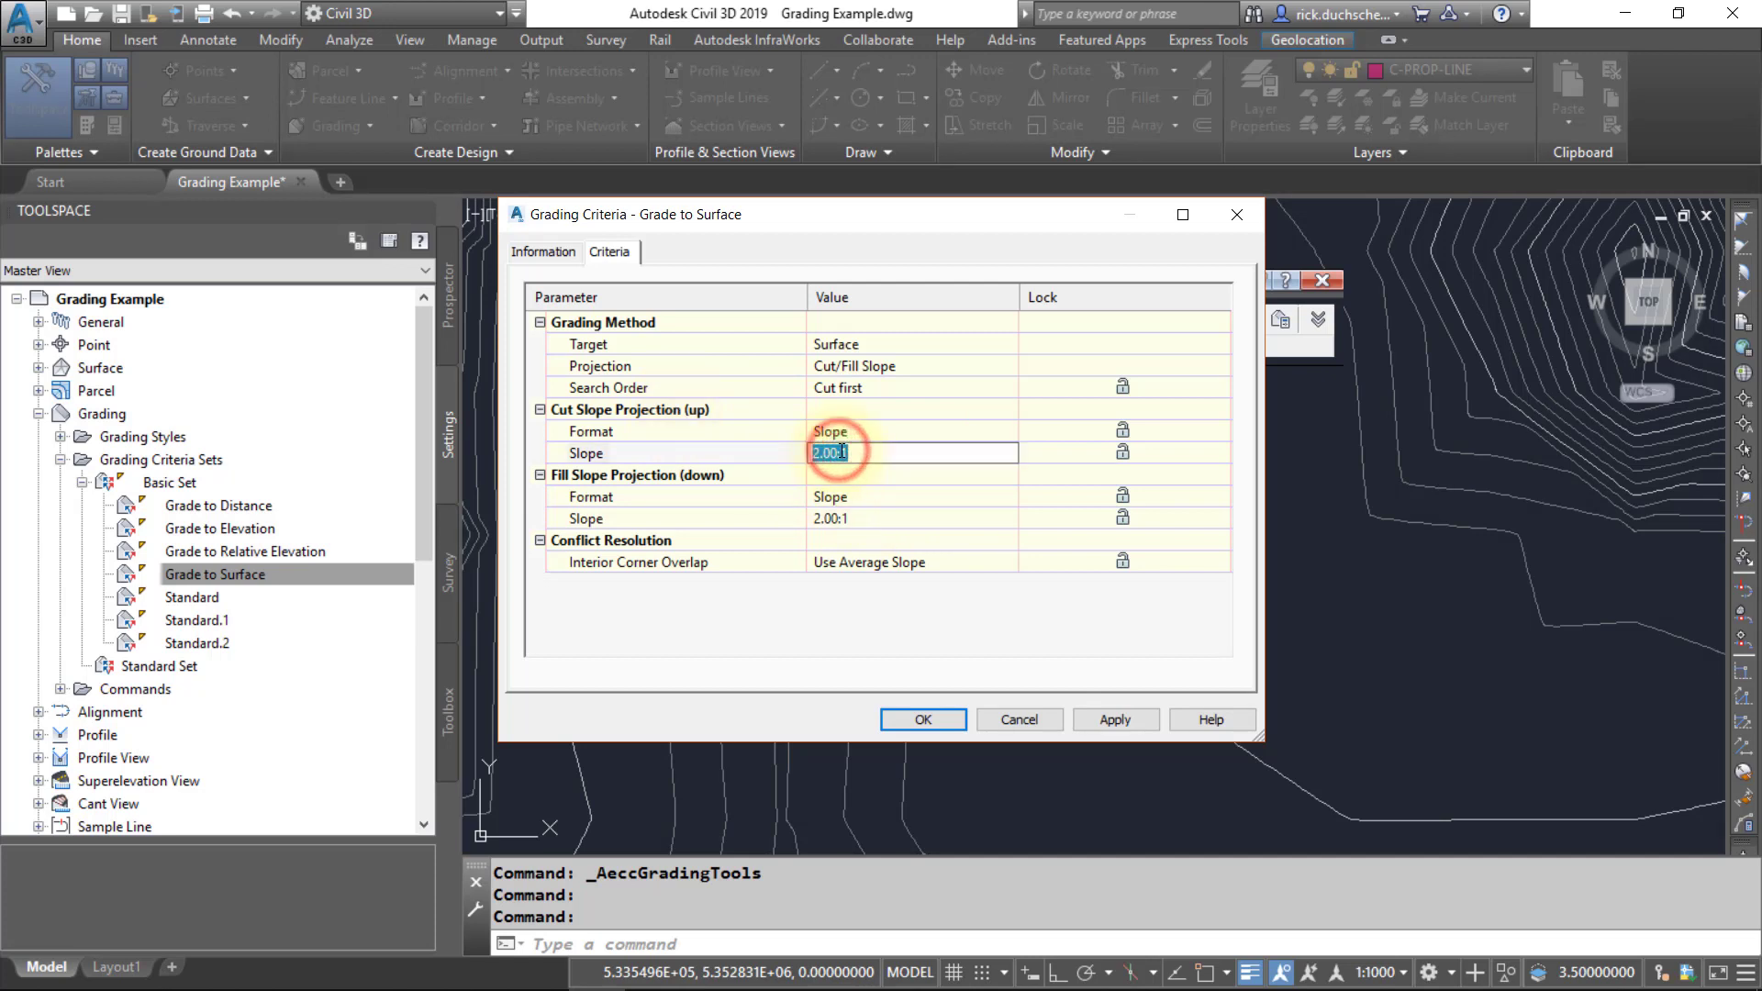
type("4")
left_click(829, 518)
type("4")
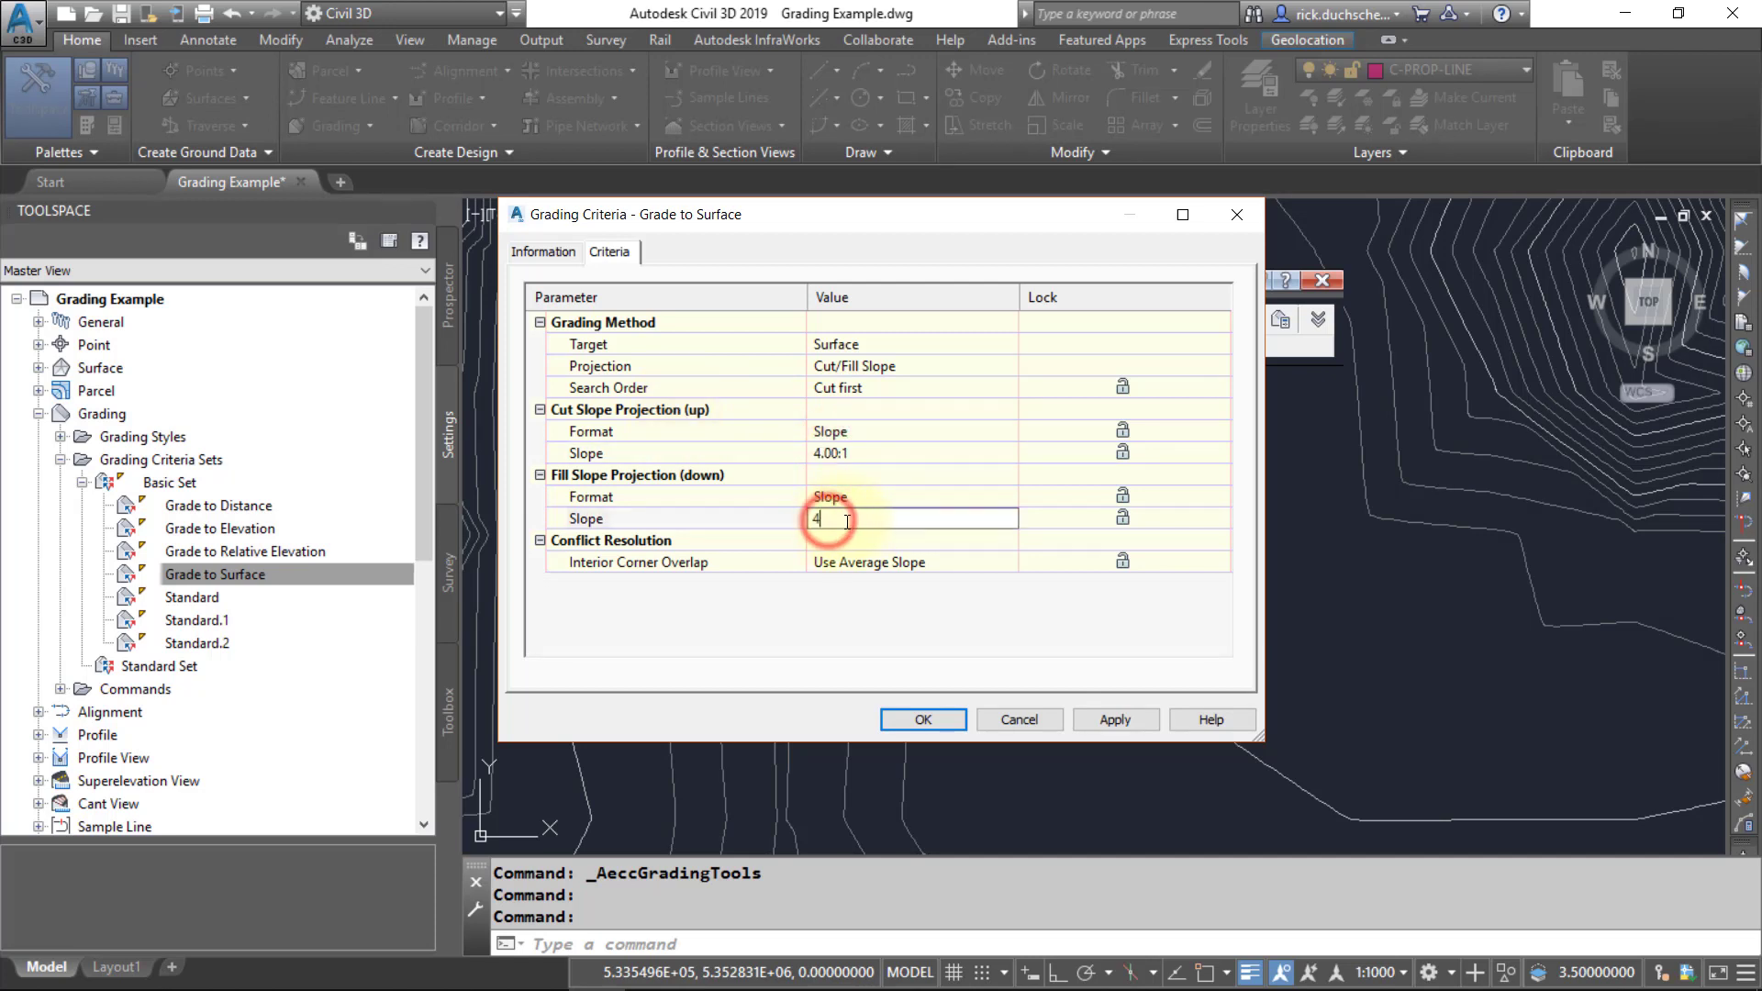
left_click(846, 611)
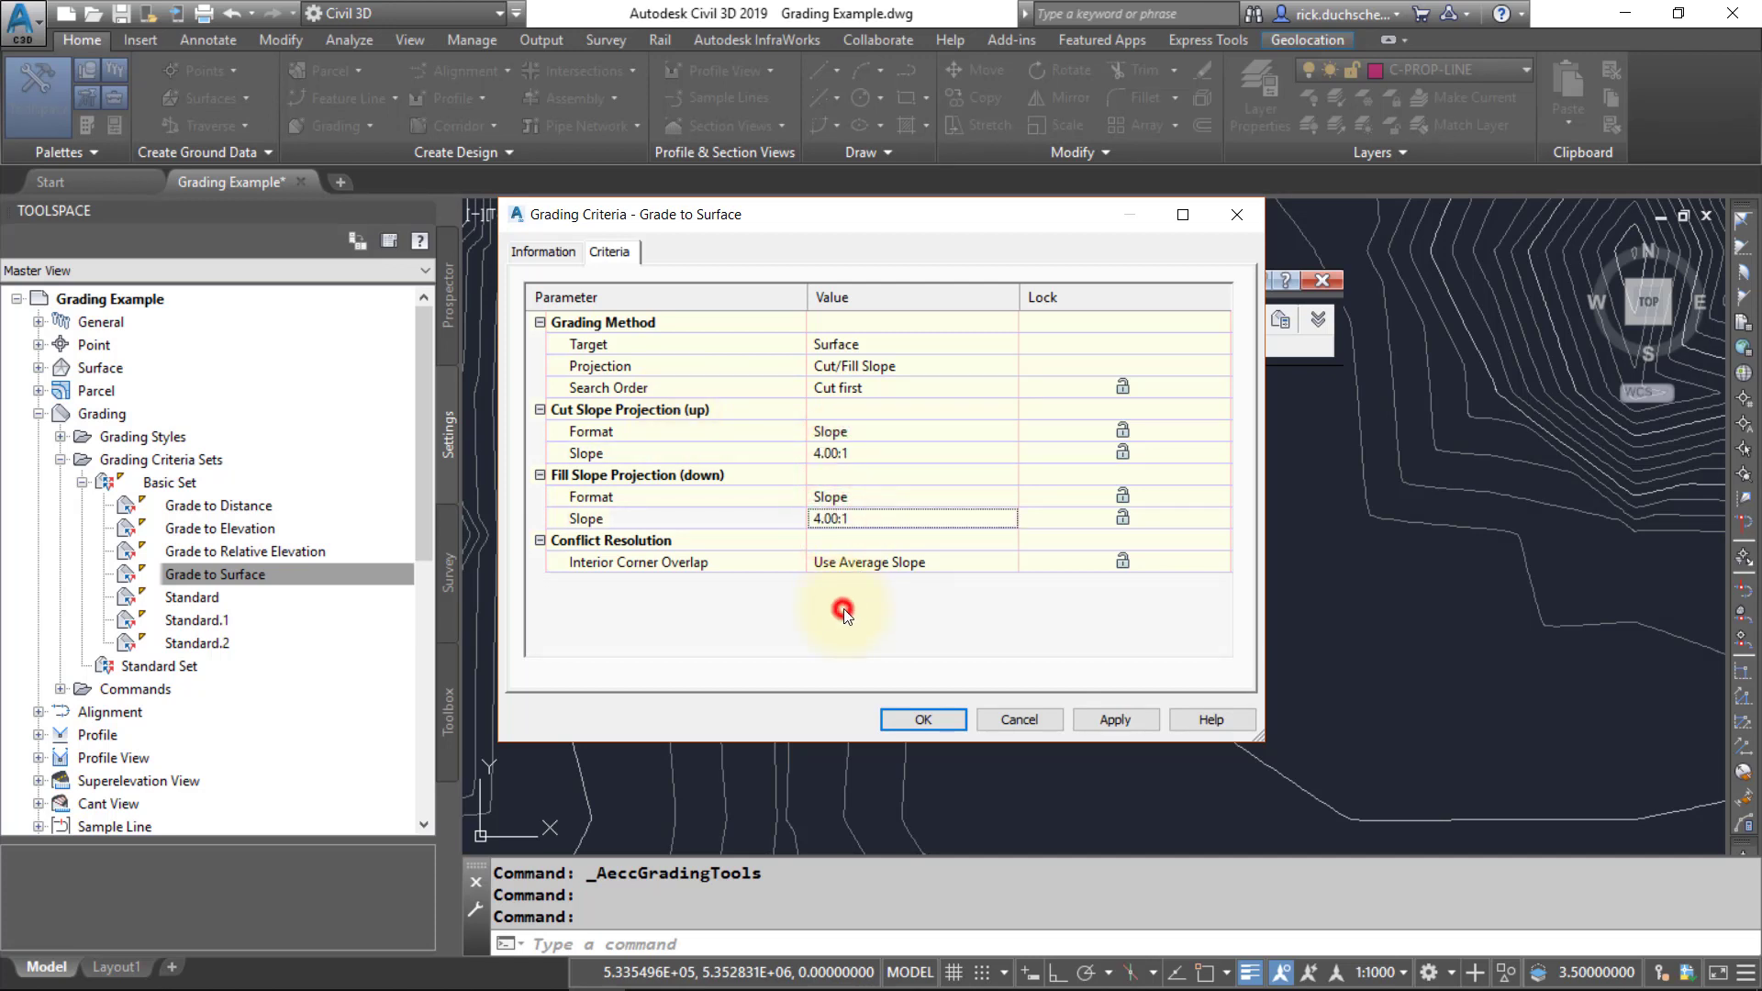
left_click(922, 721)
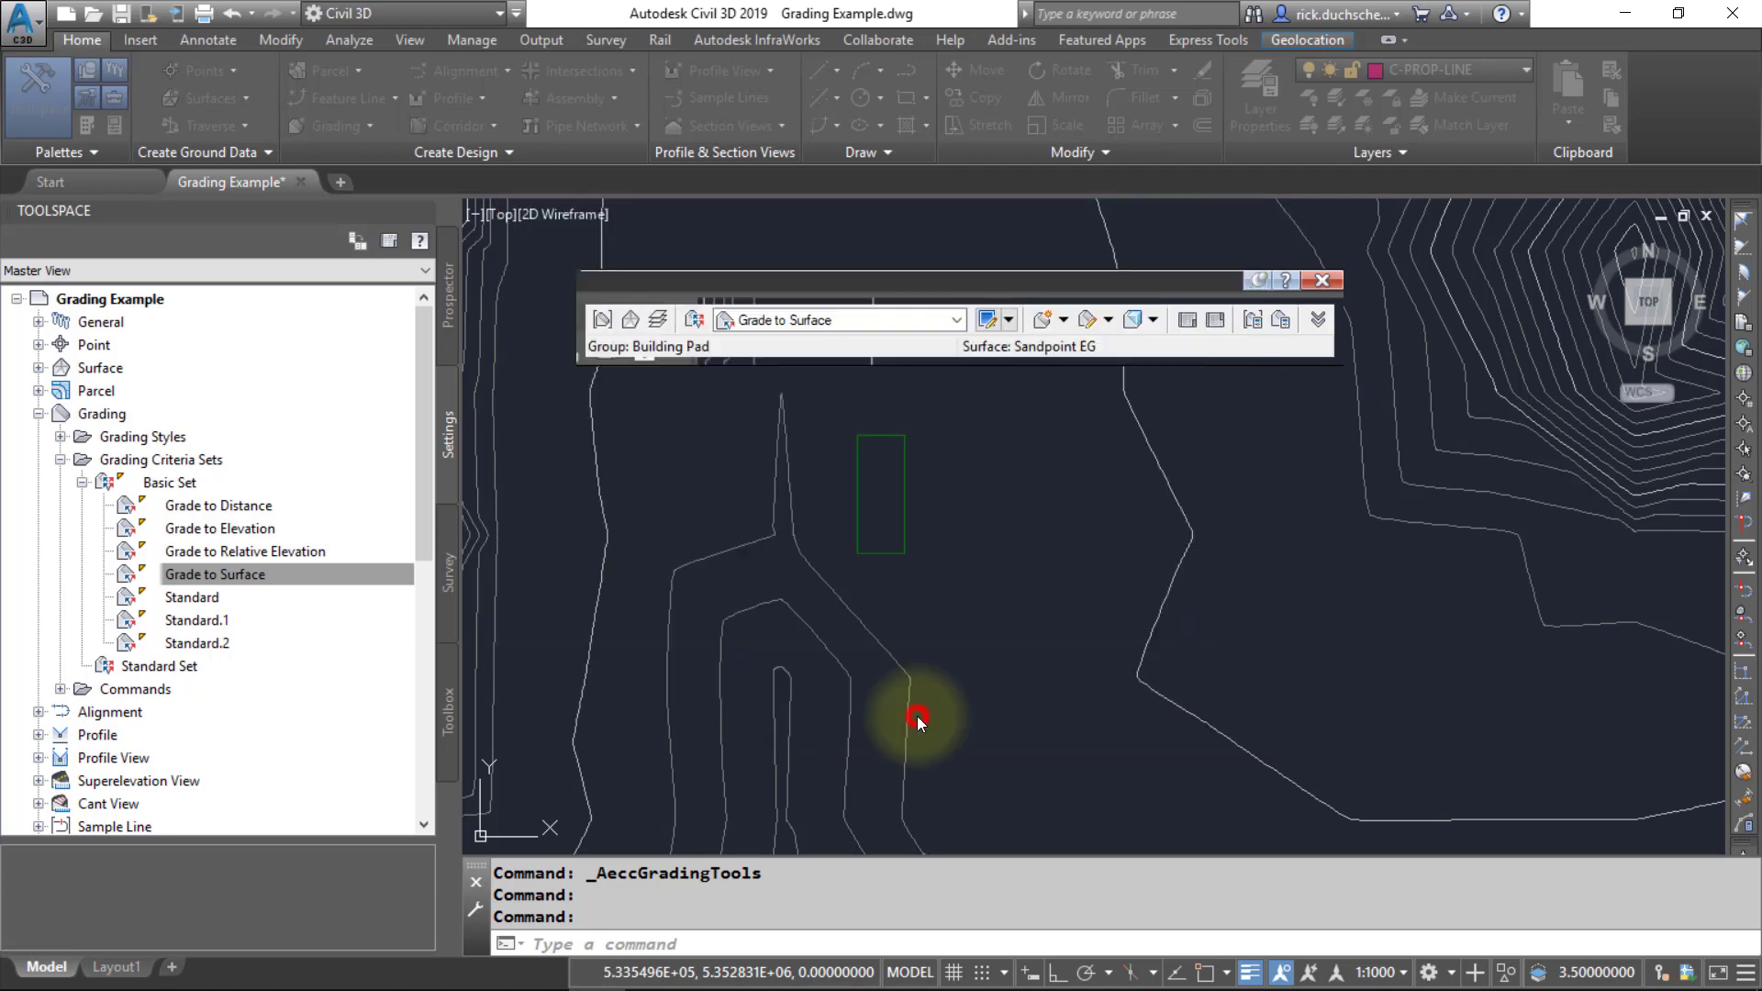
- Grade the pad feature line outward to Sandpoint EG at 4:1 along its entire length
left_click(1061, 320)
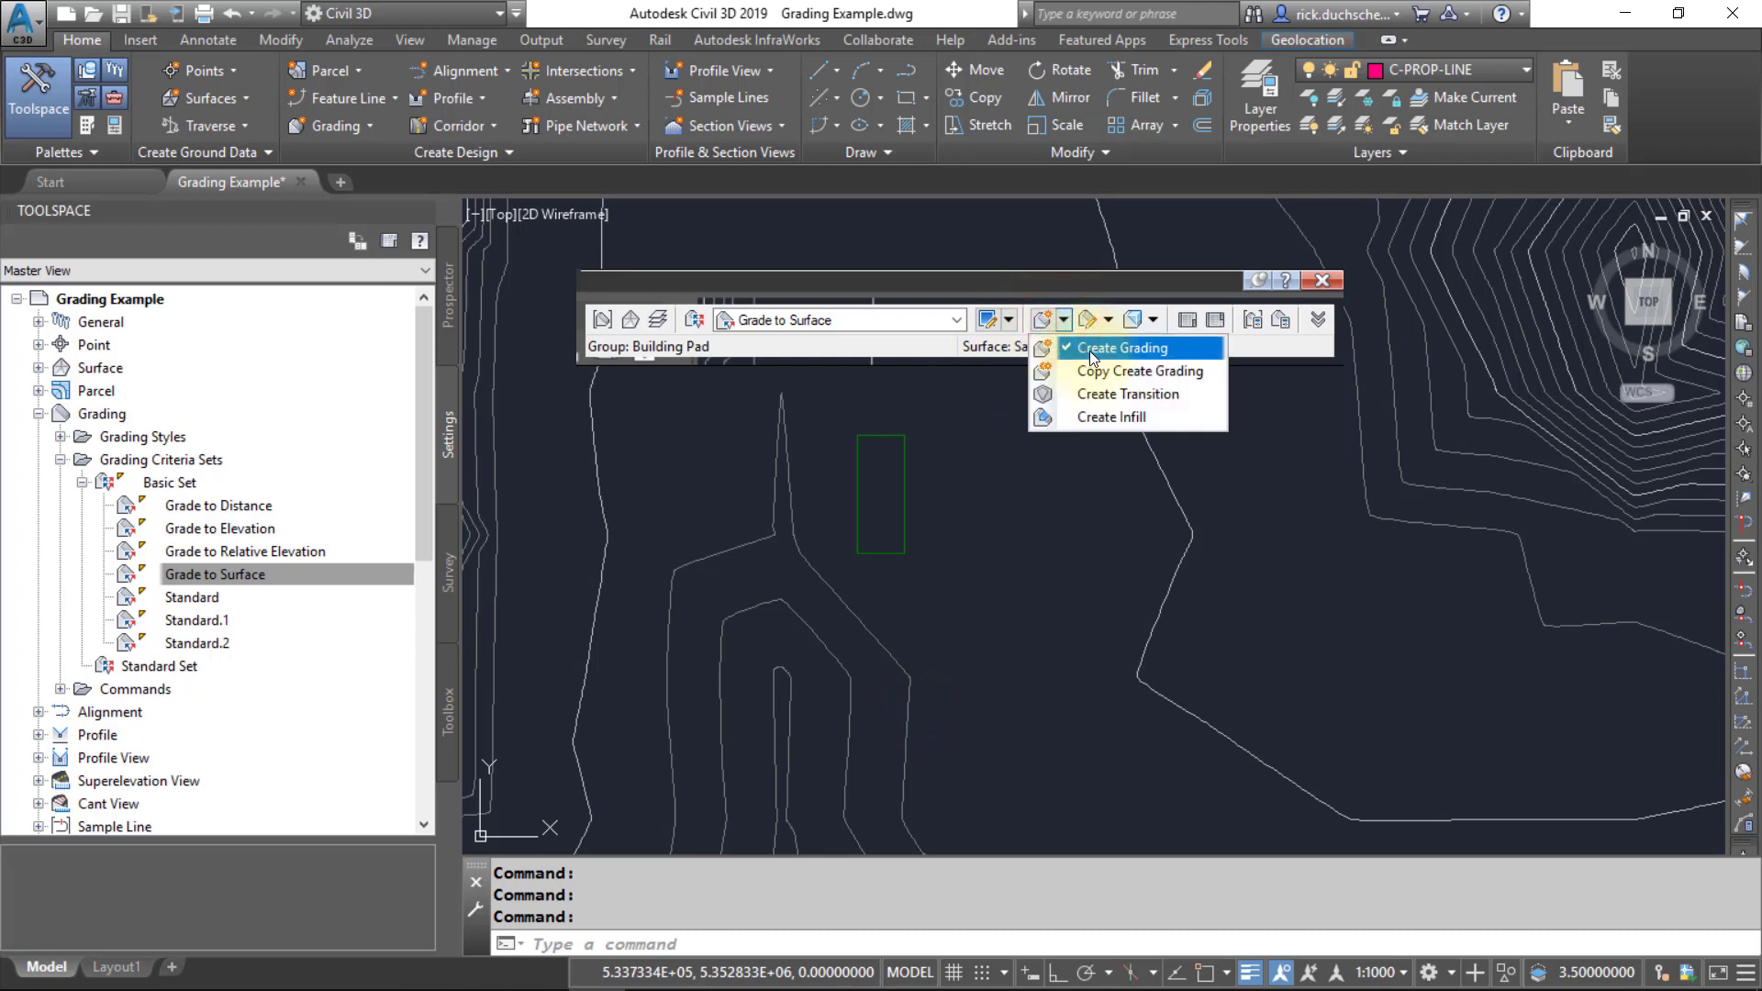
left_click(1089, 349)
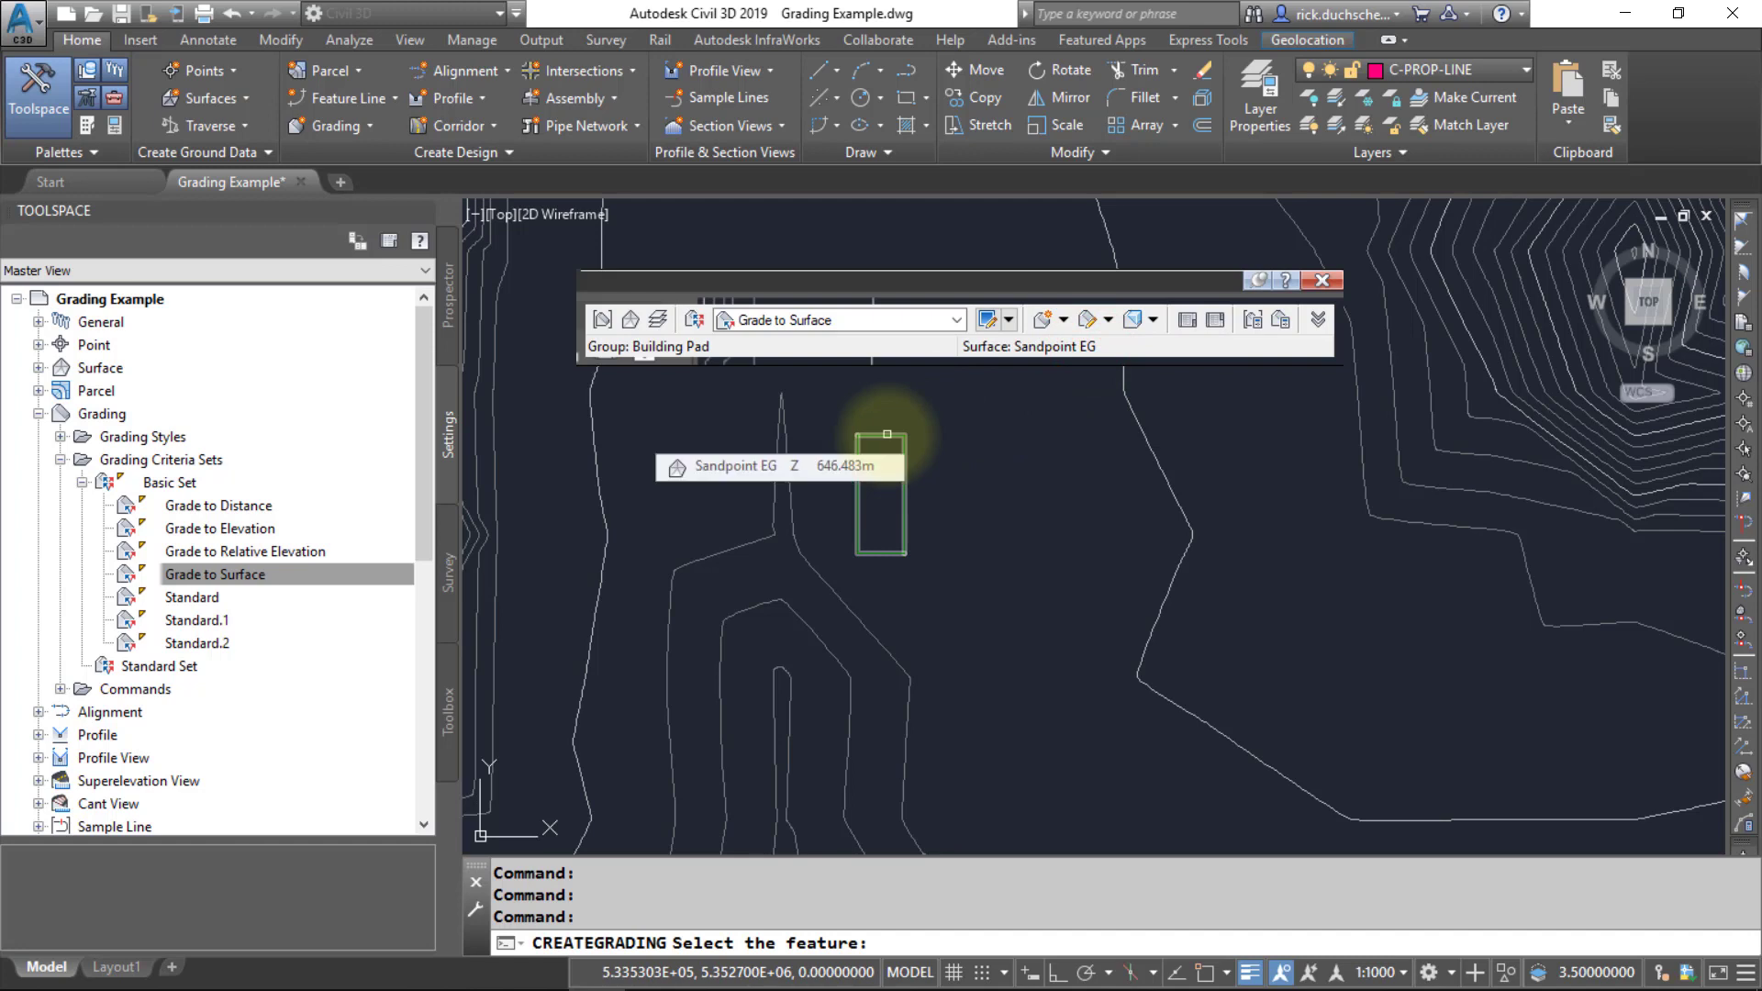
left_click(886, 434)
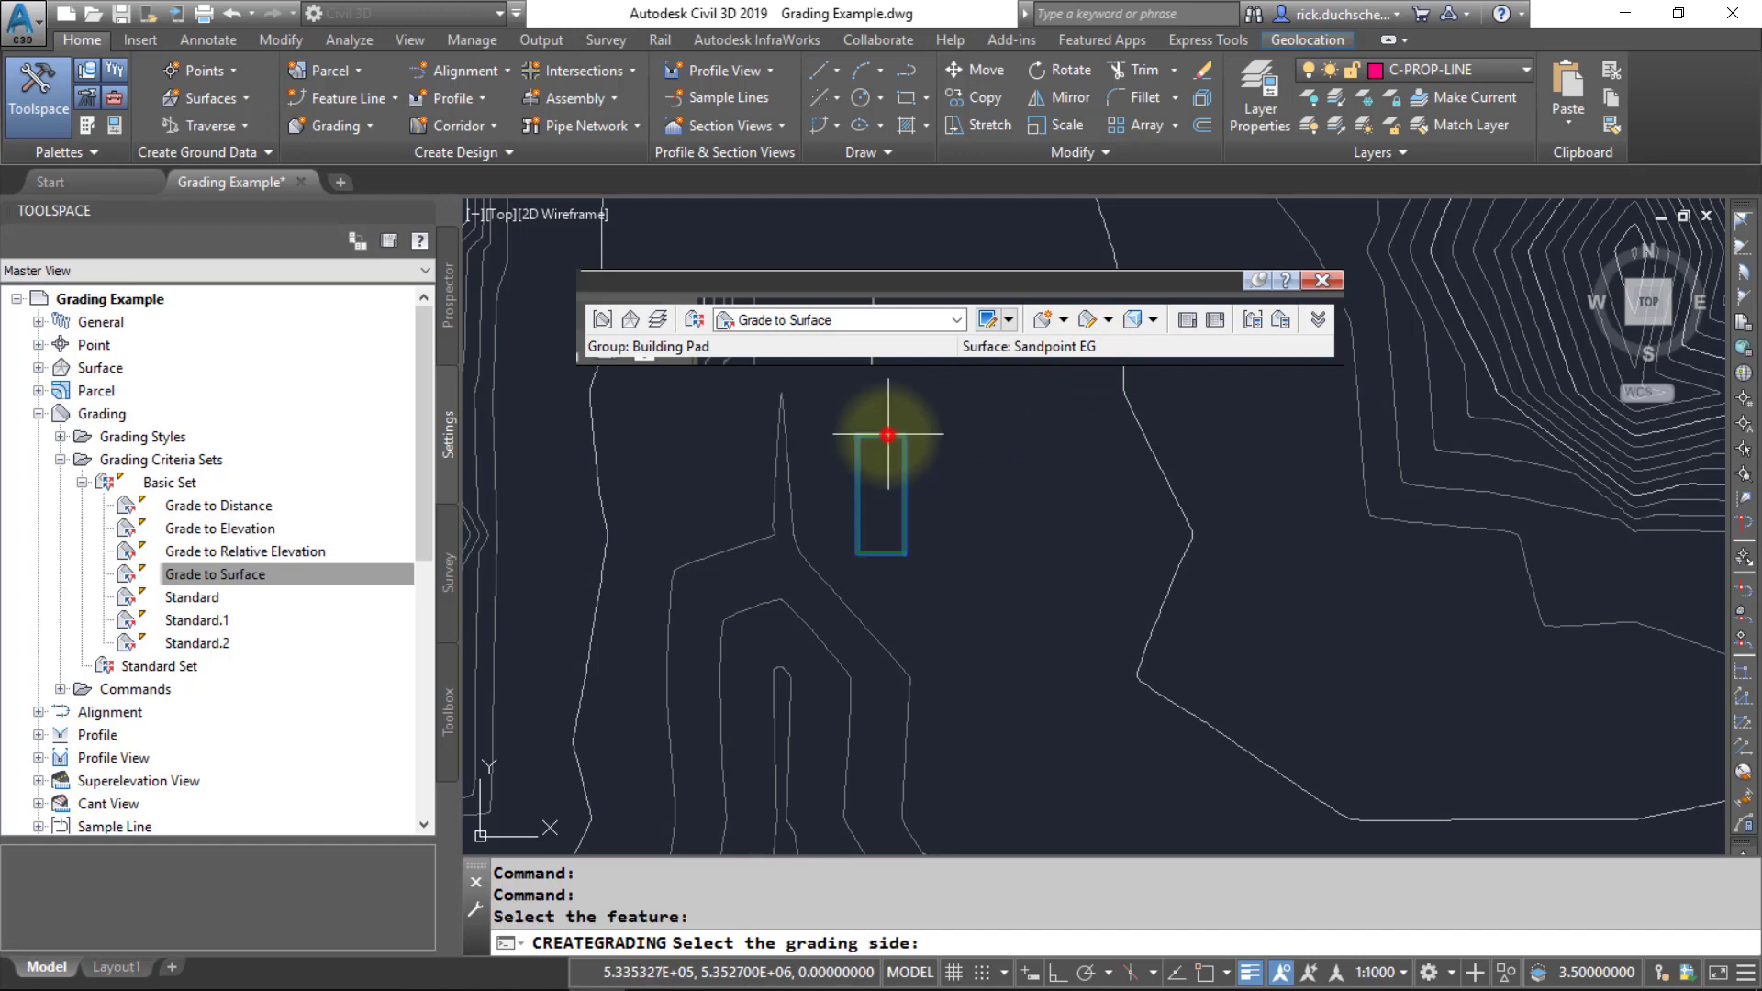
left_click(970, 455)
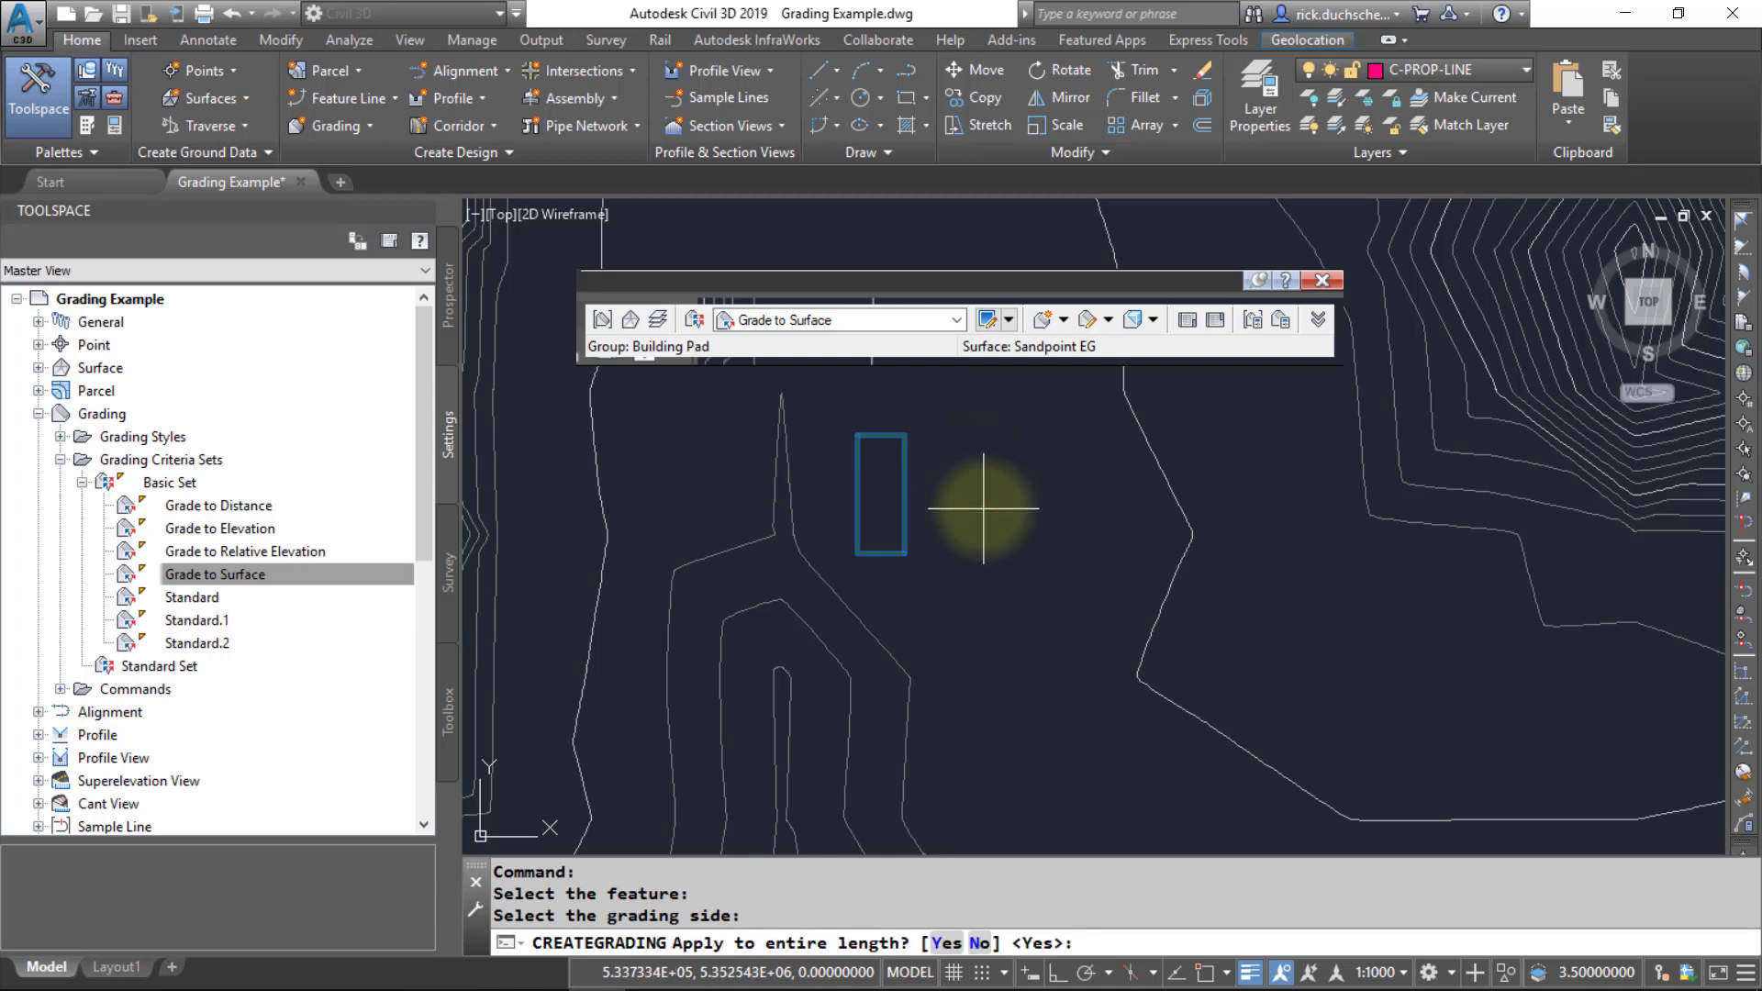
key("Return")
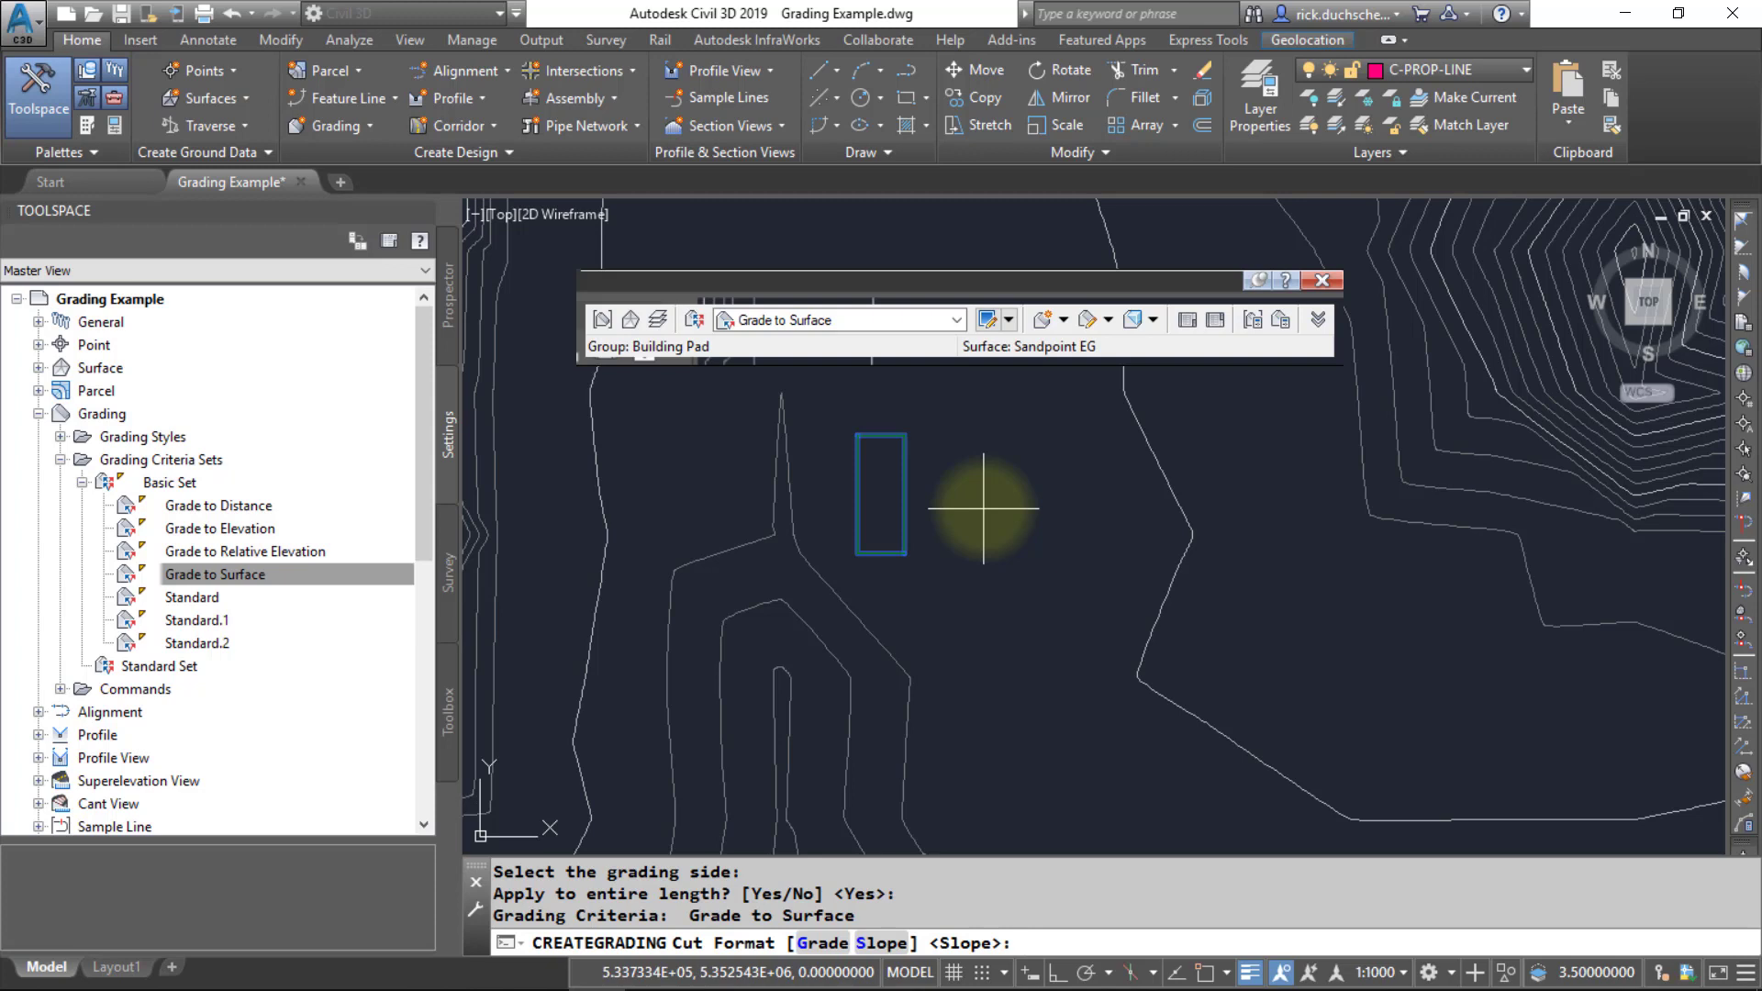
key("Return")
key("Return")
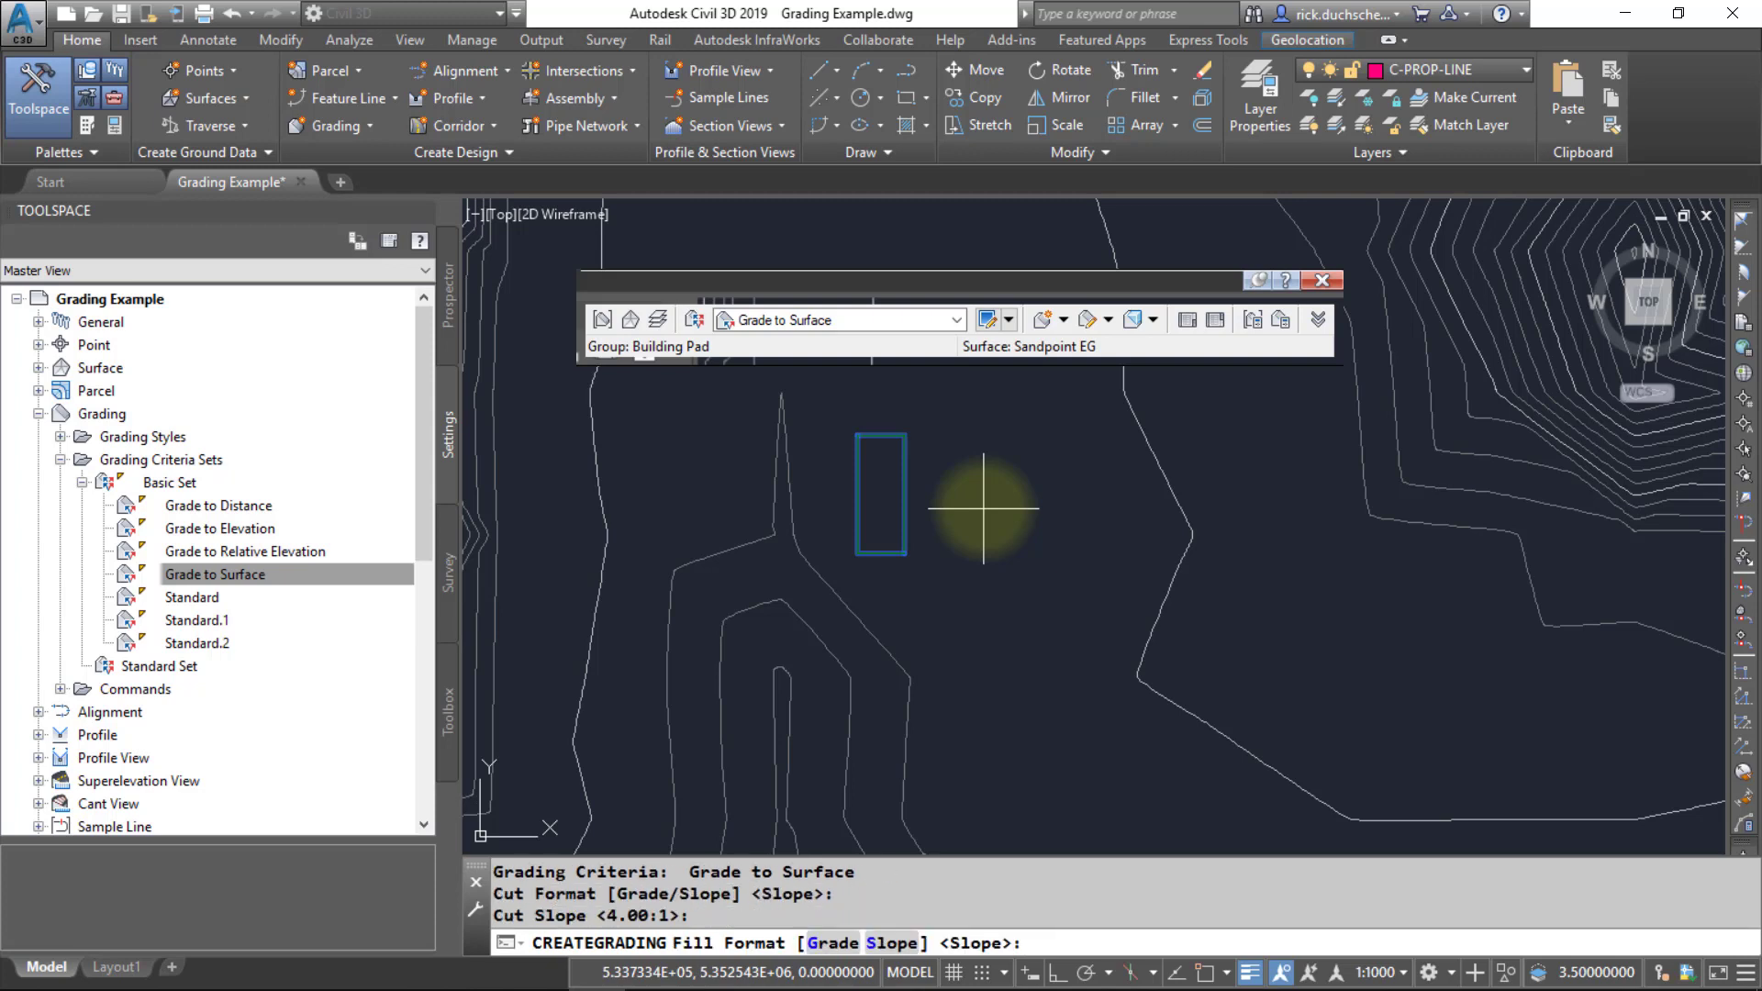
key("Return")
key("Return")
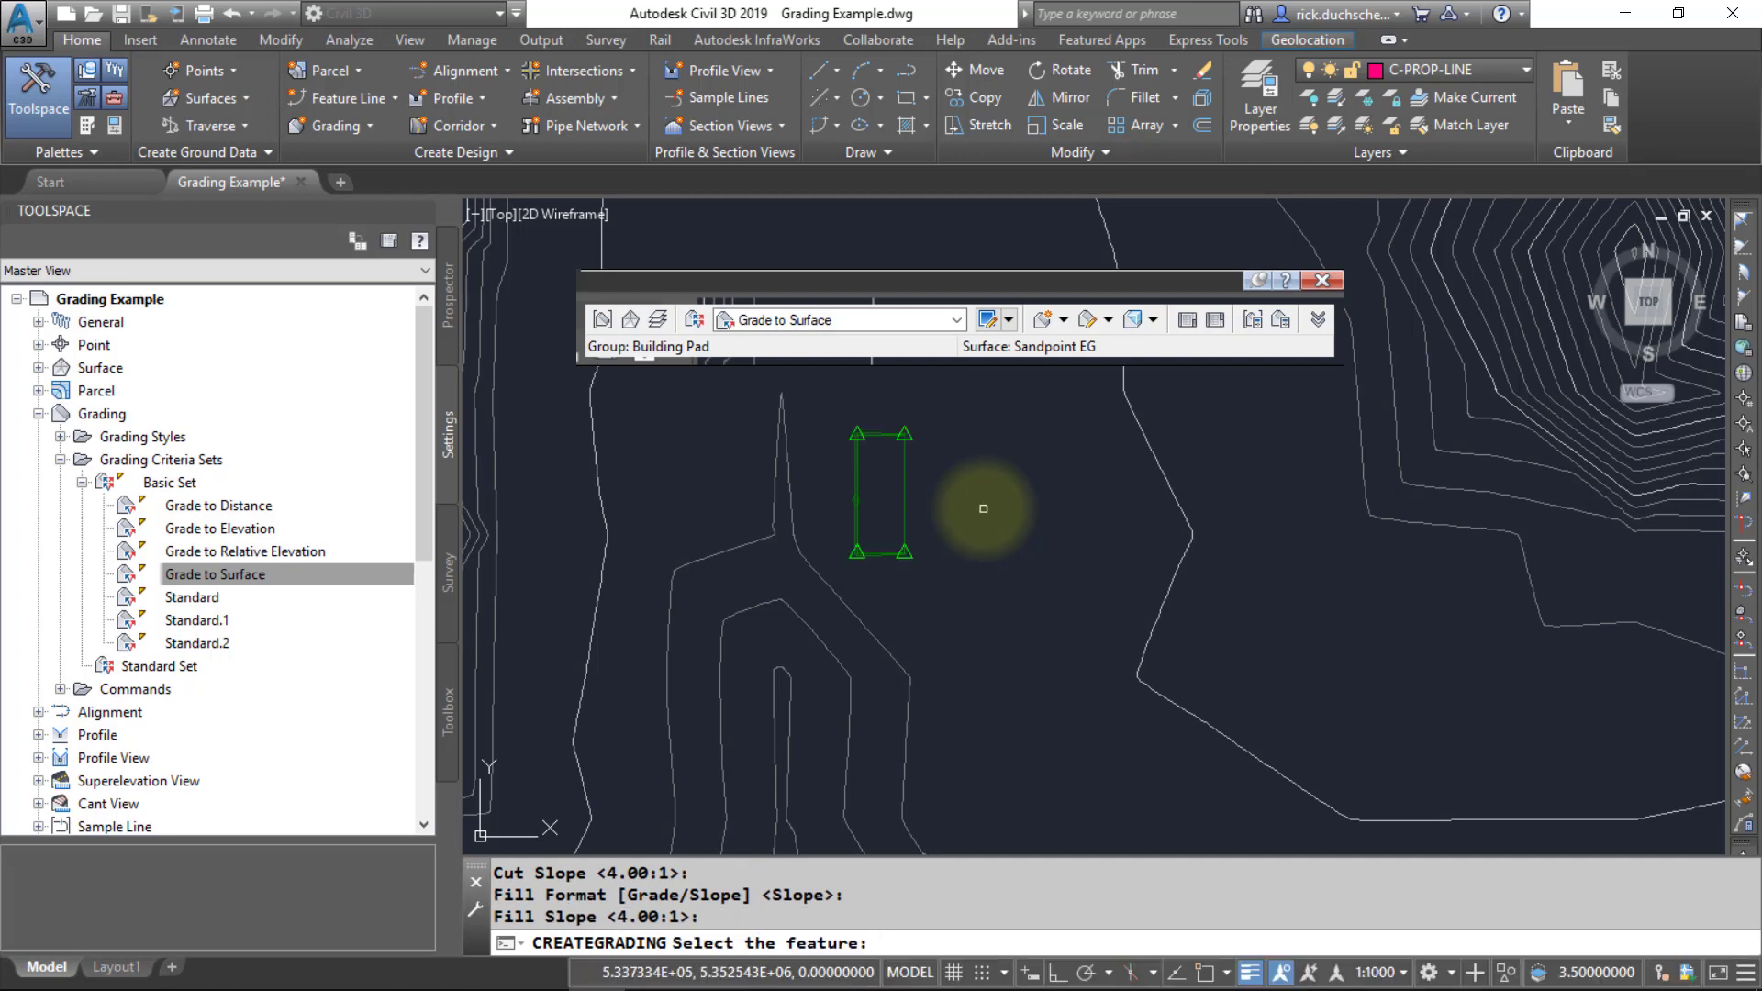
left_click(983, 508)
key("Escape")
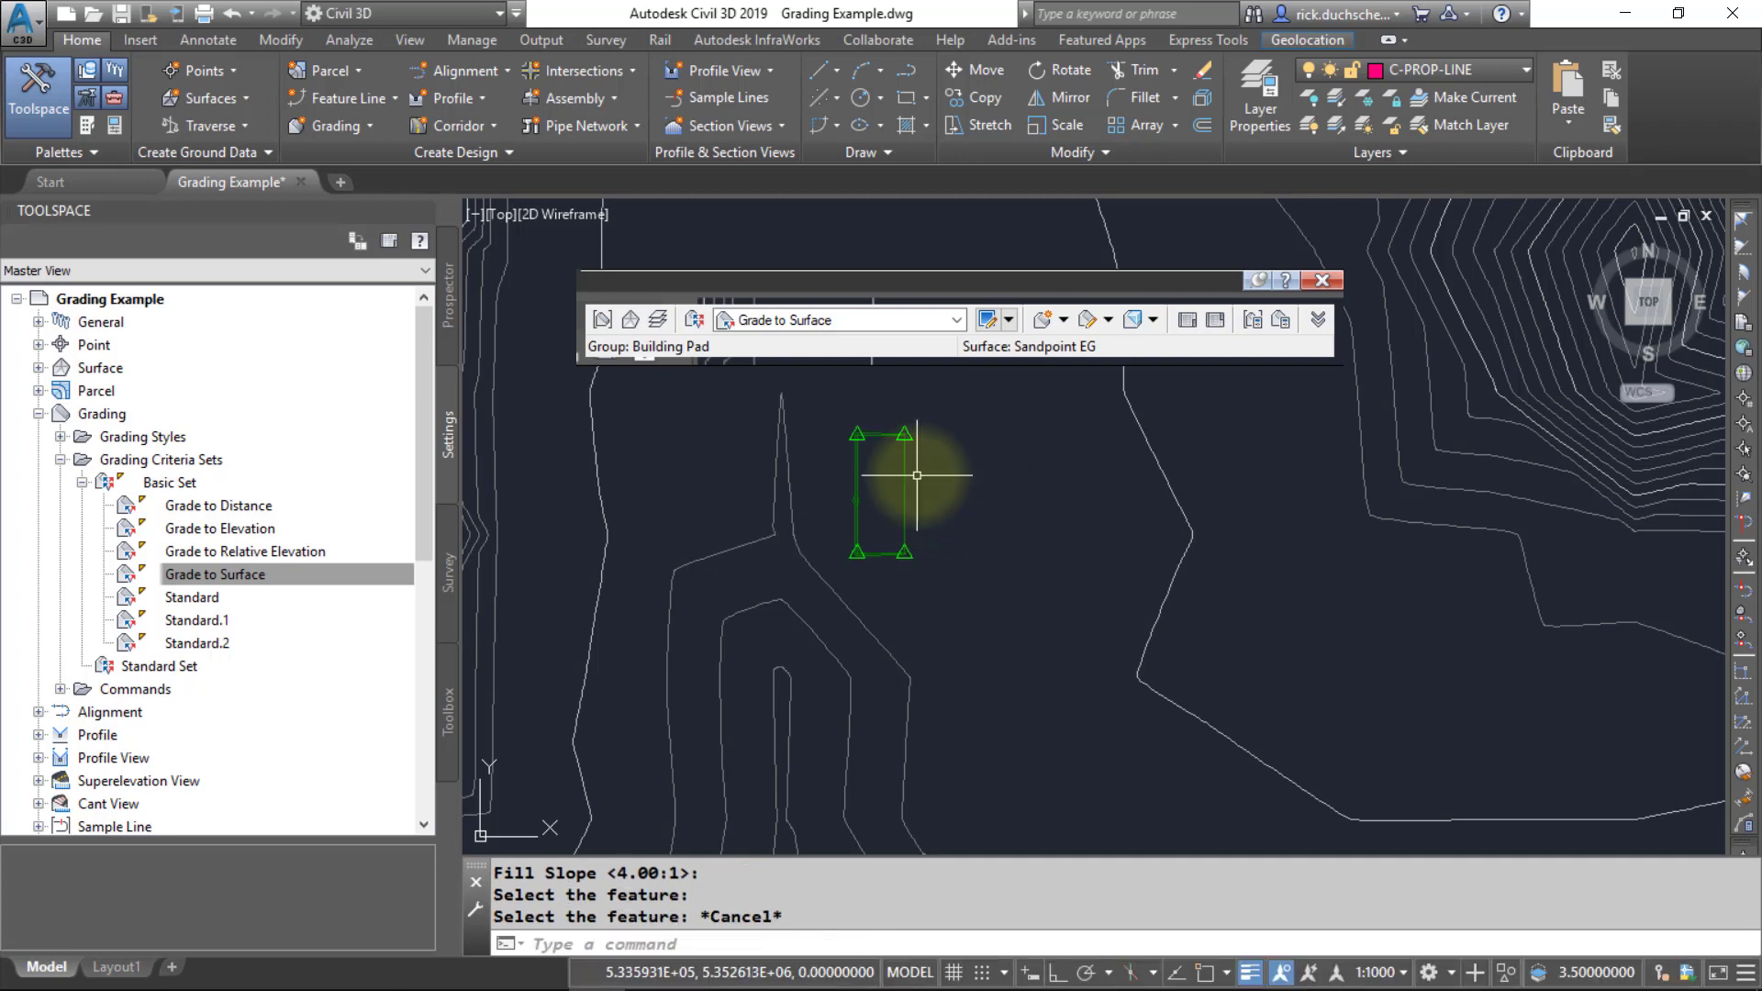
- Show the sites and grading groups in Prospector and regenerate the drawing with RE
middle_click_drag(859, 483, 881, 536)
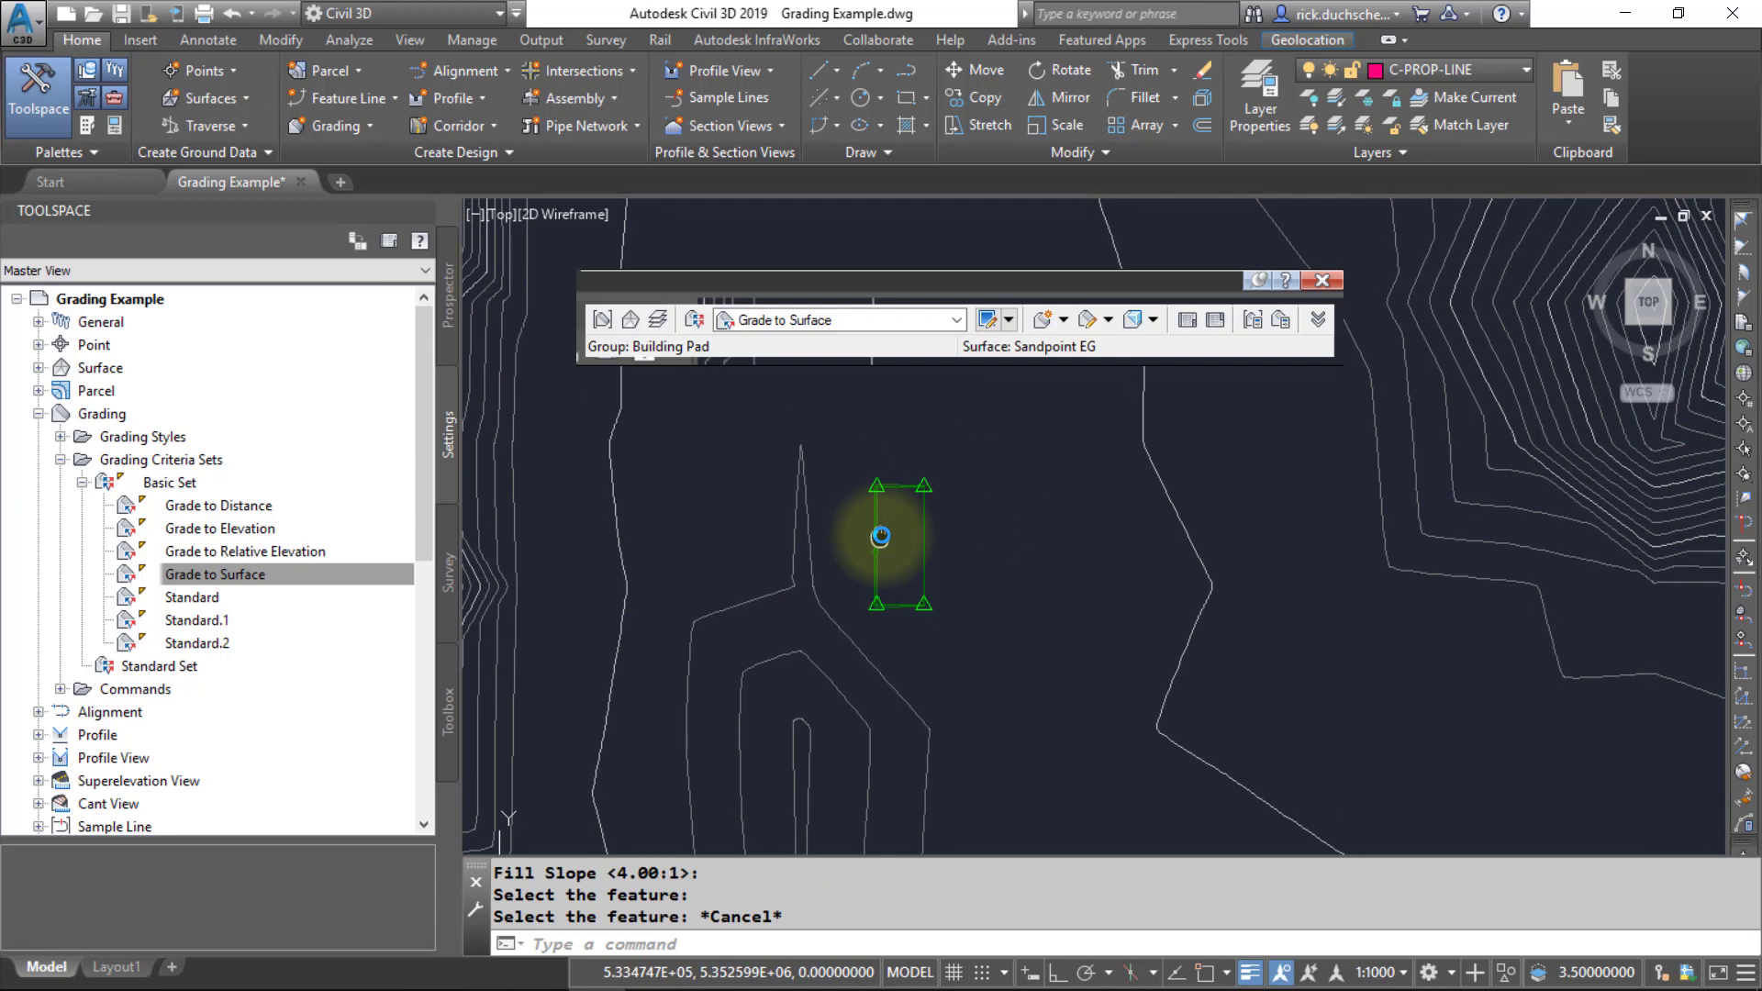
scroll(904, 514, "up", 4)
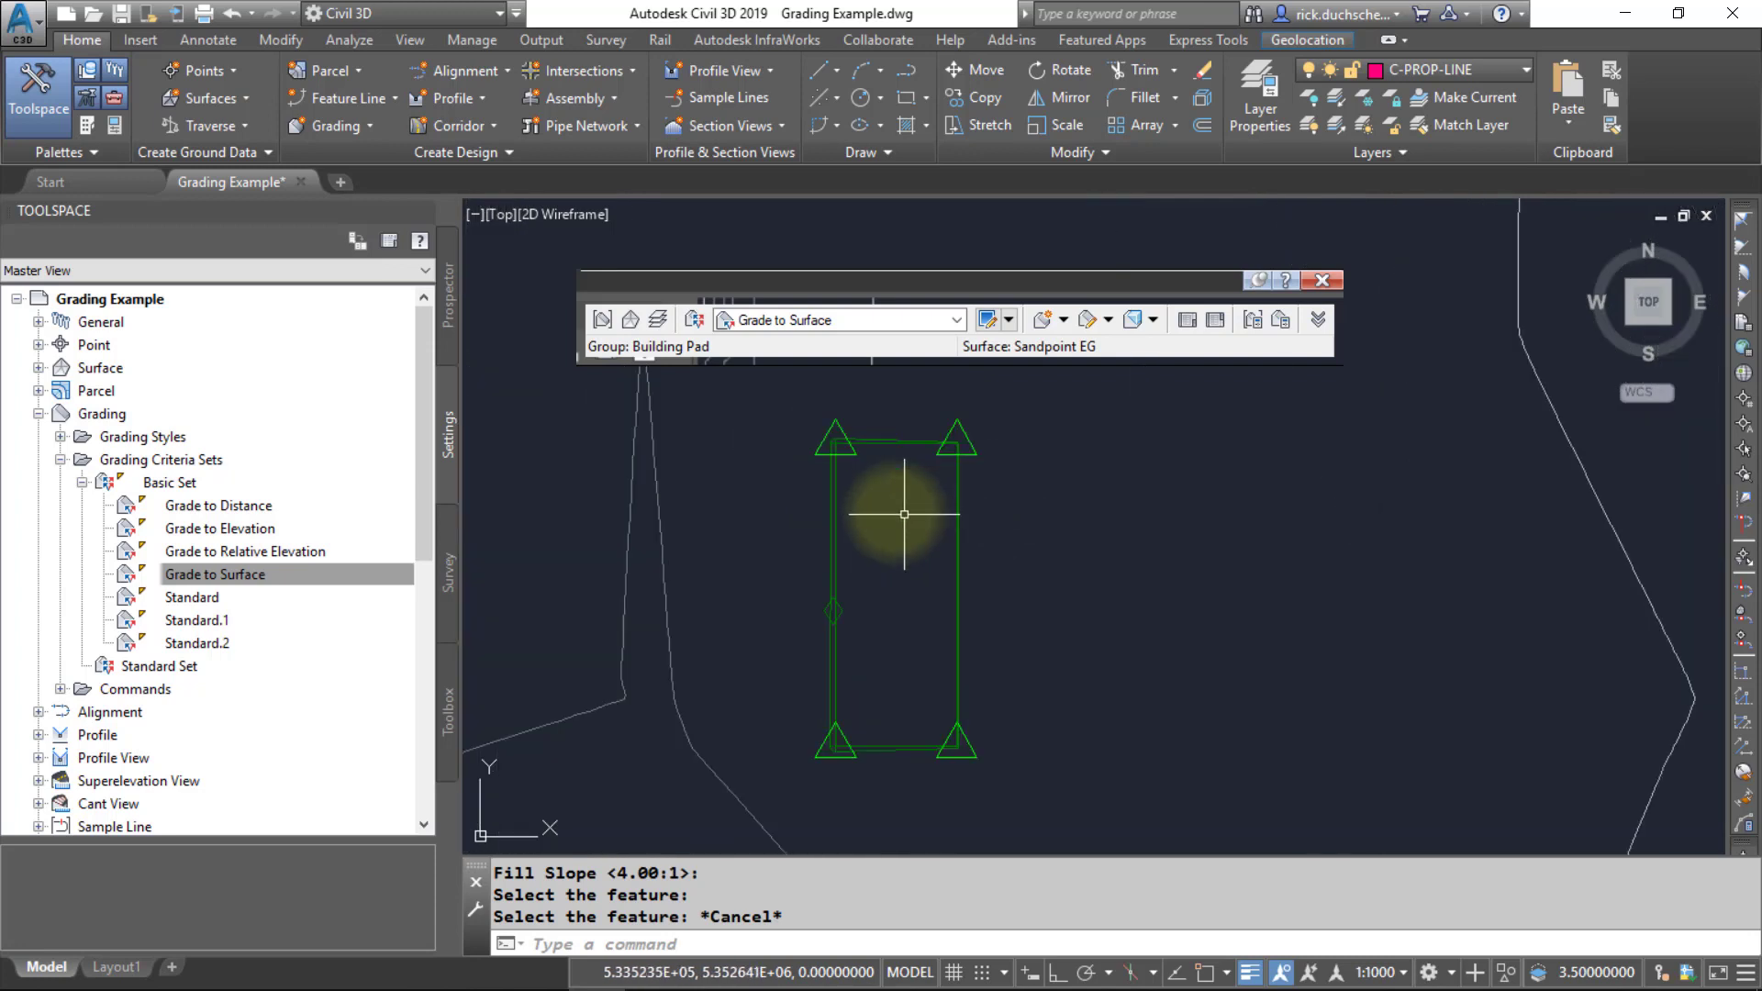
left_click(449, 328)
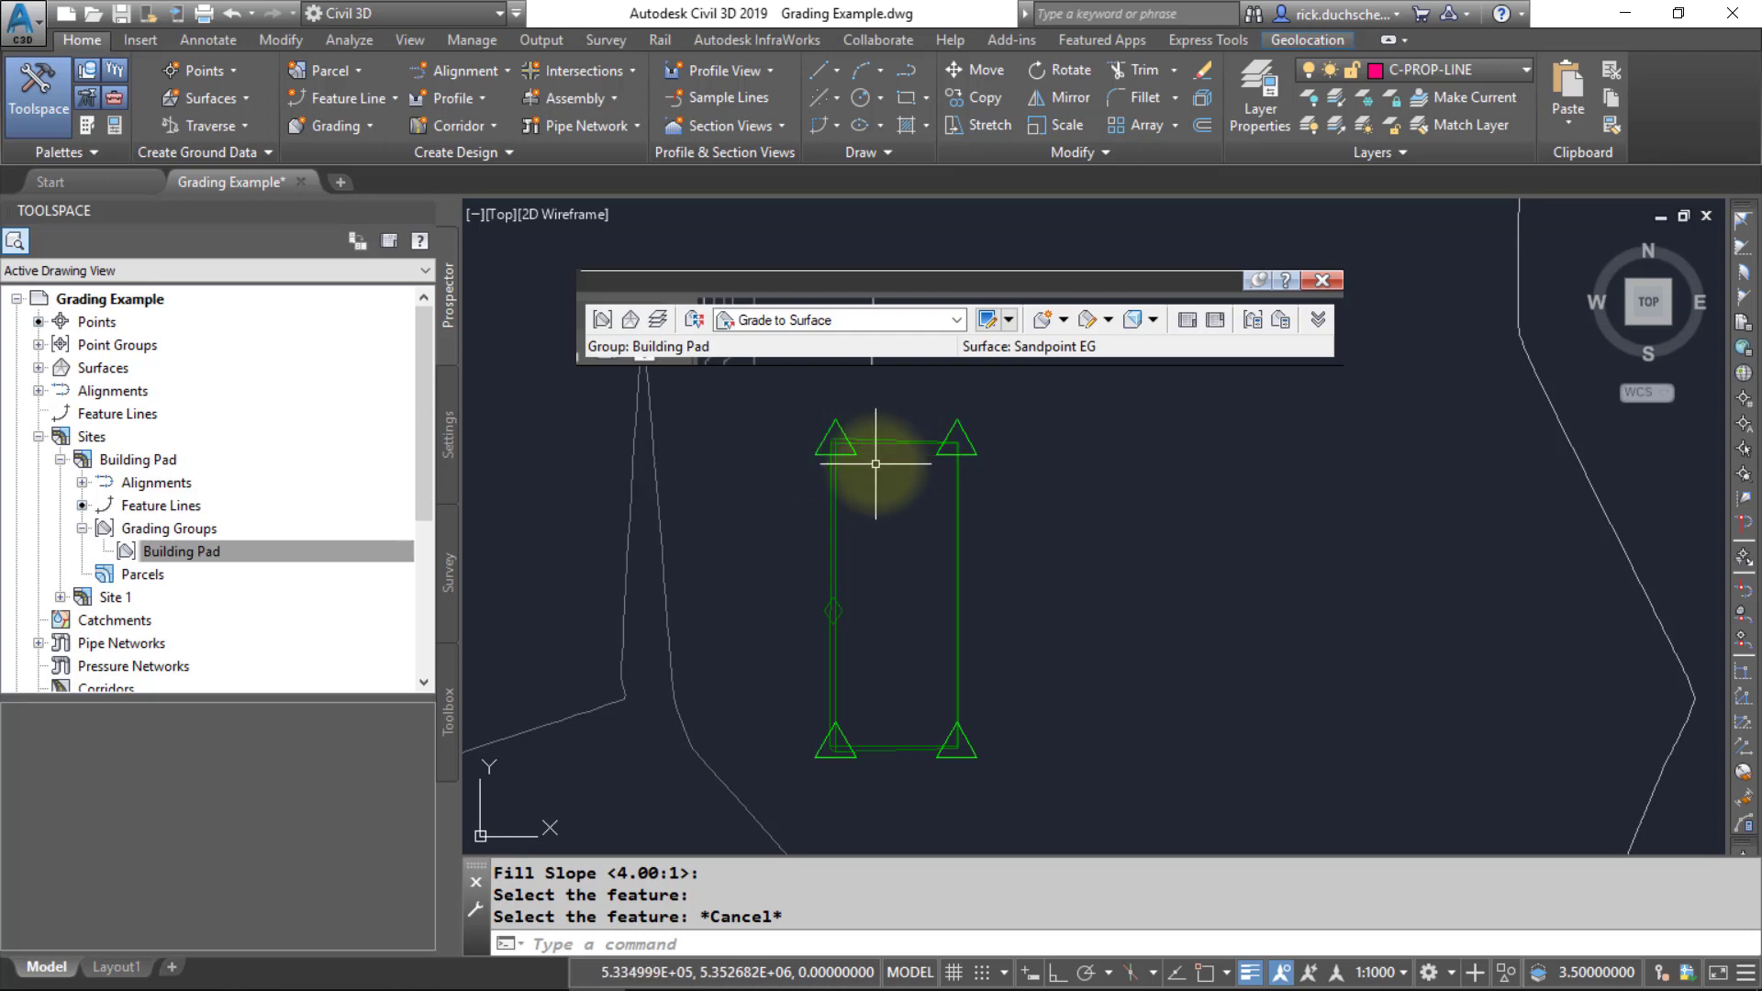
scroll(883, 467, "down", 6)
type("RE")
key("Return")
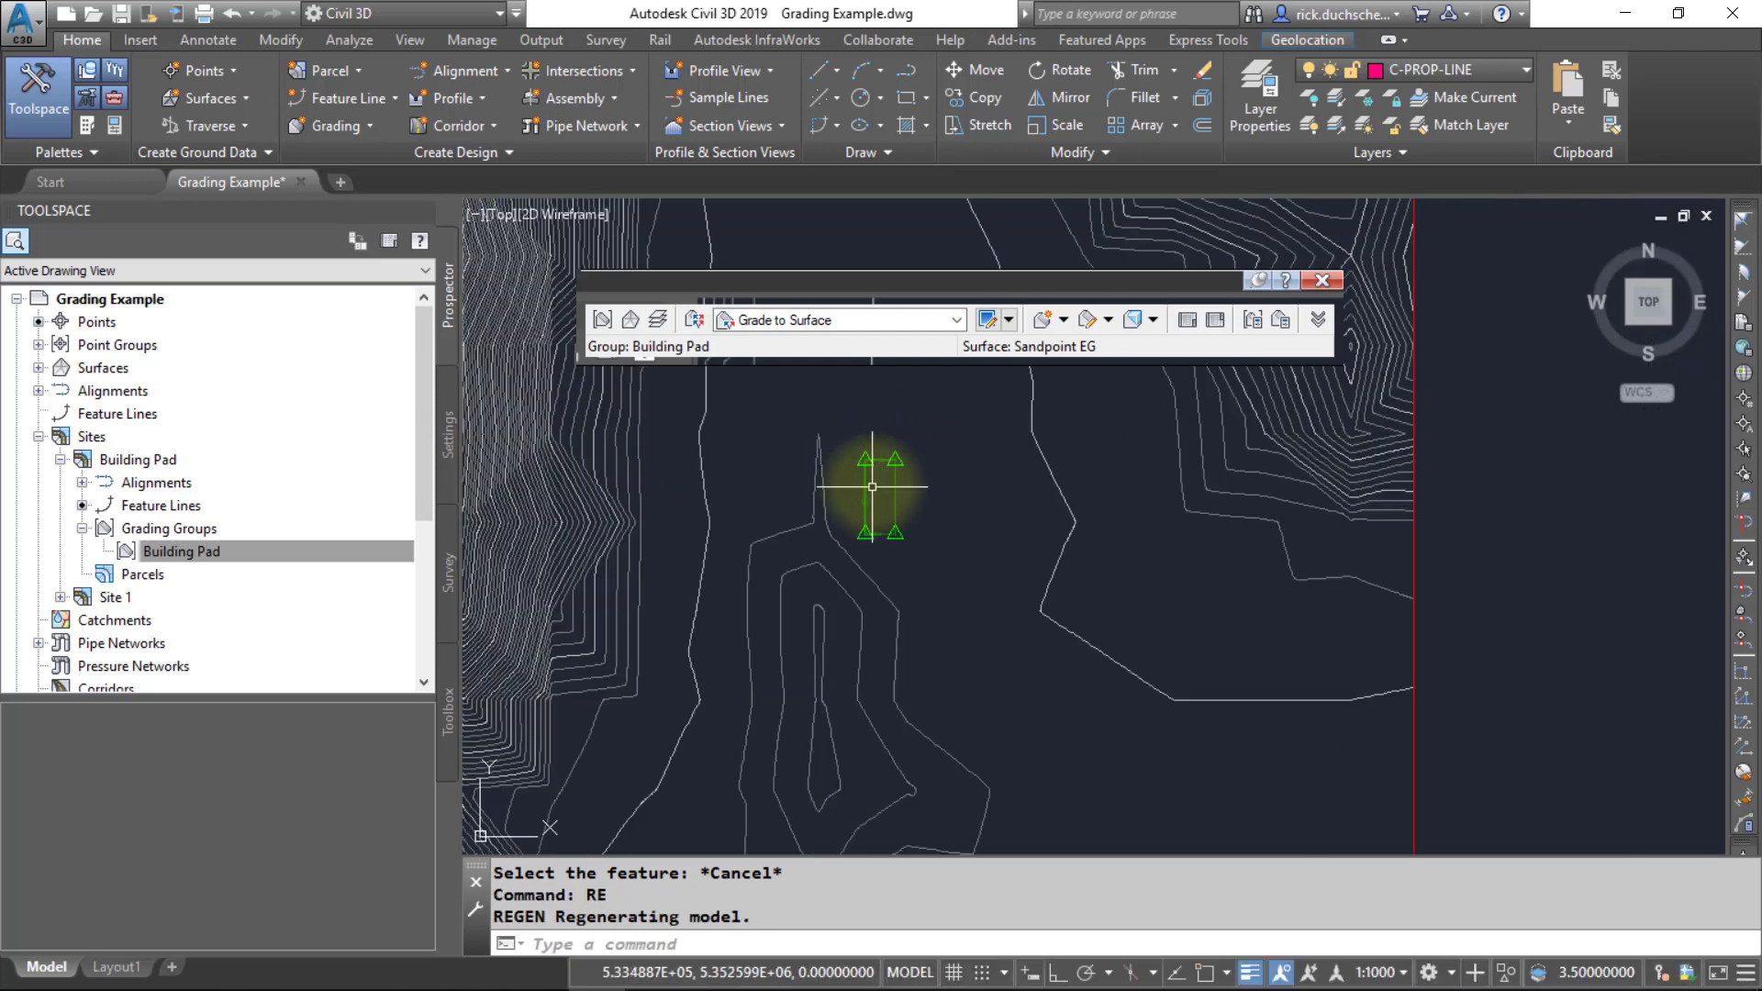
scroll(872, 470, "up", 8)
type("re")
key("Return")
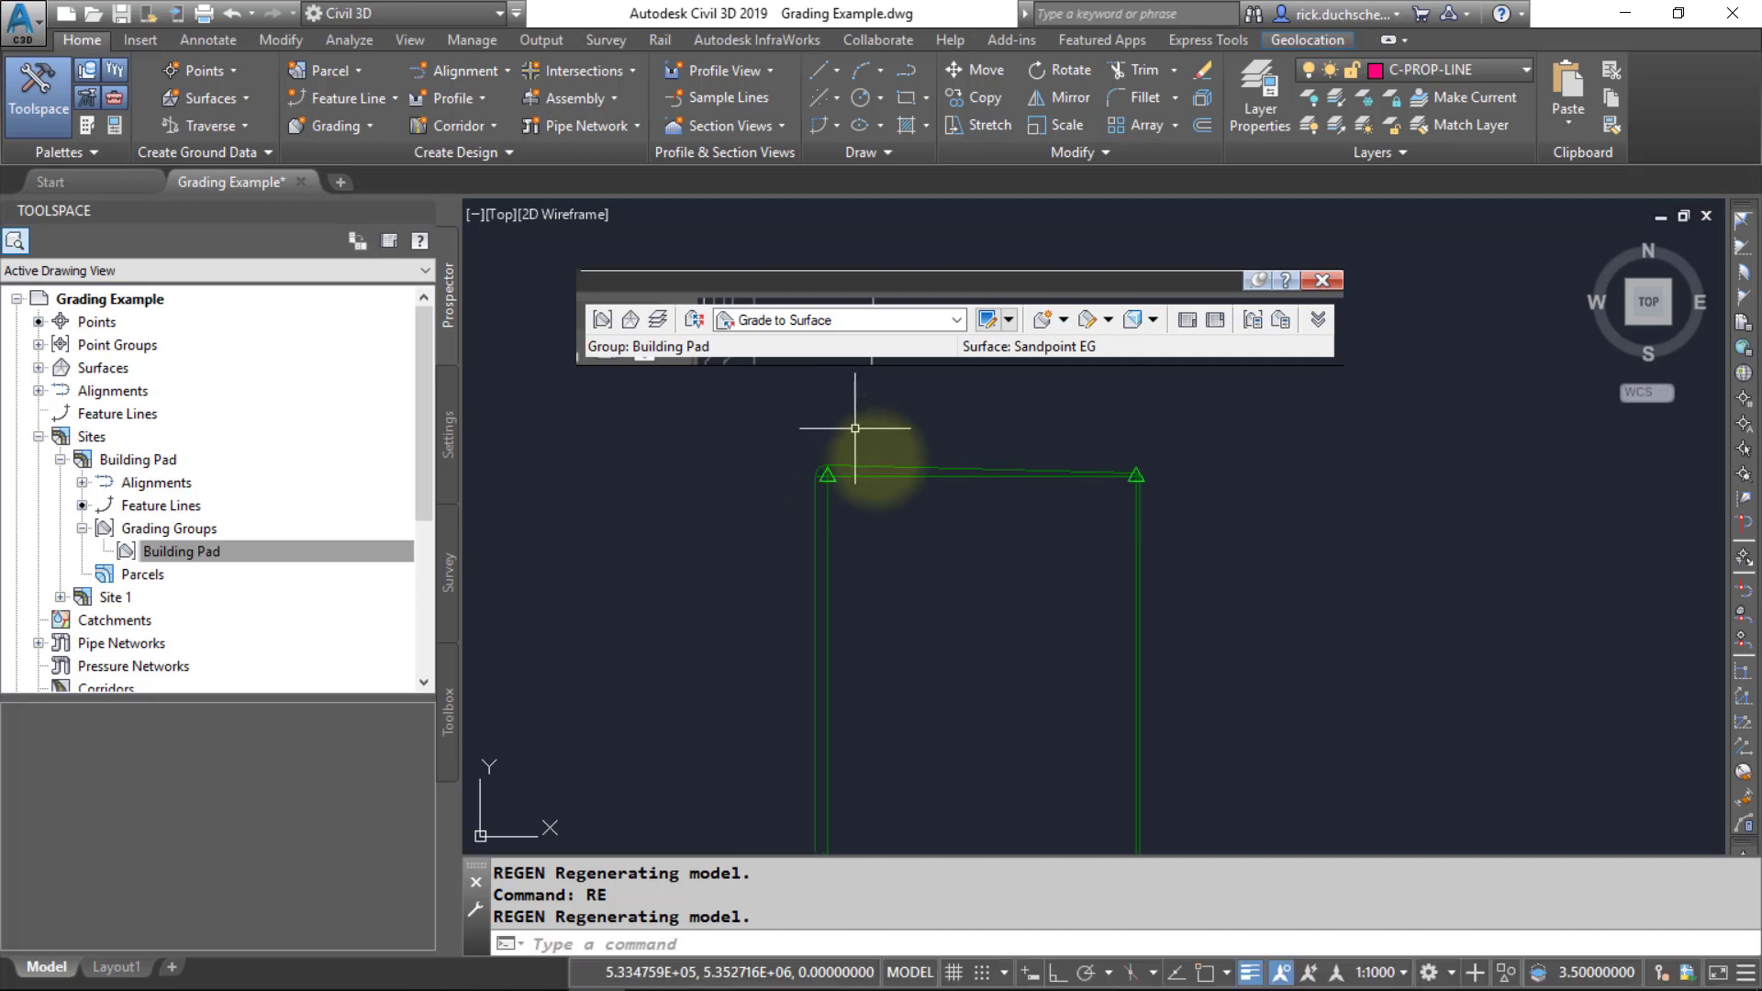
- Zoom in on the pad edge and select the new Building Pad grading
middle_click_drag(857, 499, 880, 418)
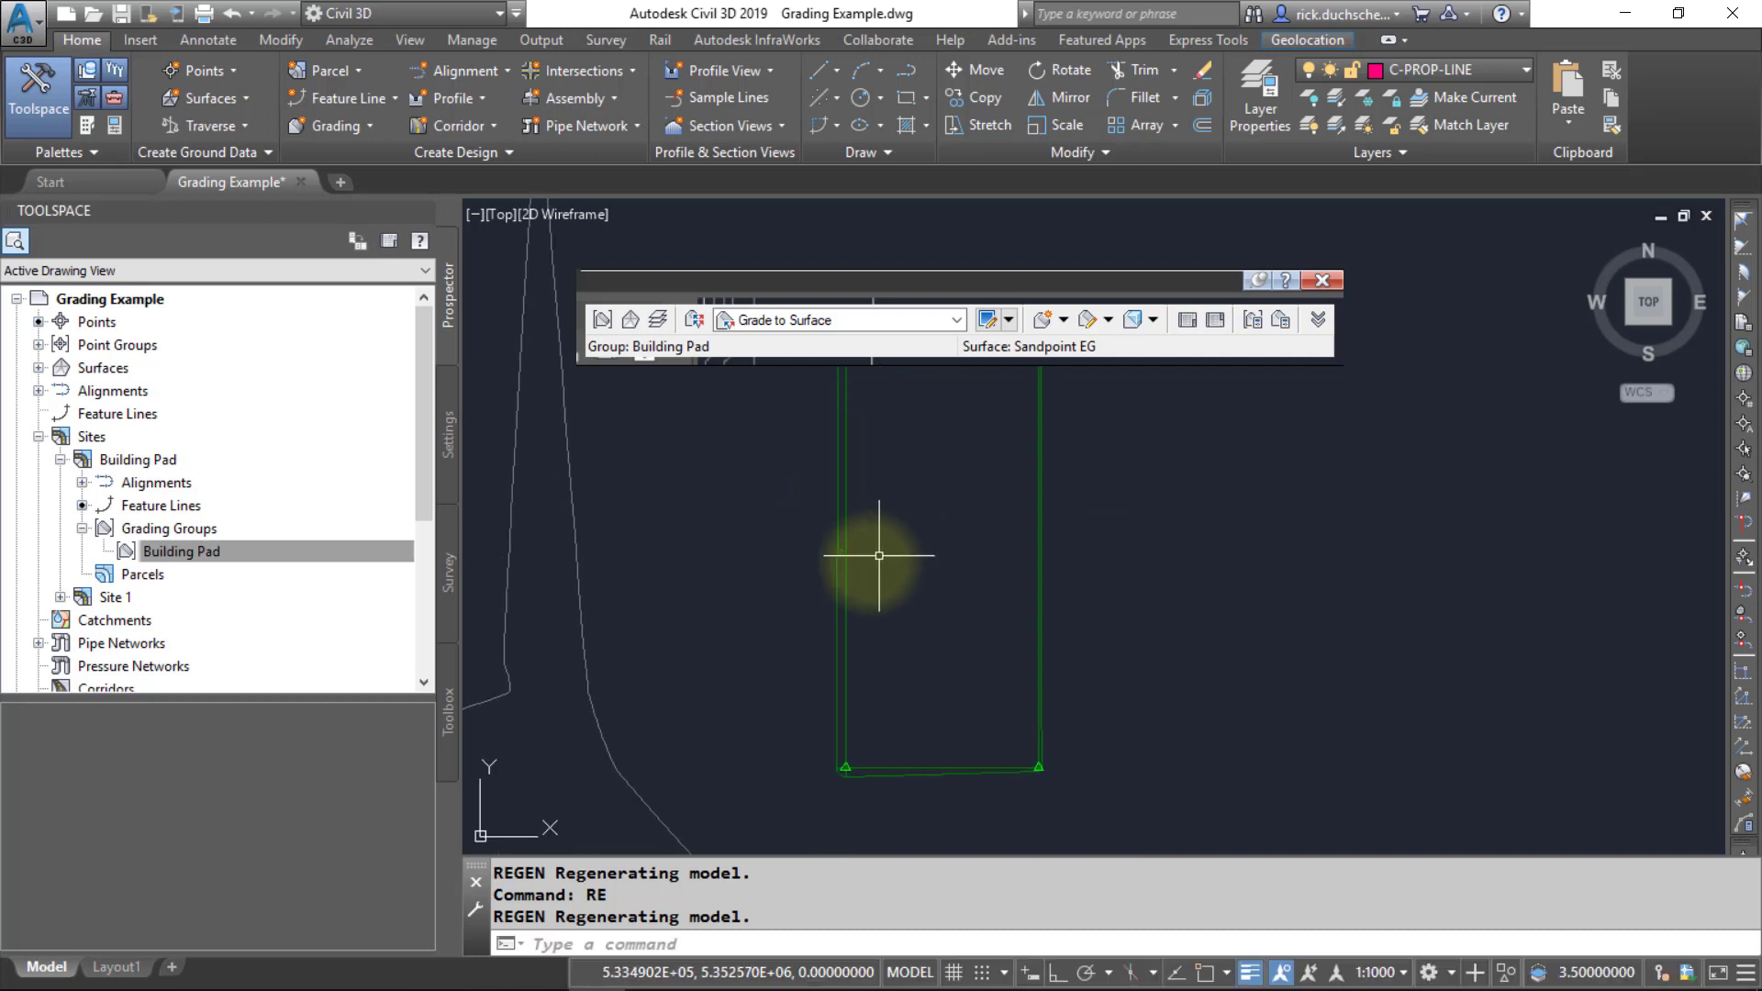
scroll(838, 570, "up", 2)
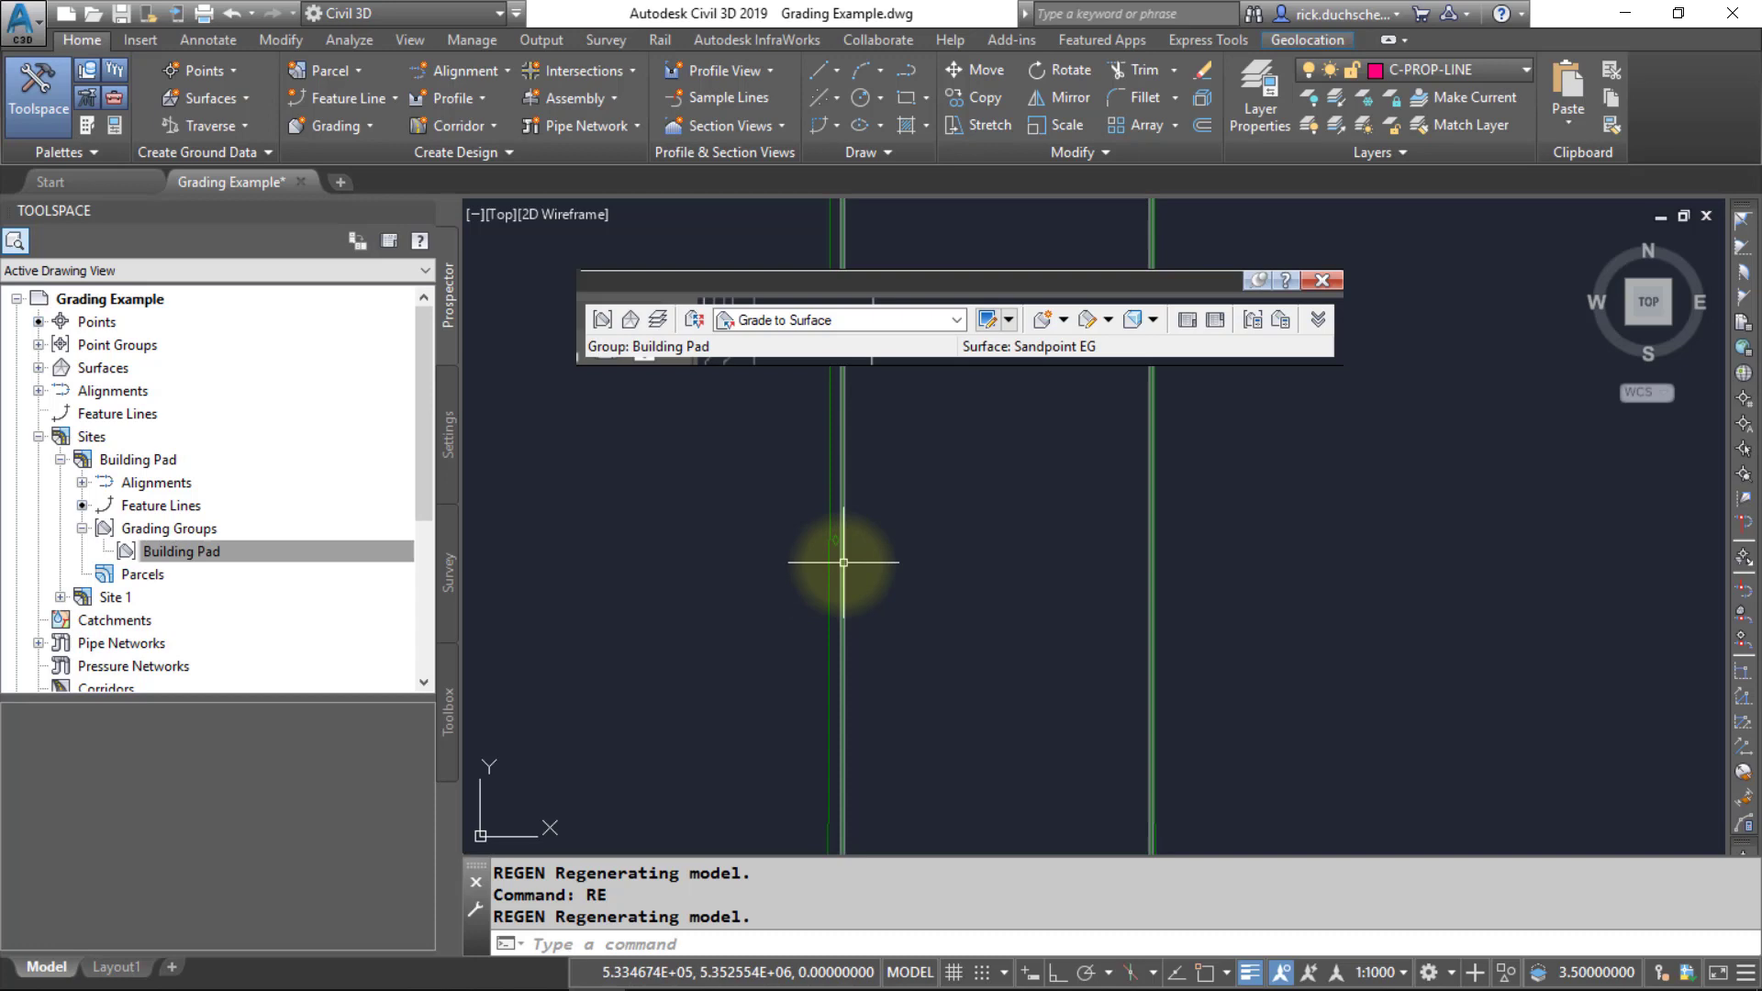
scroll(838, 562, "up", 6)
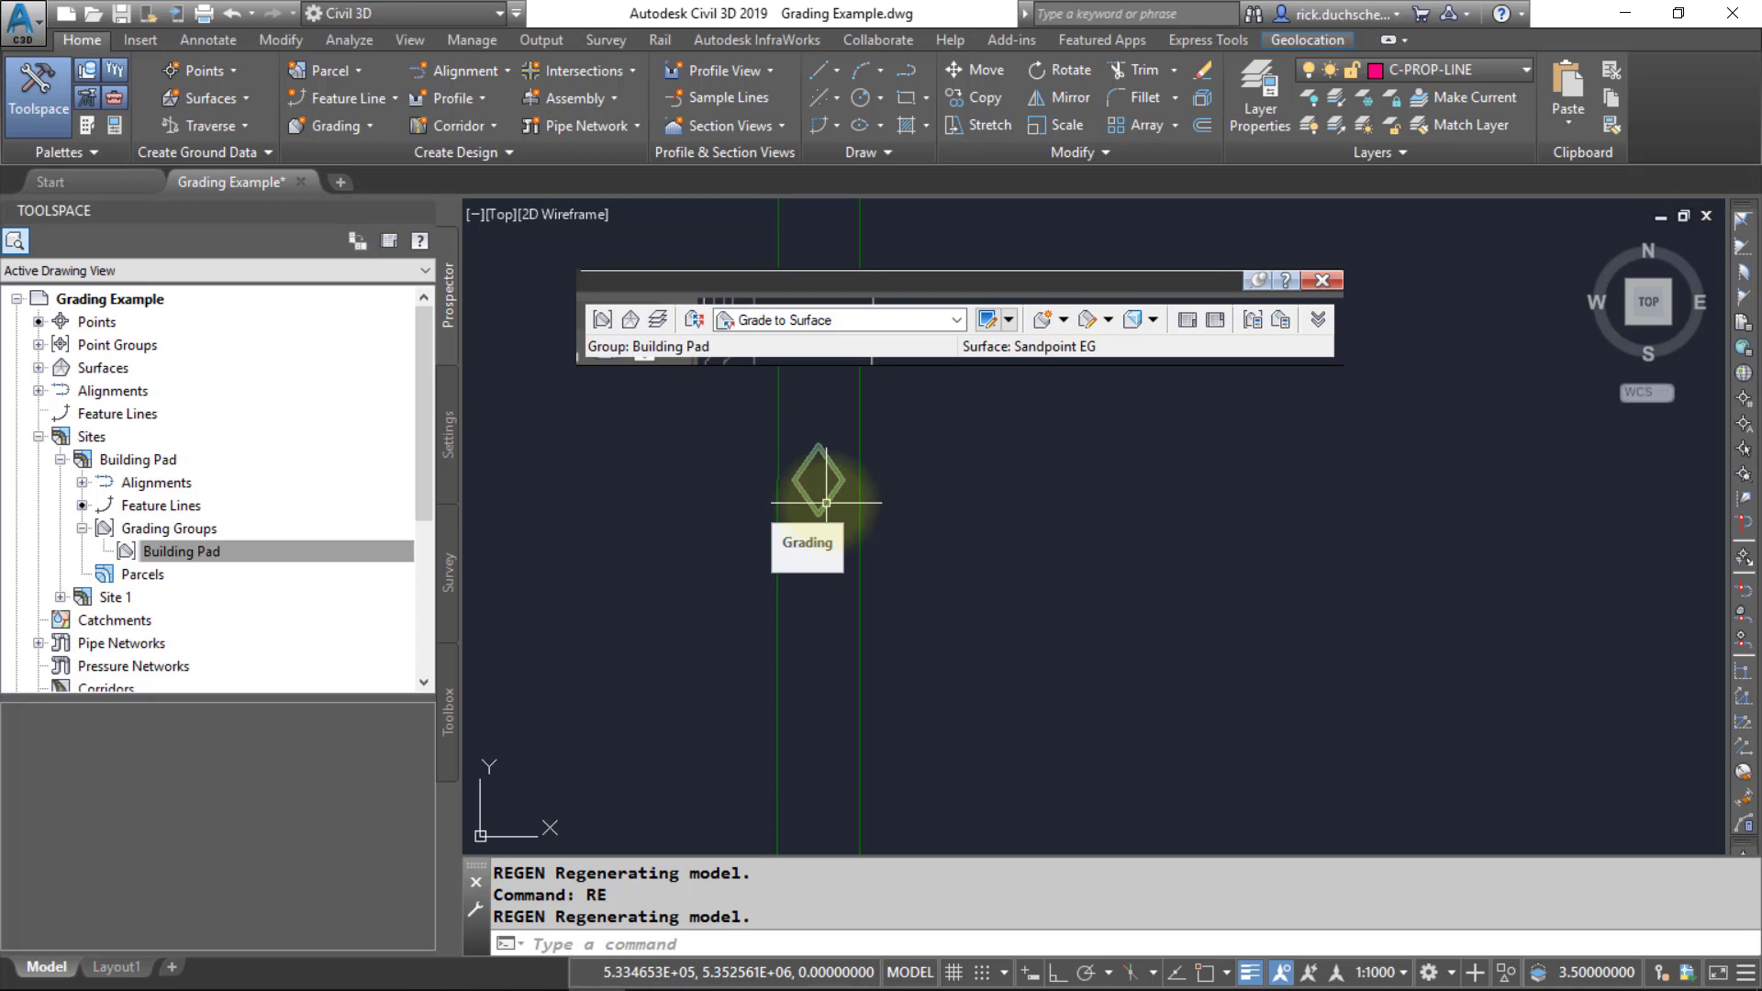
left_click(826, 502)
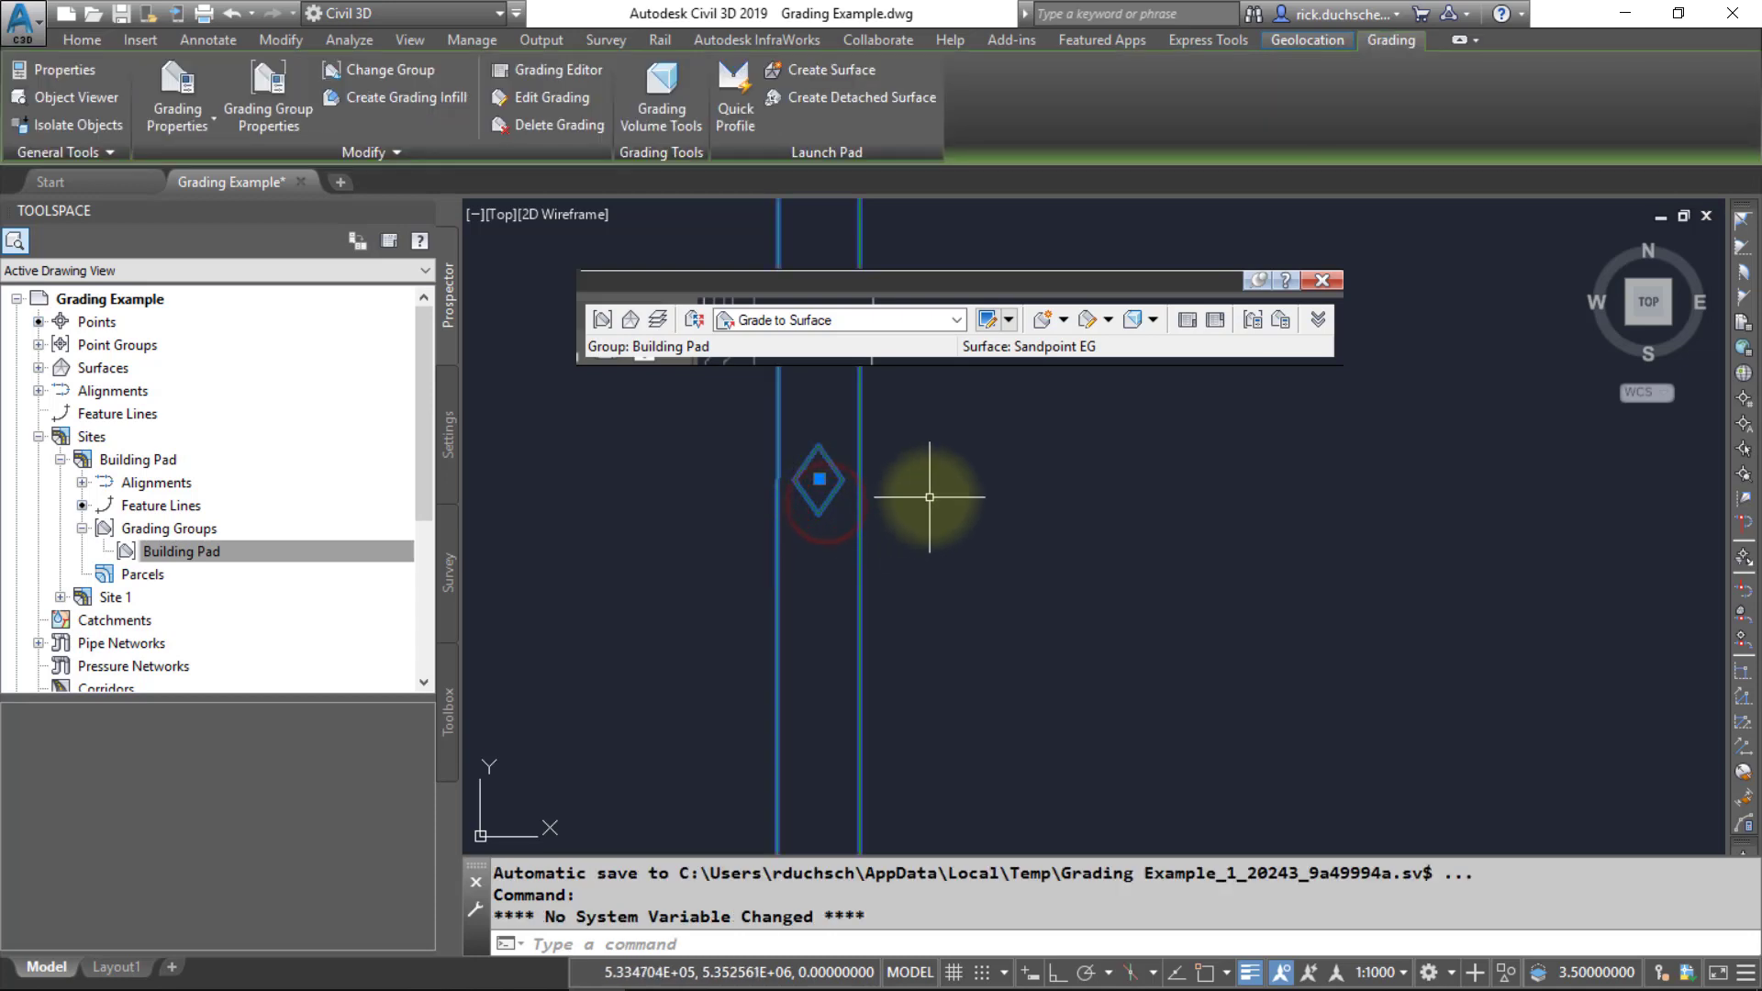
scroll(929, 505, "down", 10)
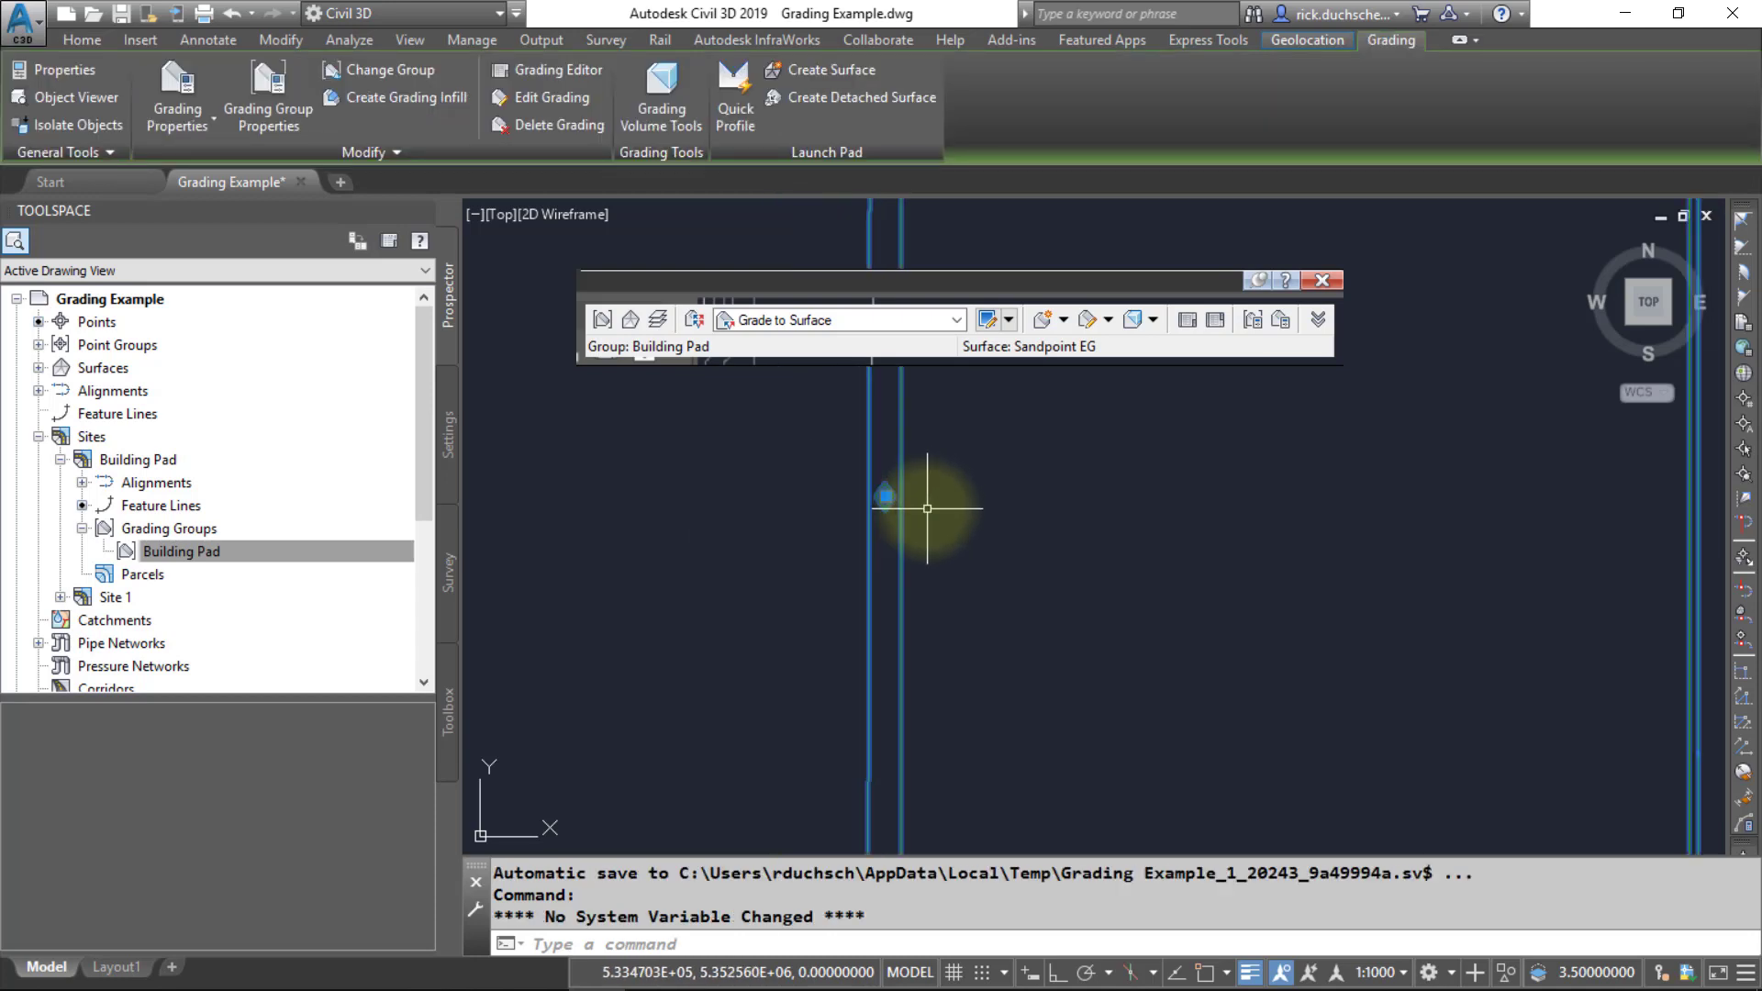
right_click(933, 514)
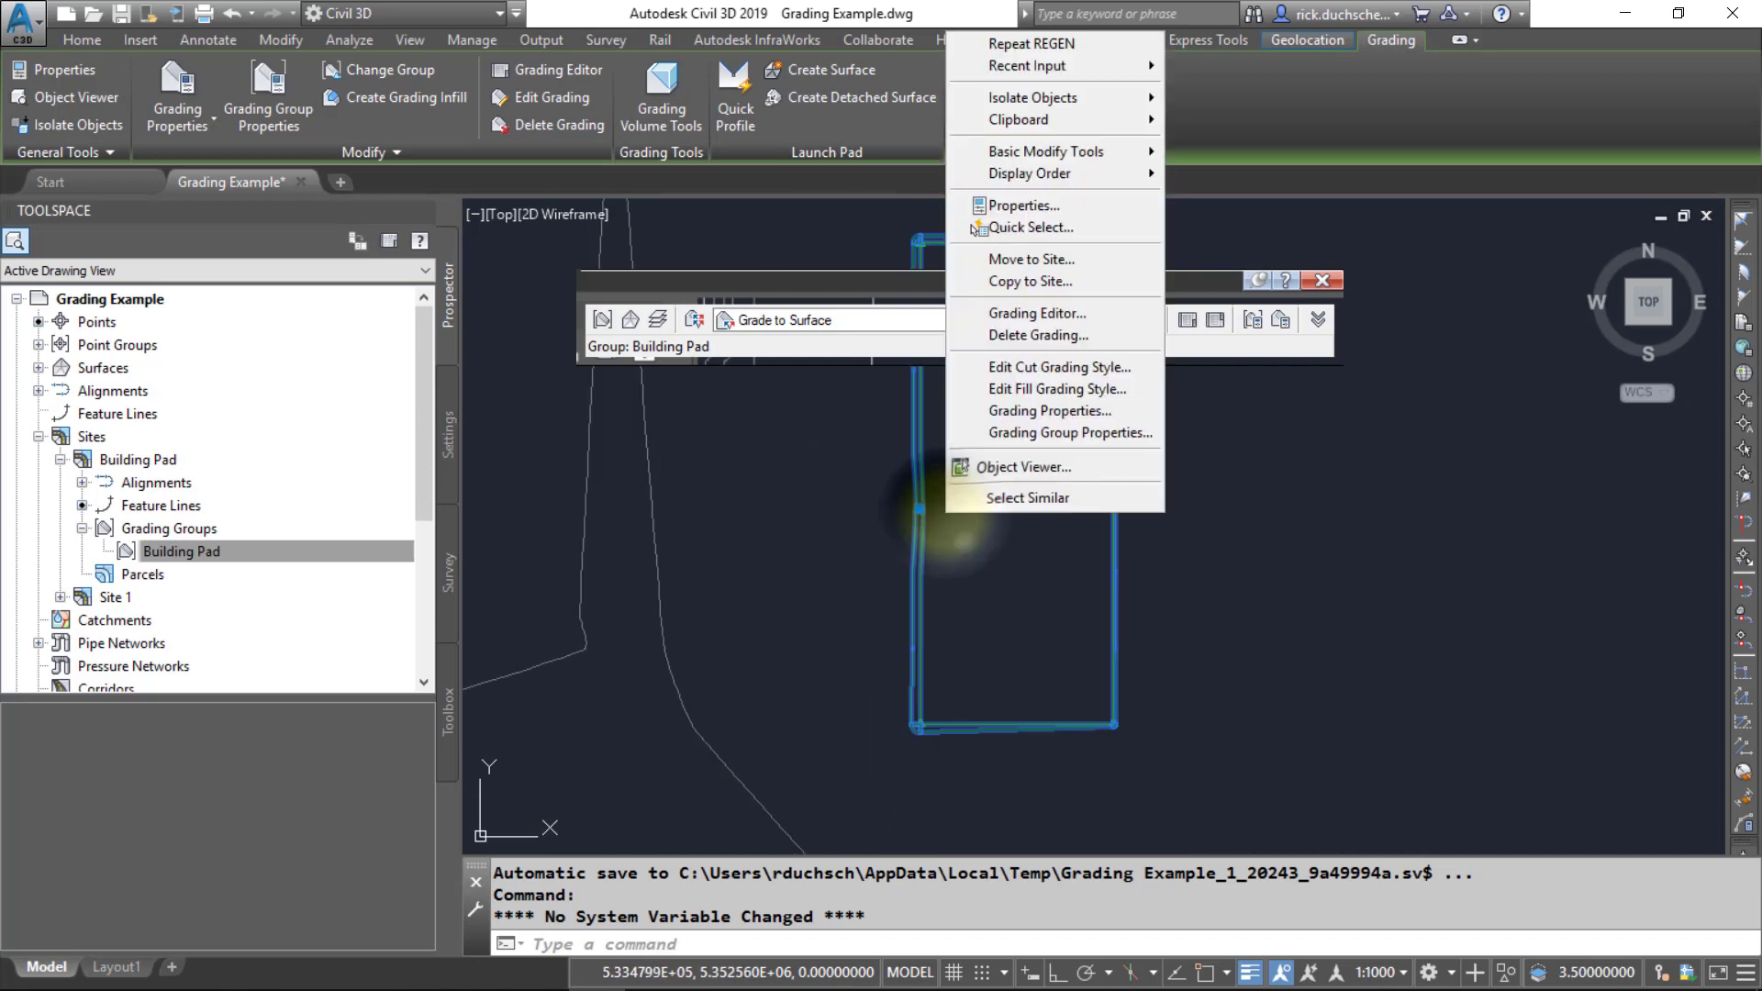
left_click(1049, 319)
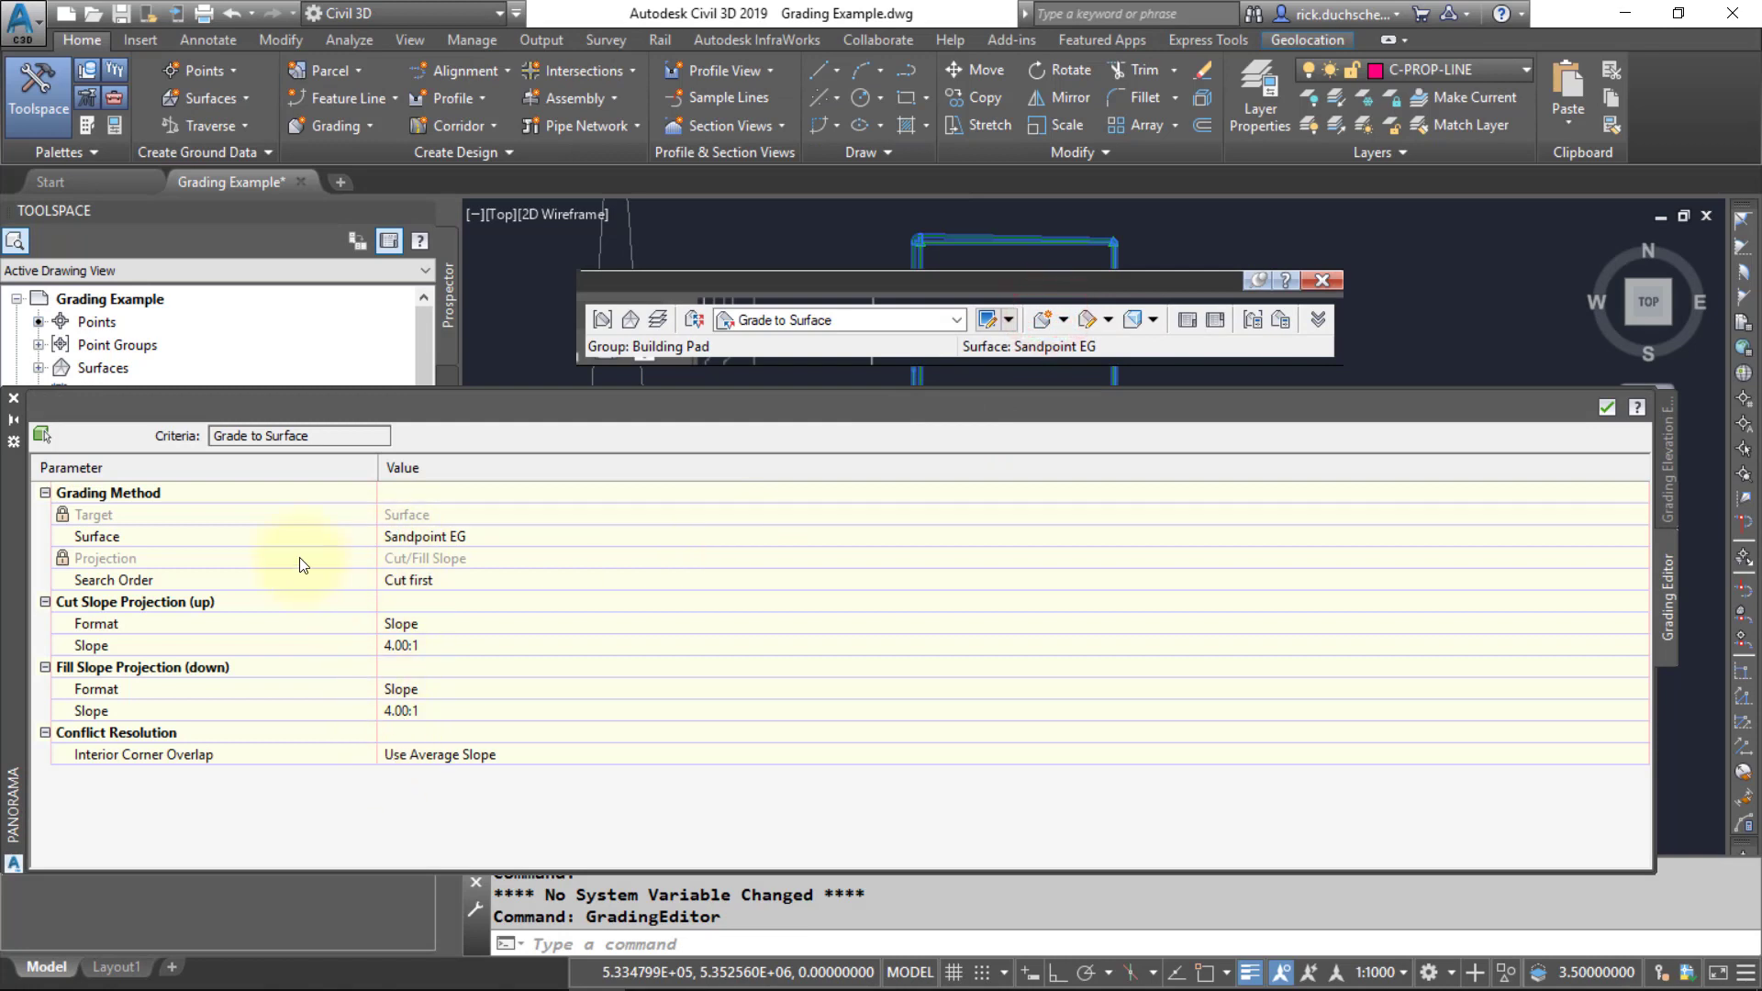
left_click(13, 398)
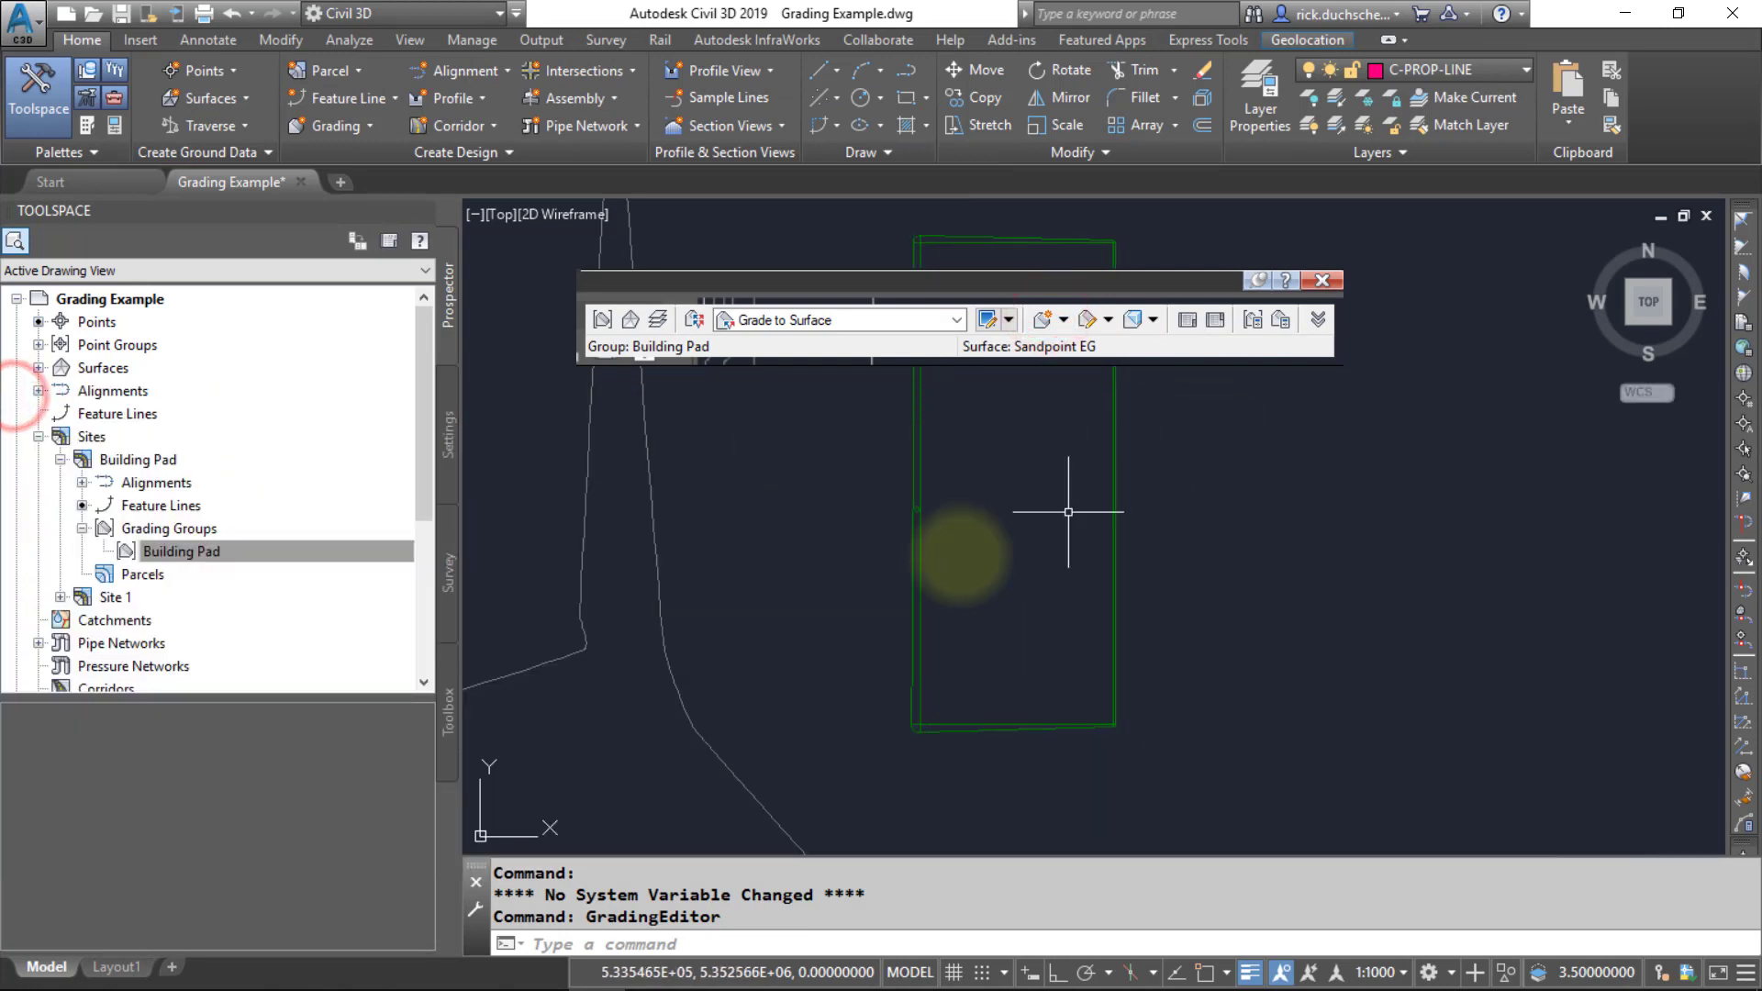
left_click(917, 506)
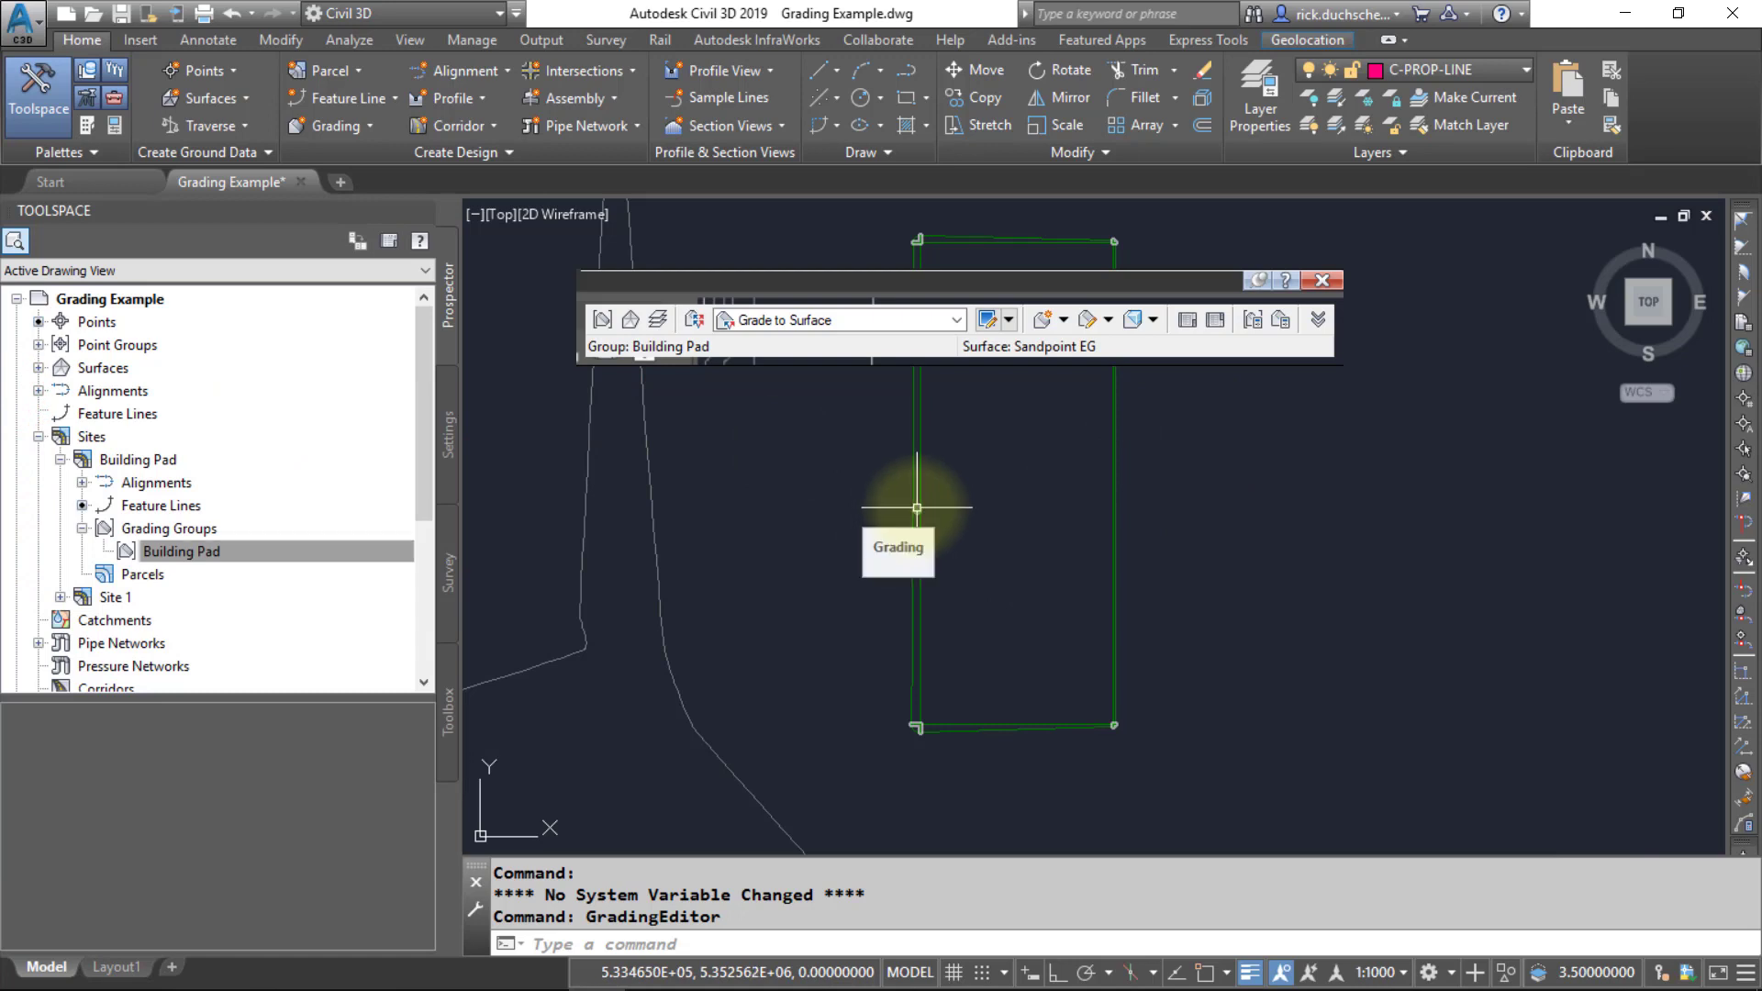
left_click(917, 507)
right_click(961, 492)
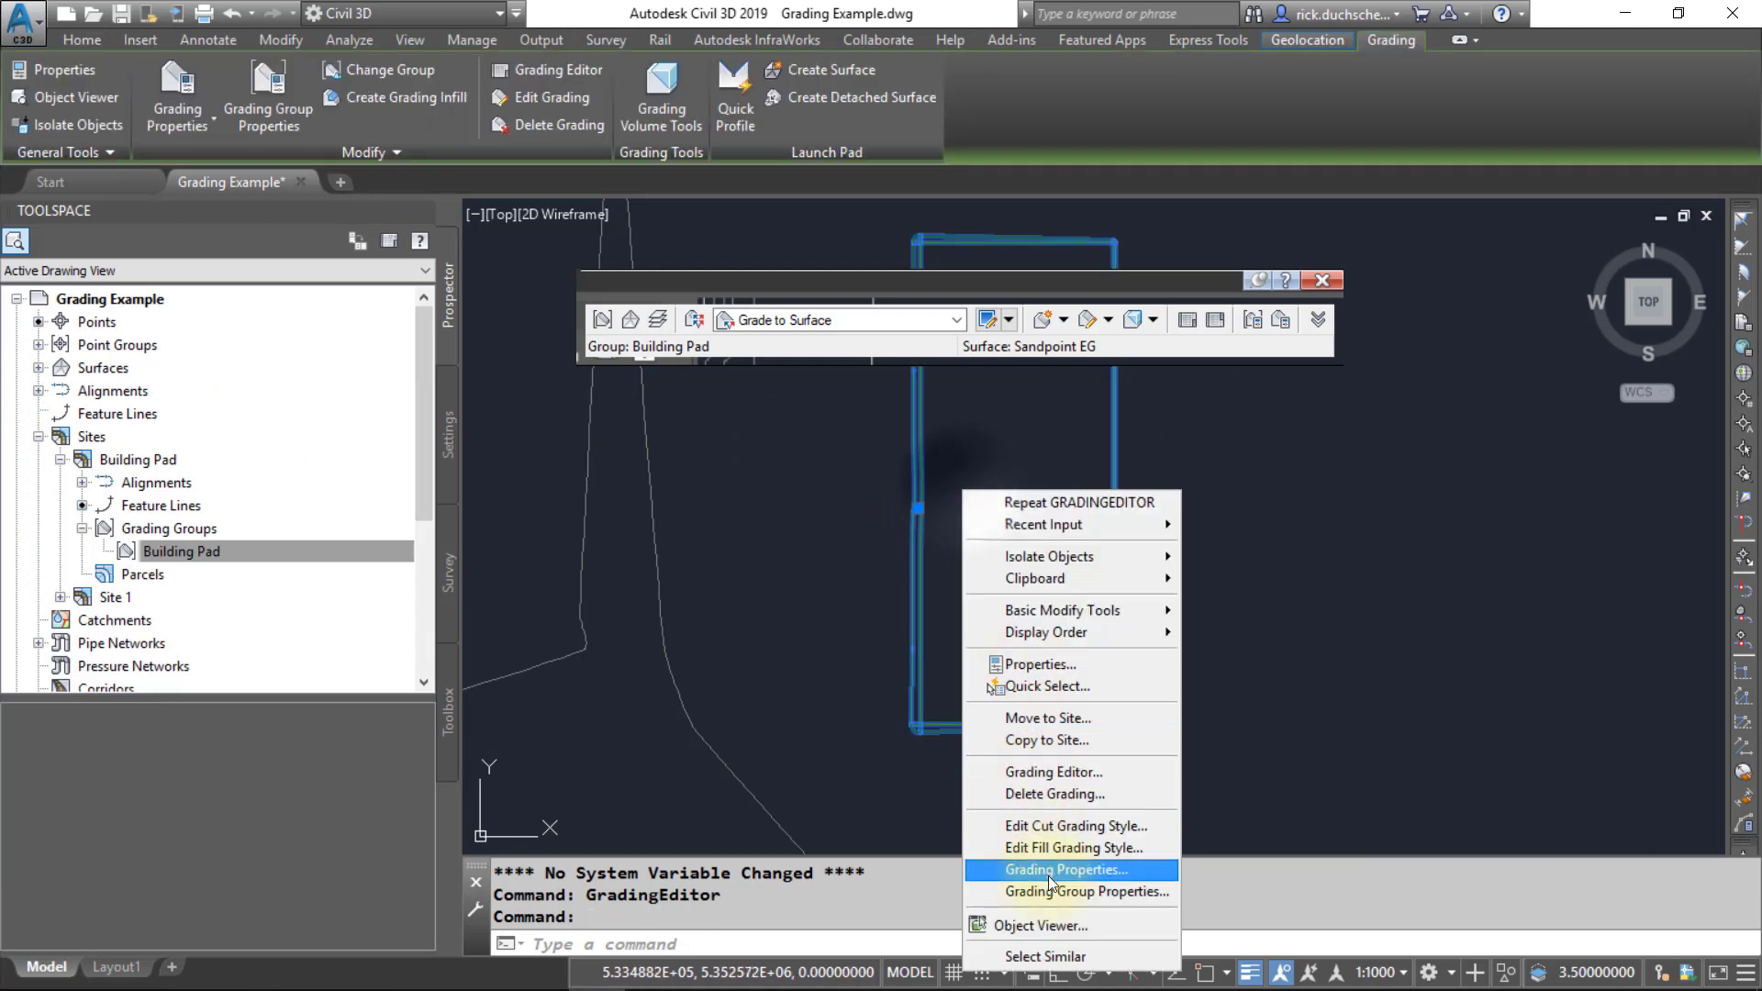
left_click(1051, 925)
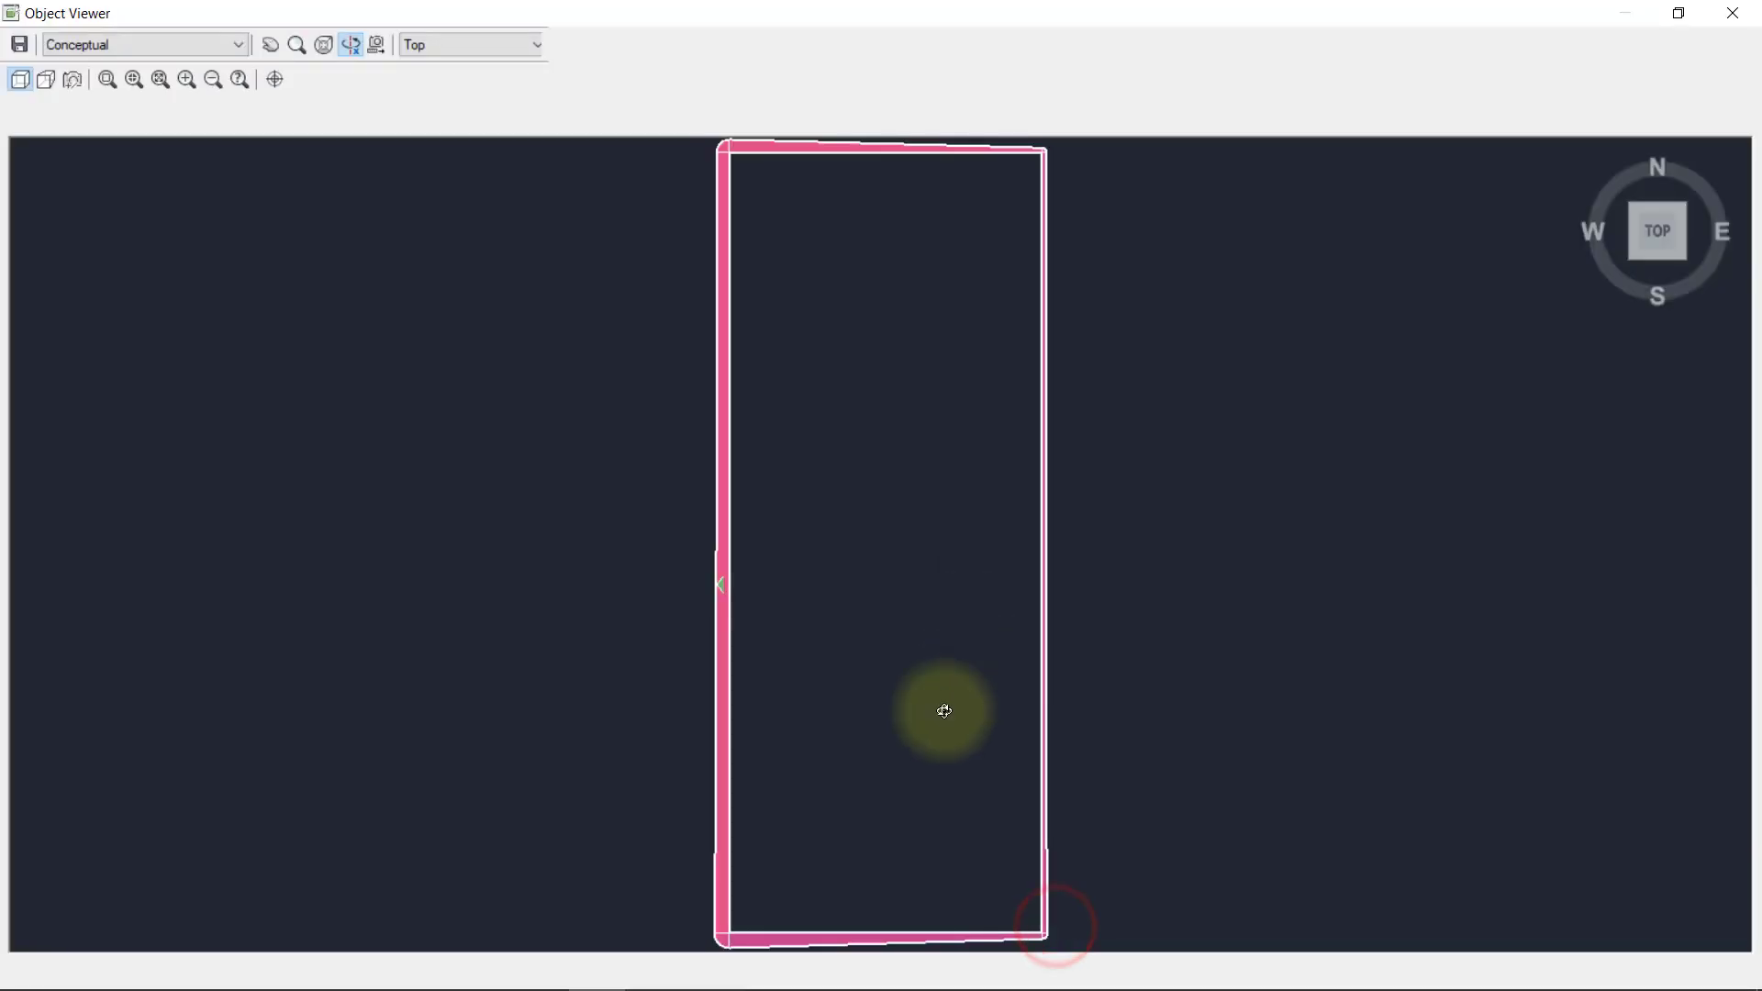
left_click_drag(944, 711, 826, 635)
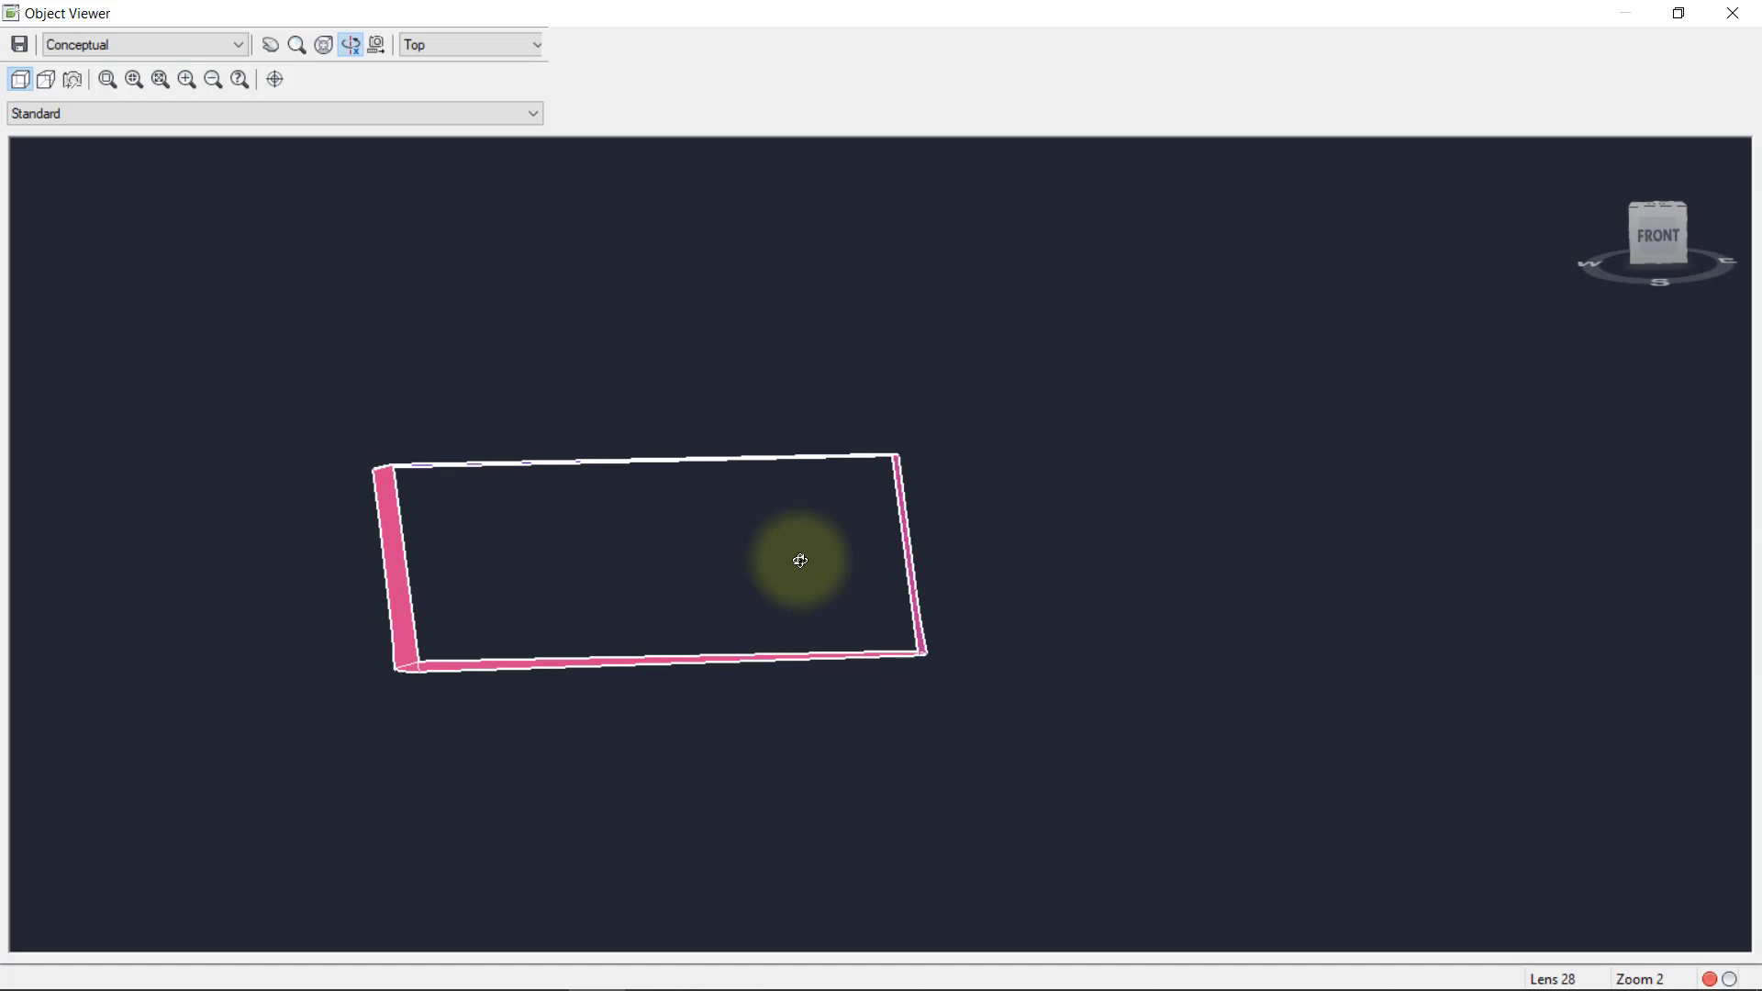
key("Escape")
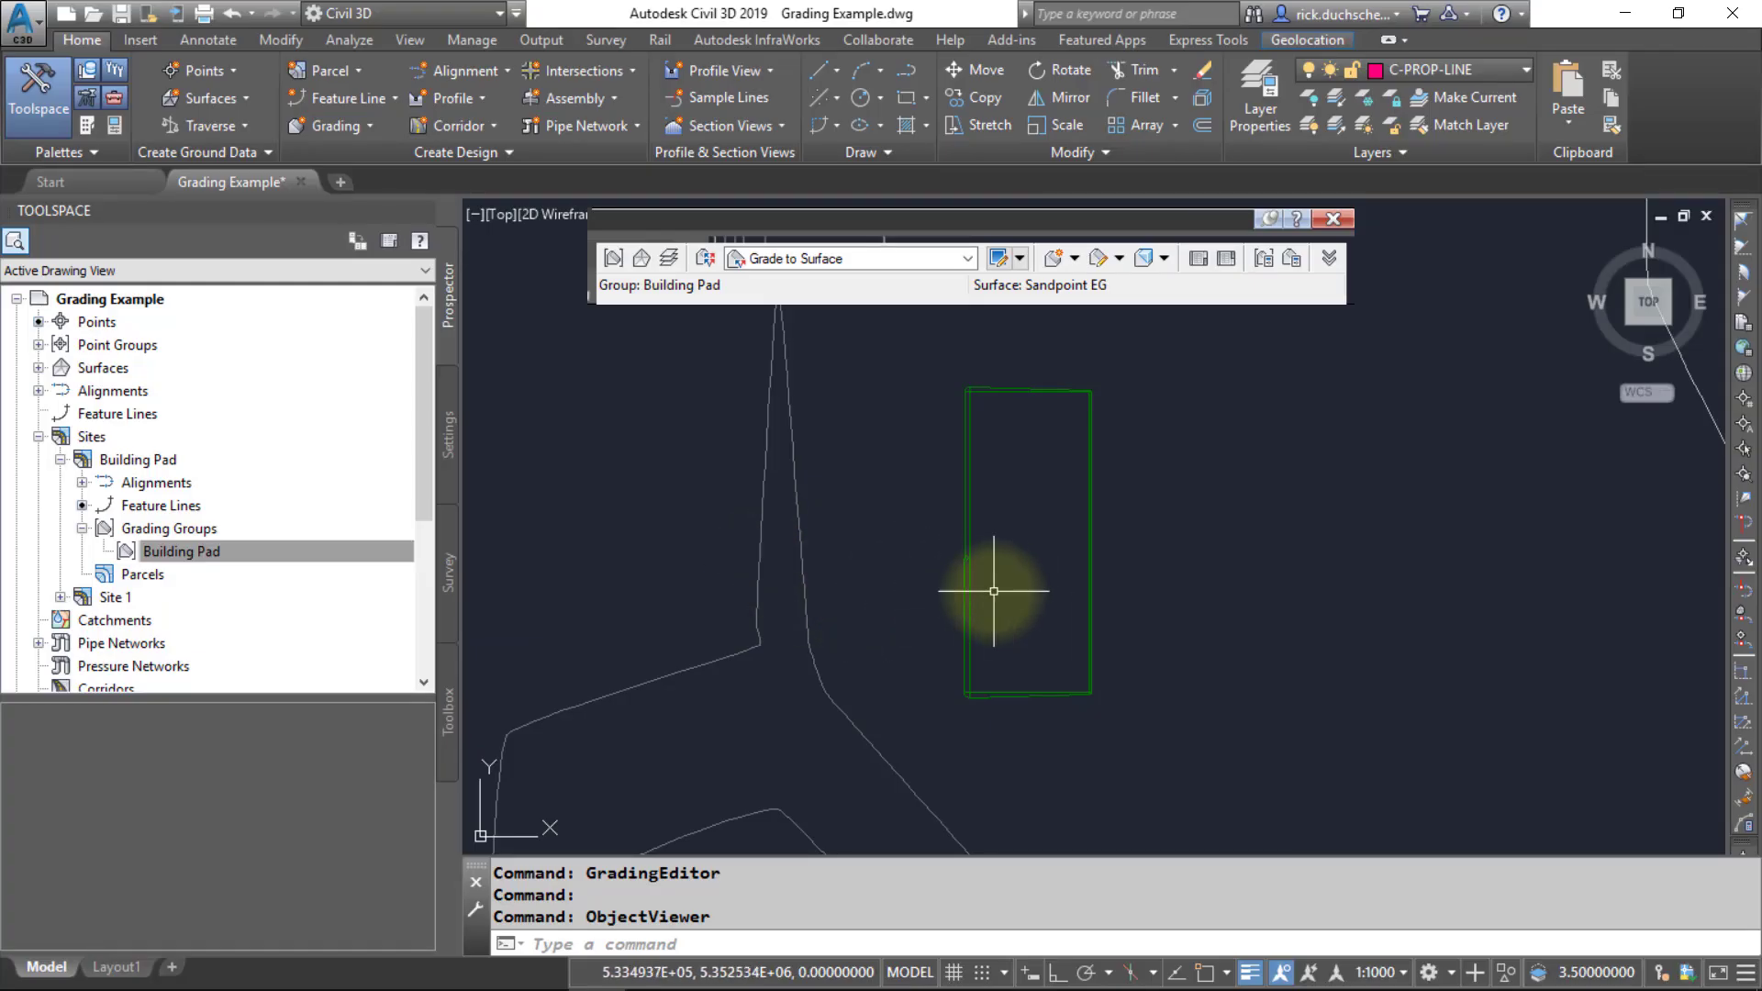
- Change the active grading criteria from Grade to Surface to Grade to Relative Elevation
mouse_move(1011, 592)
middle_mouse_down()
mouse_move(956, 578)
mouse_move(914, 632)
middle_mouse_up()
scroll(955, 559, "up", 2)
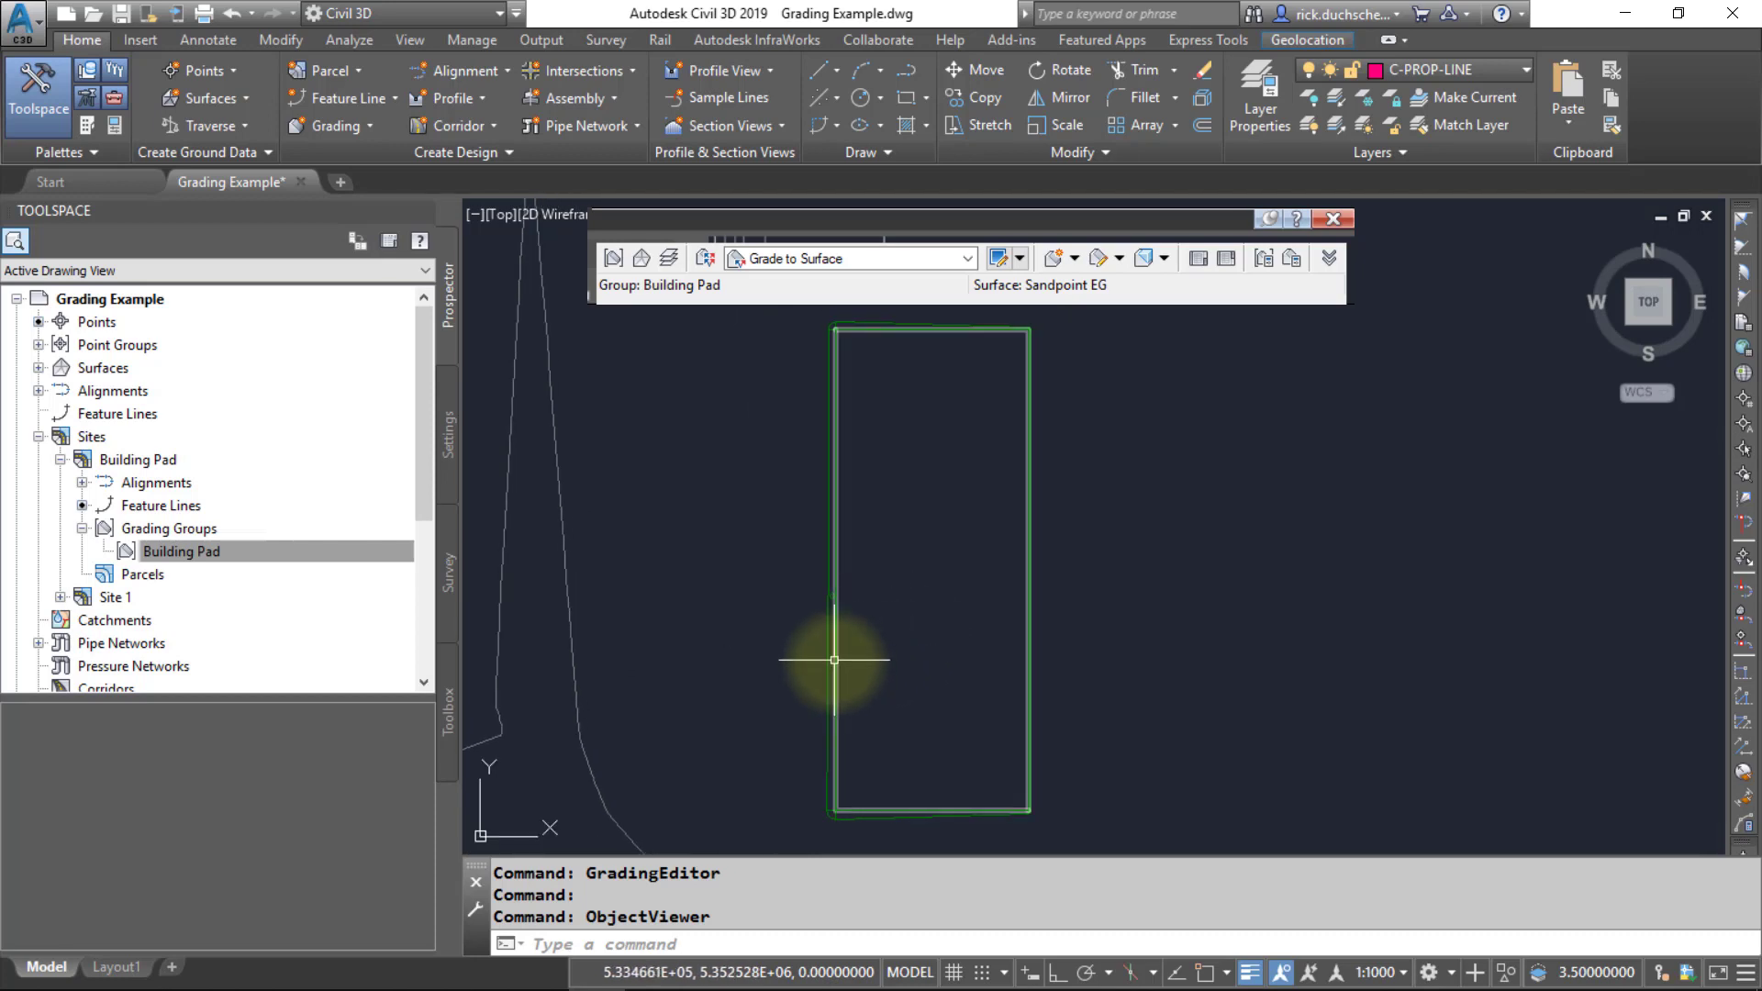
mouse_move(835, 659)
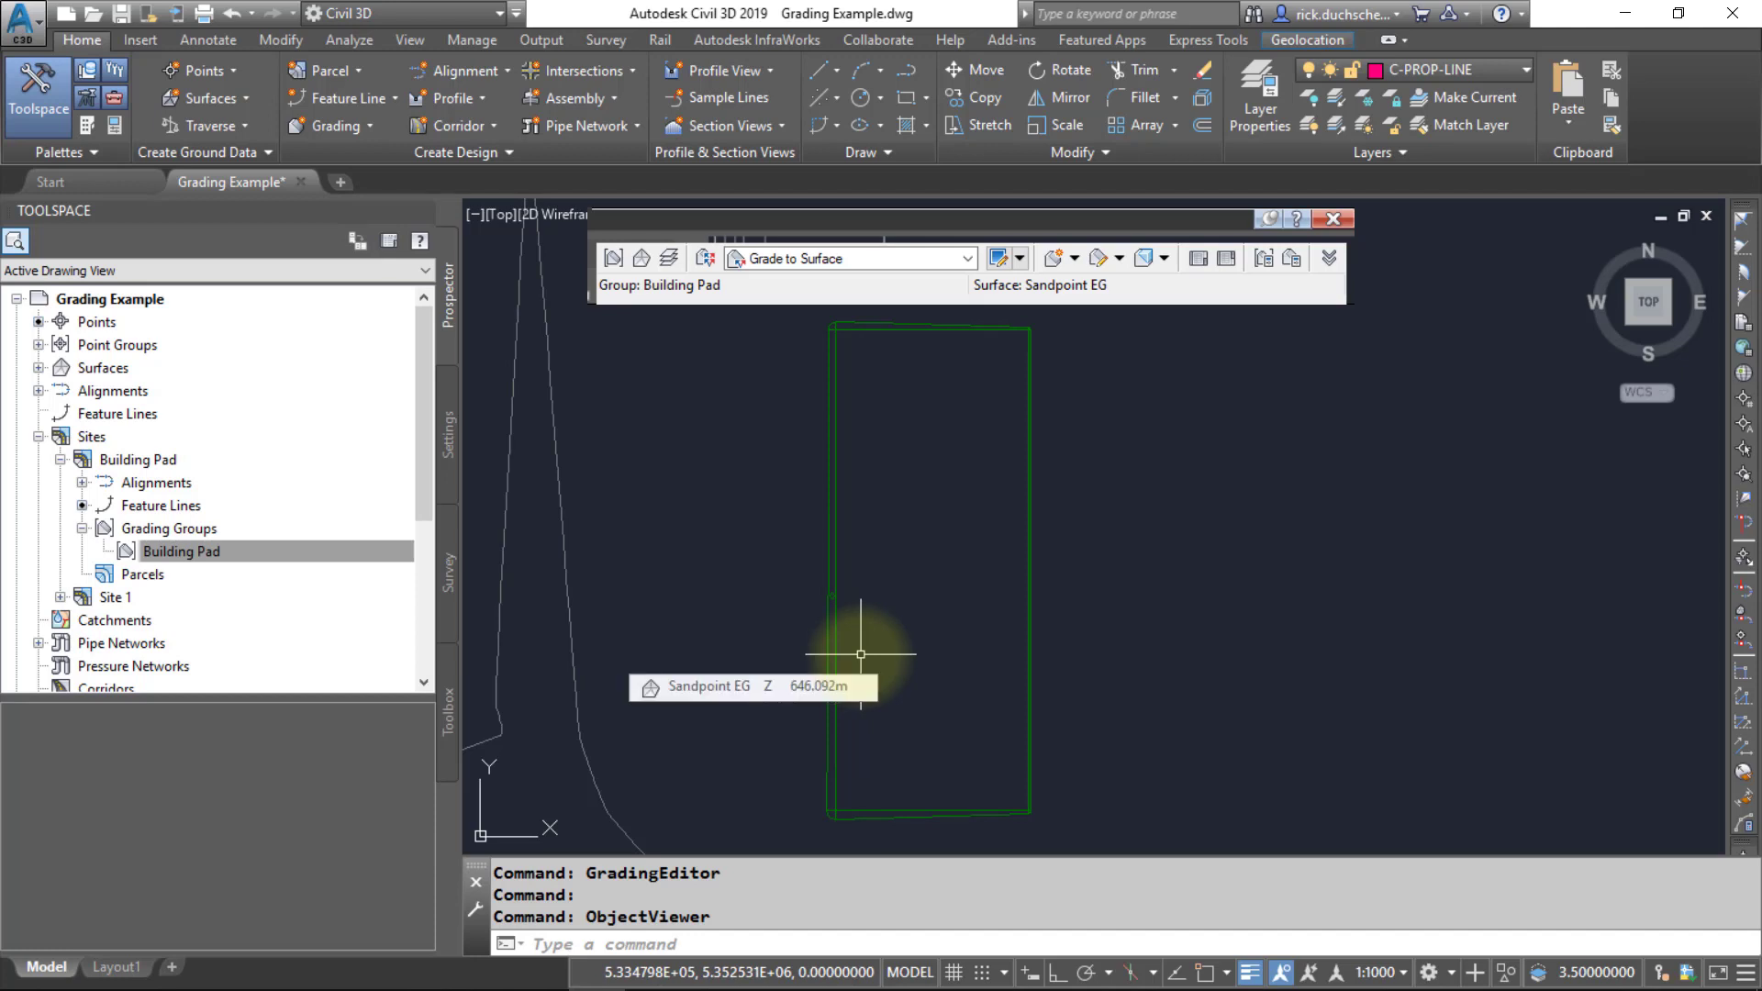
left_click(967, 260)
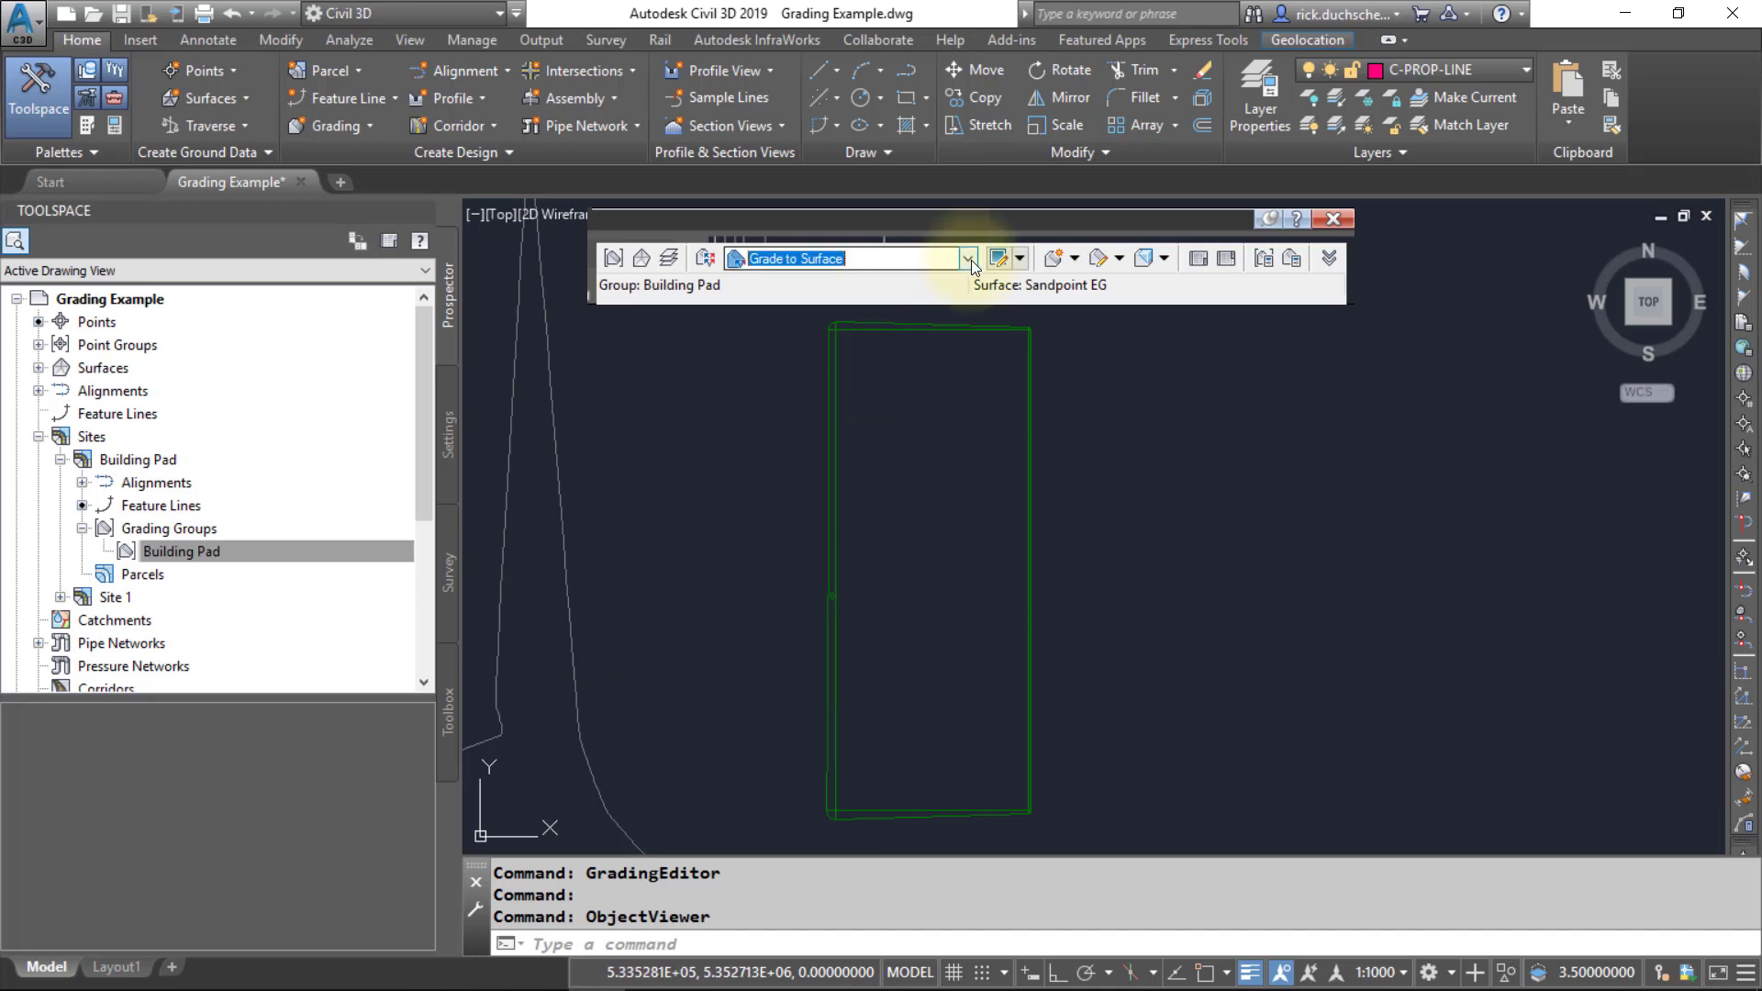
left_click(968, 259)
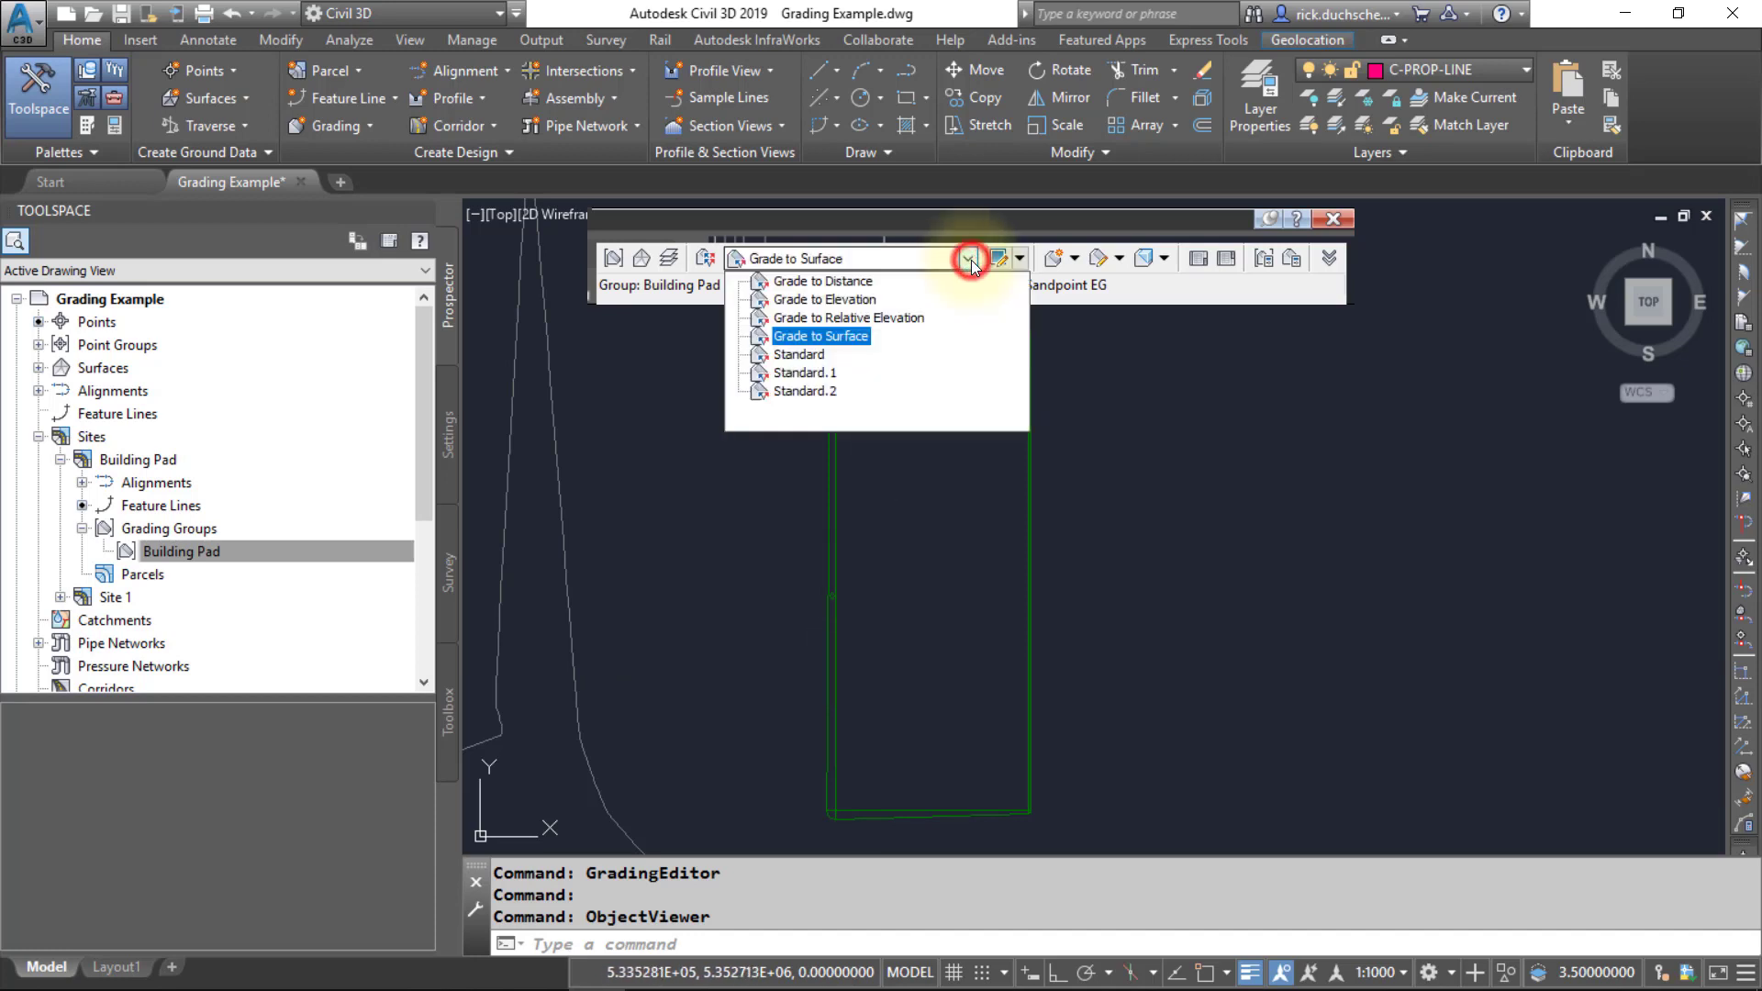
left_click(854, 319)
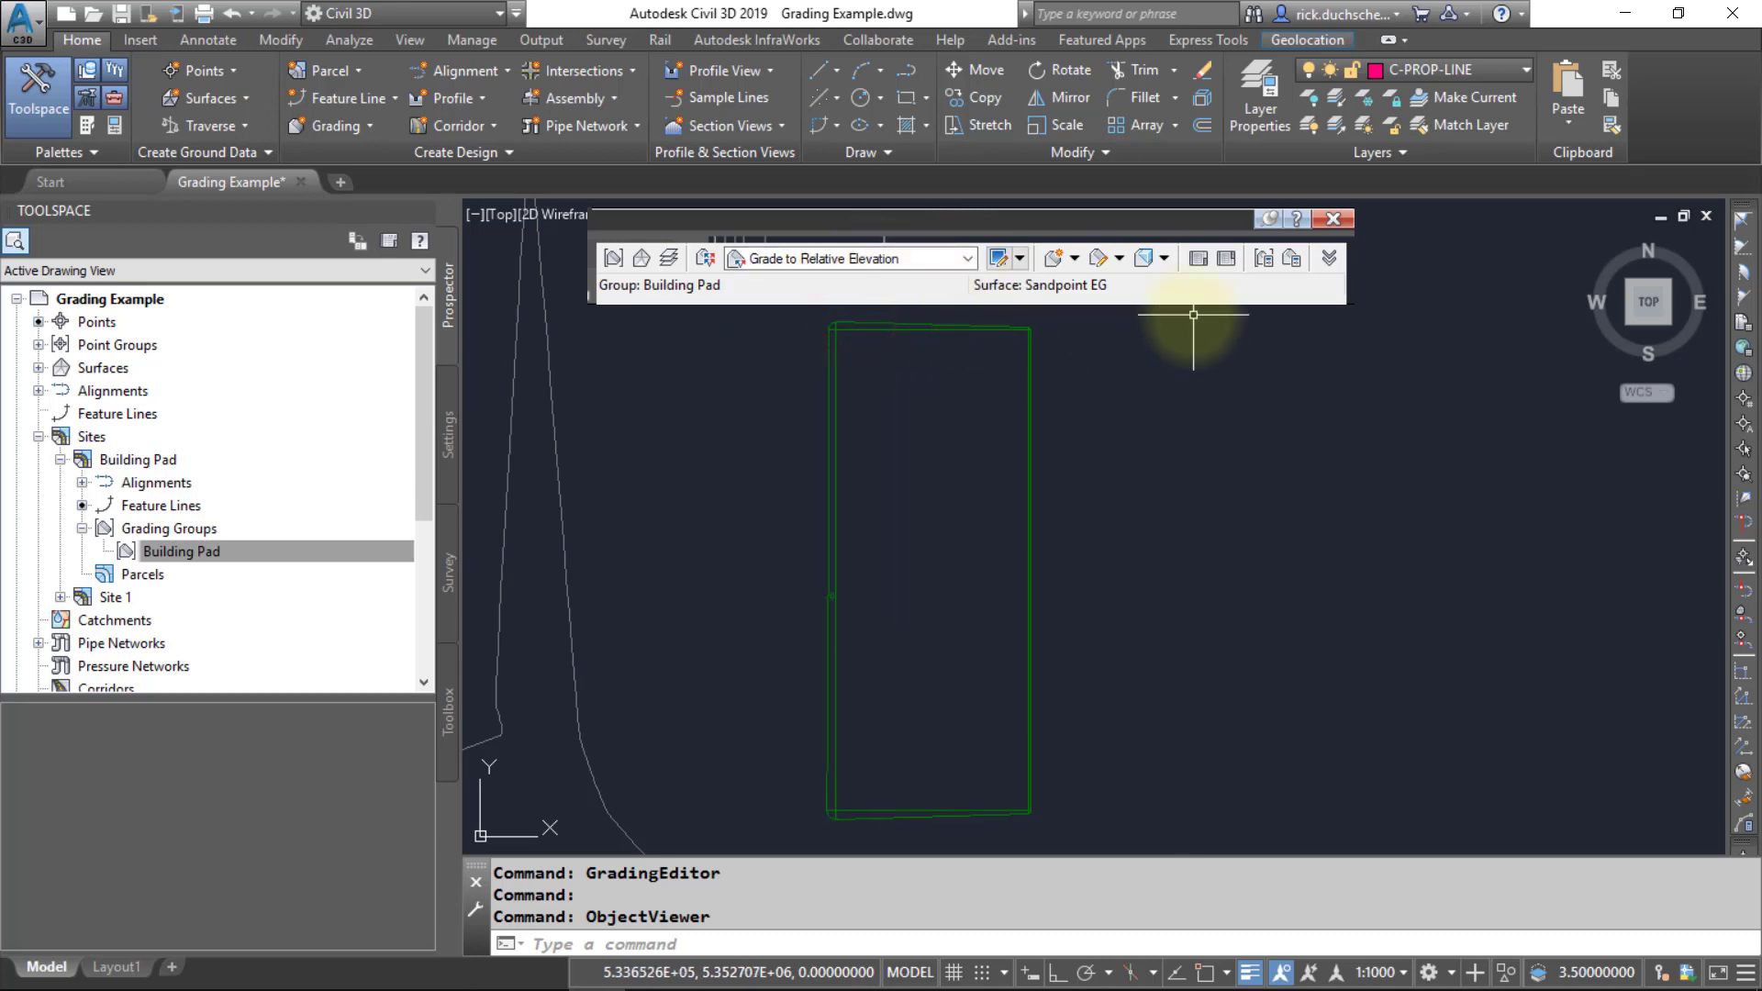
- Edit the Grade to Relative Elevation criteria to 2.000 m relative elevation and 3.00:1 slope
left_click(1331, 258)
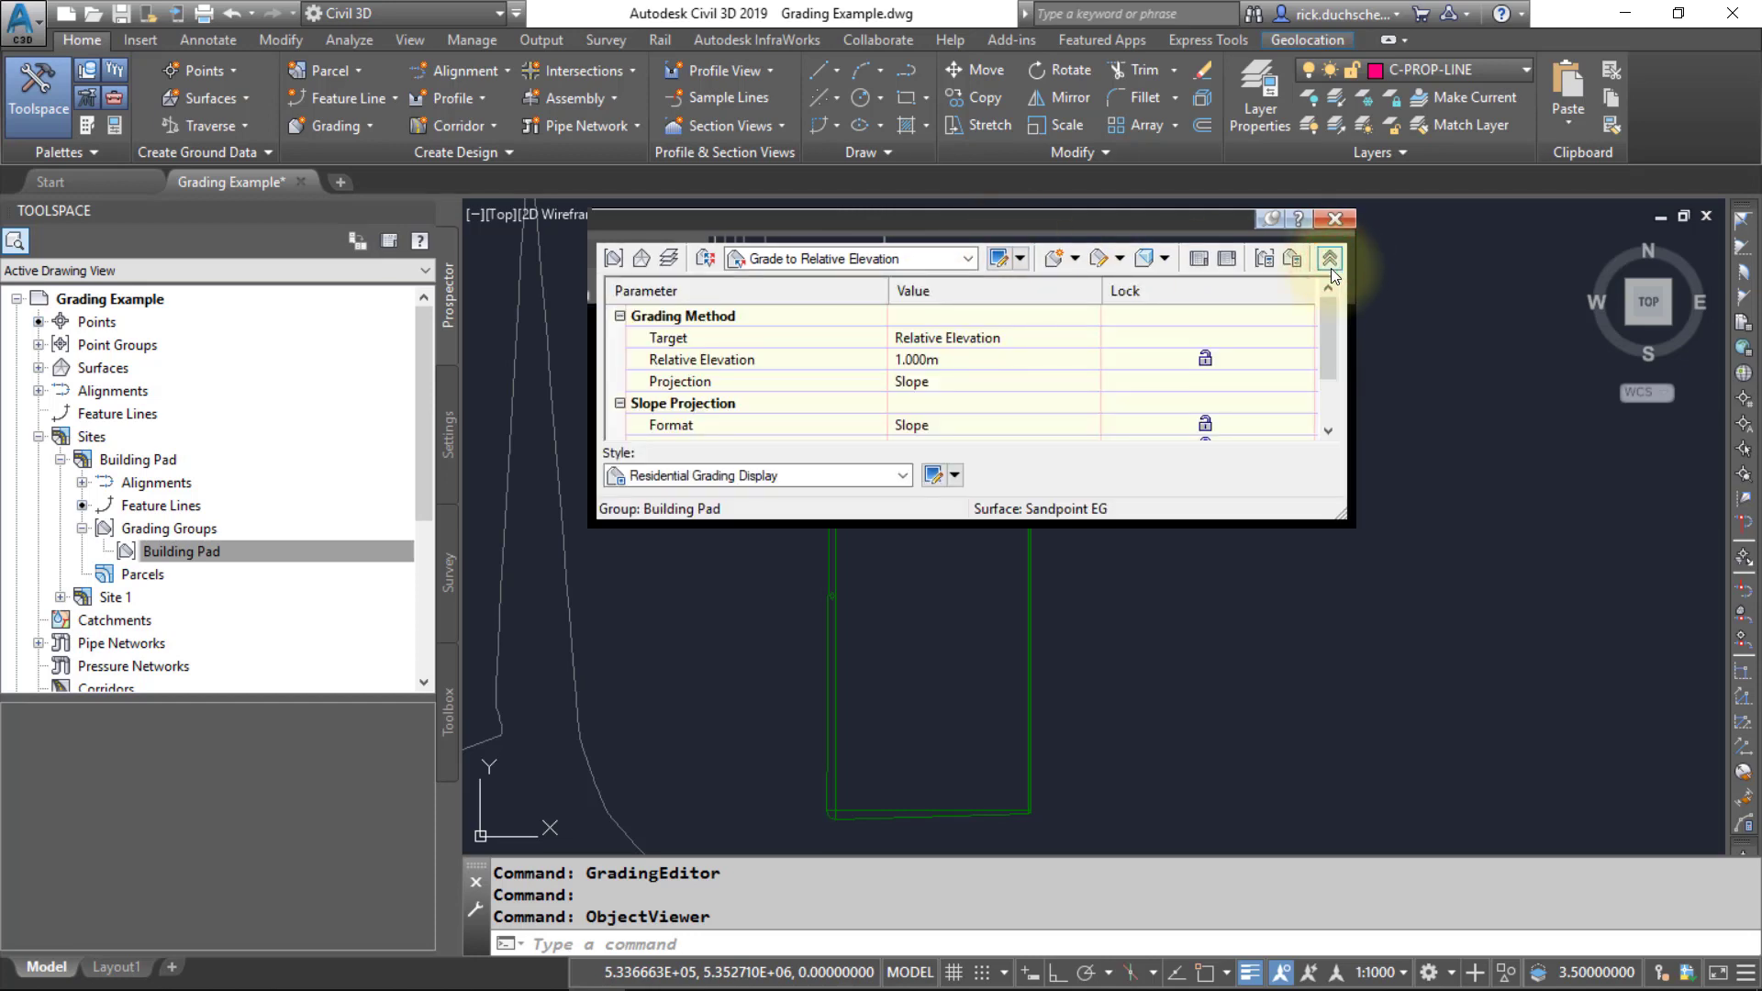
left_click(940, 361)
left_click(941, 359)
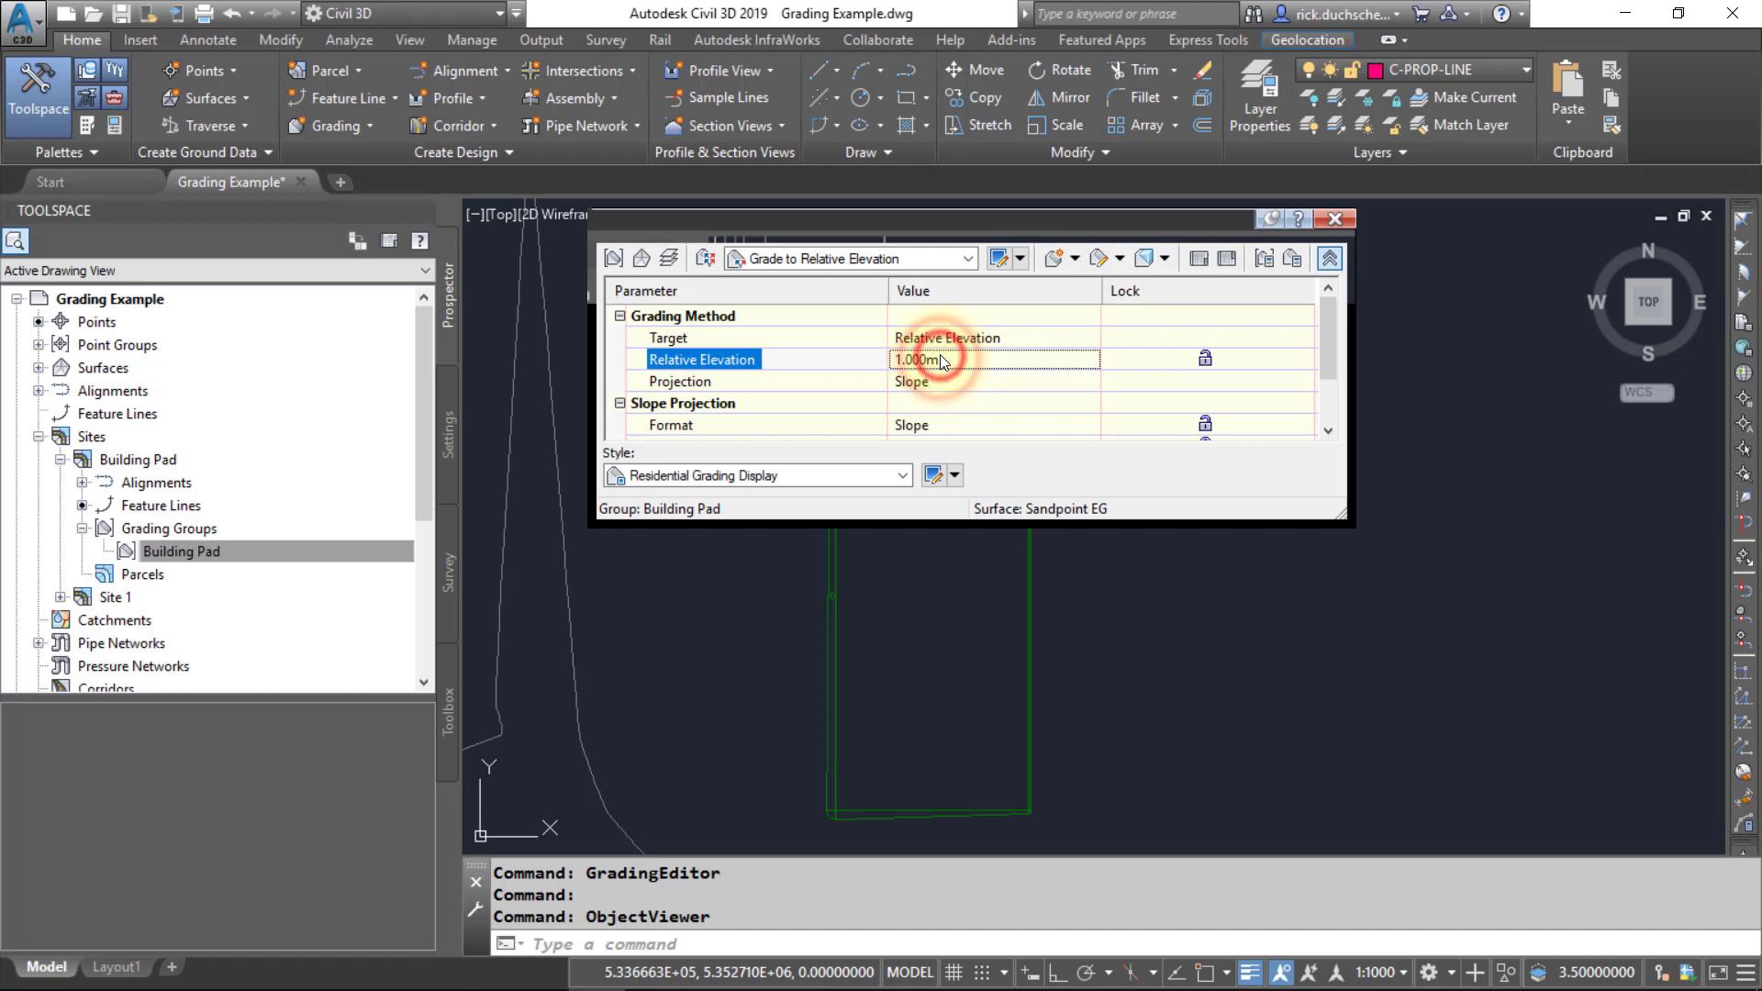
left_click(997, 258)
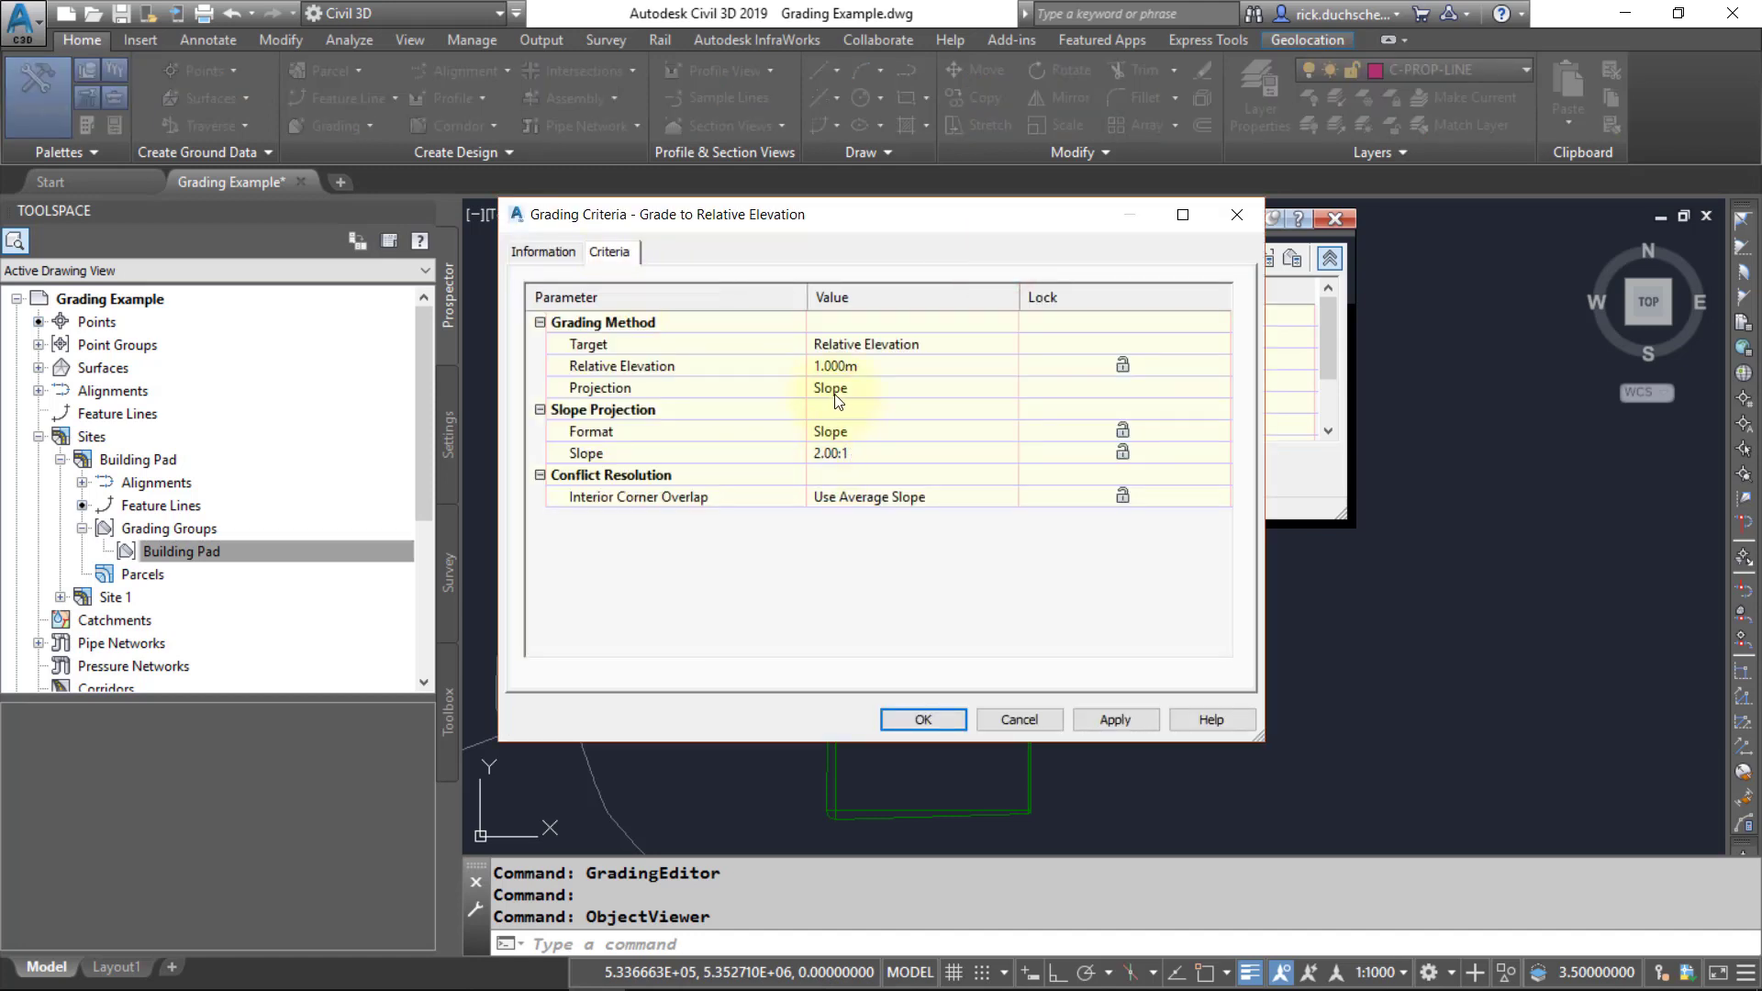
left_click(834, 365)
type("2")
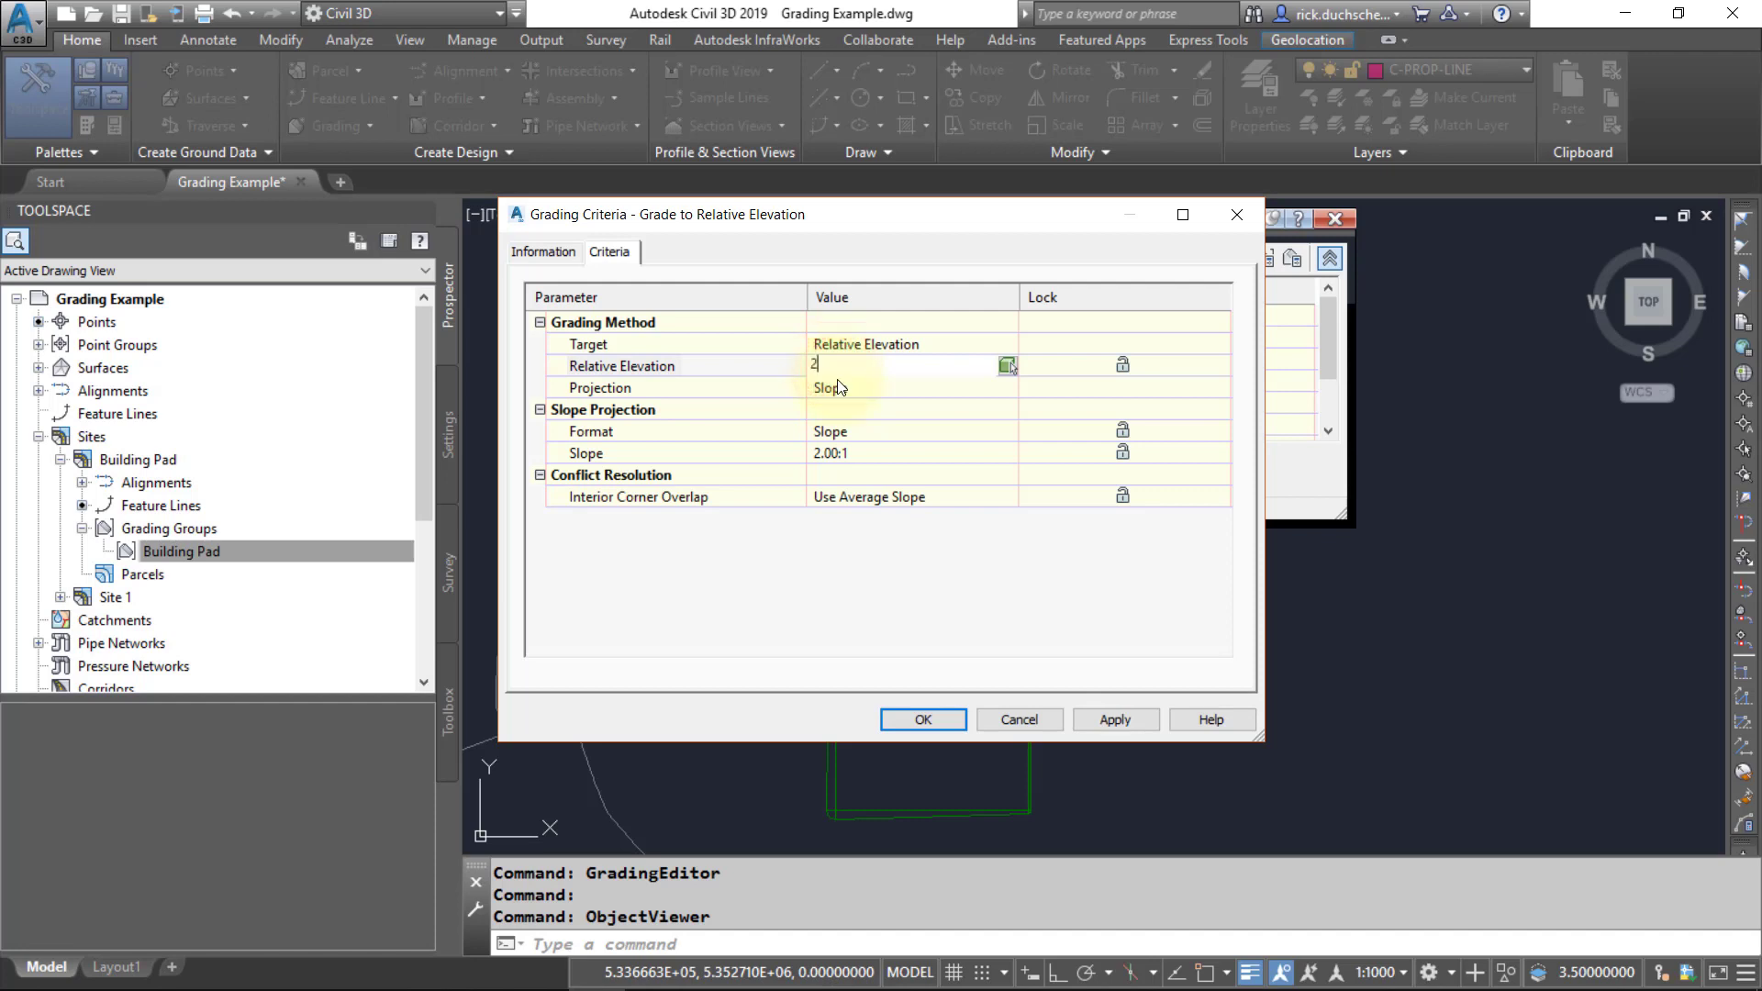
left_click(846, 454)
type("3")
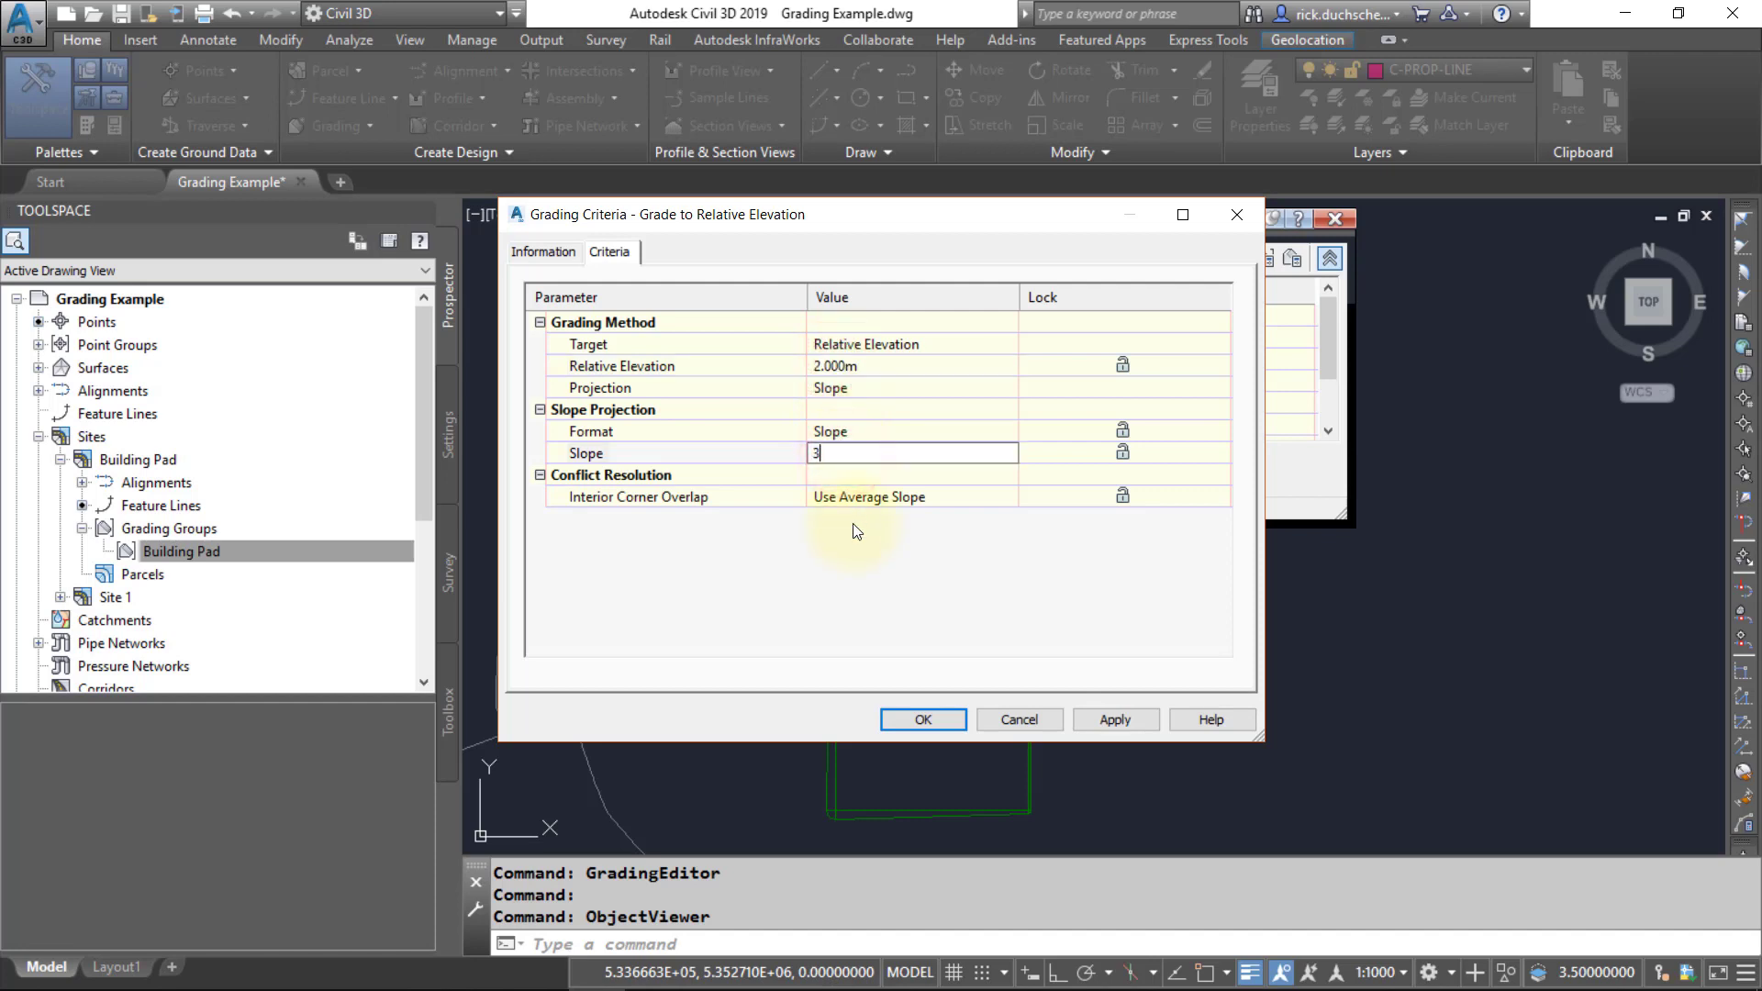
left_click(851, 555)
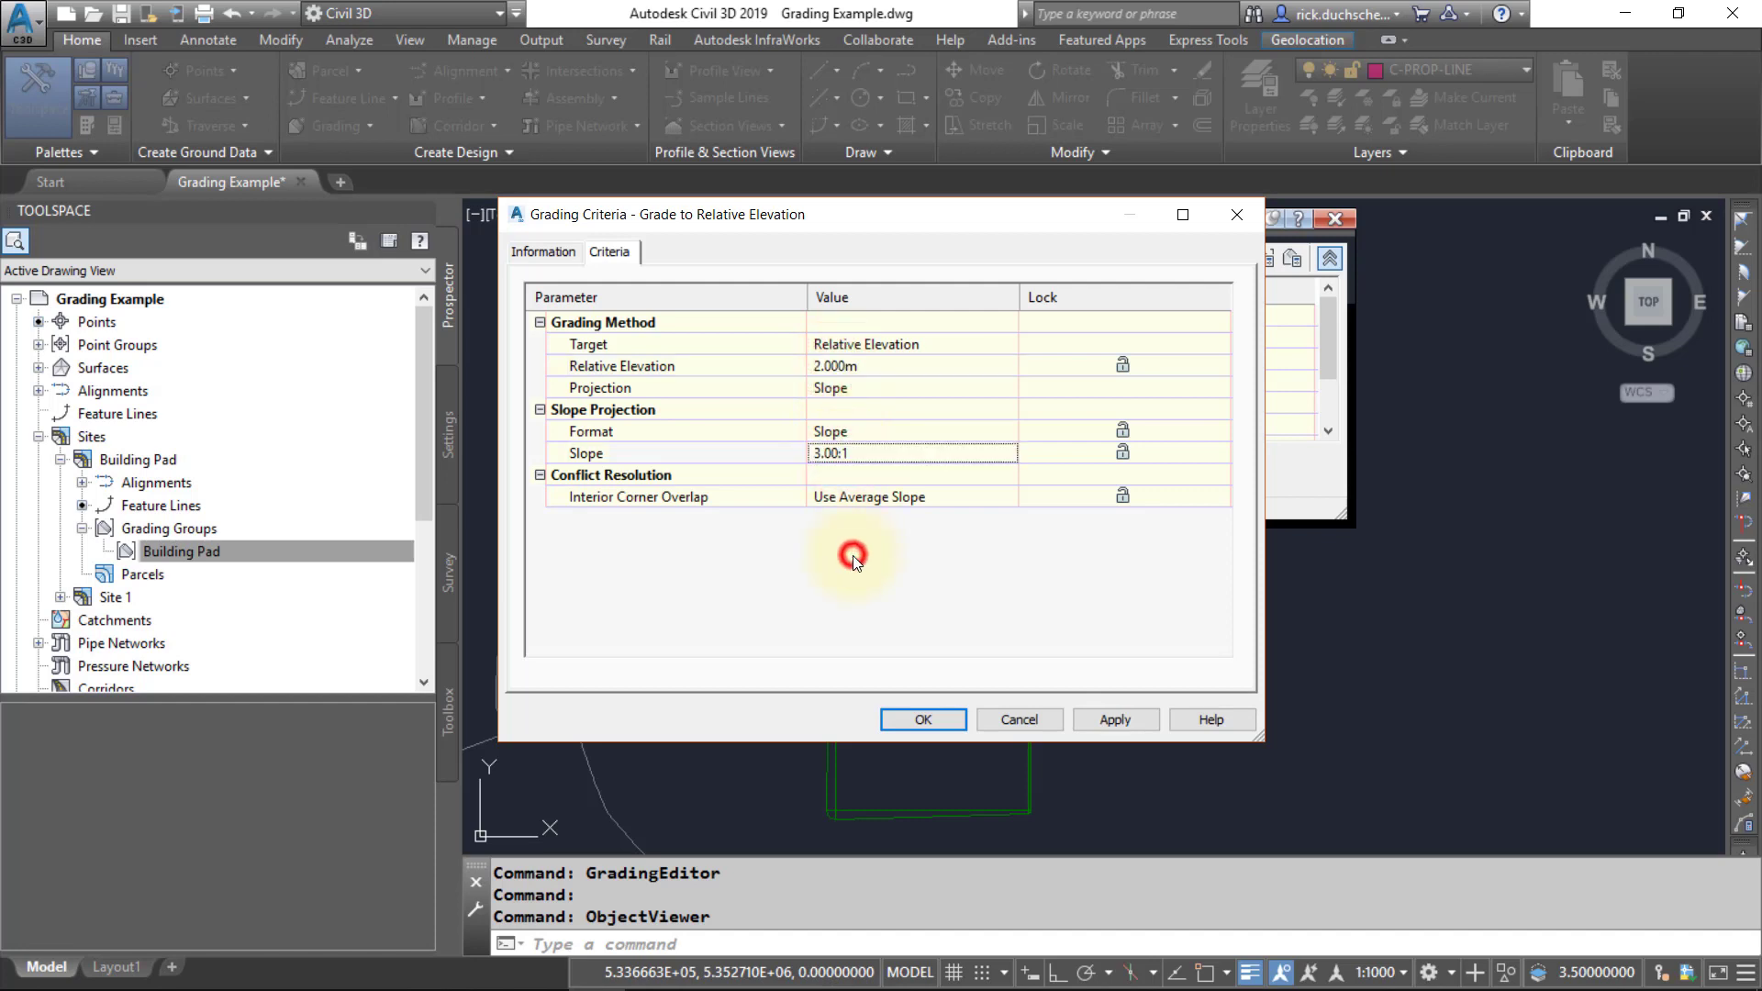
left_click(936, 718)
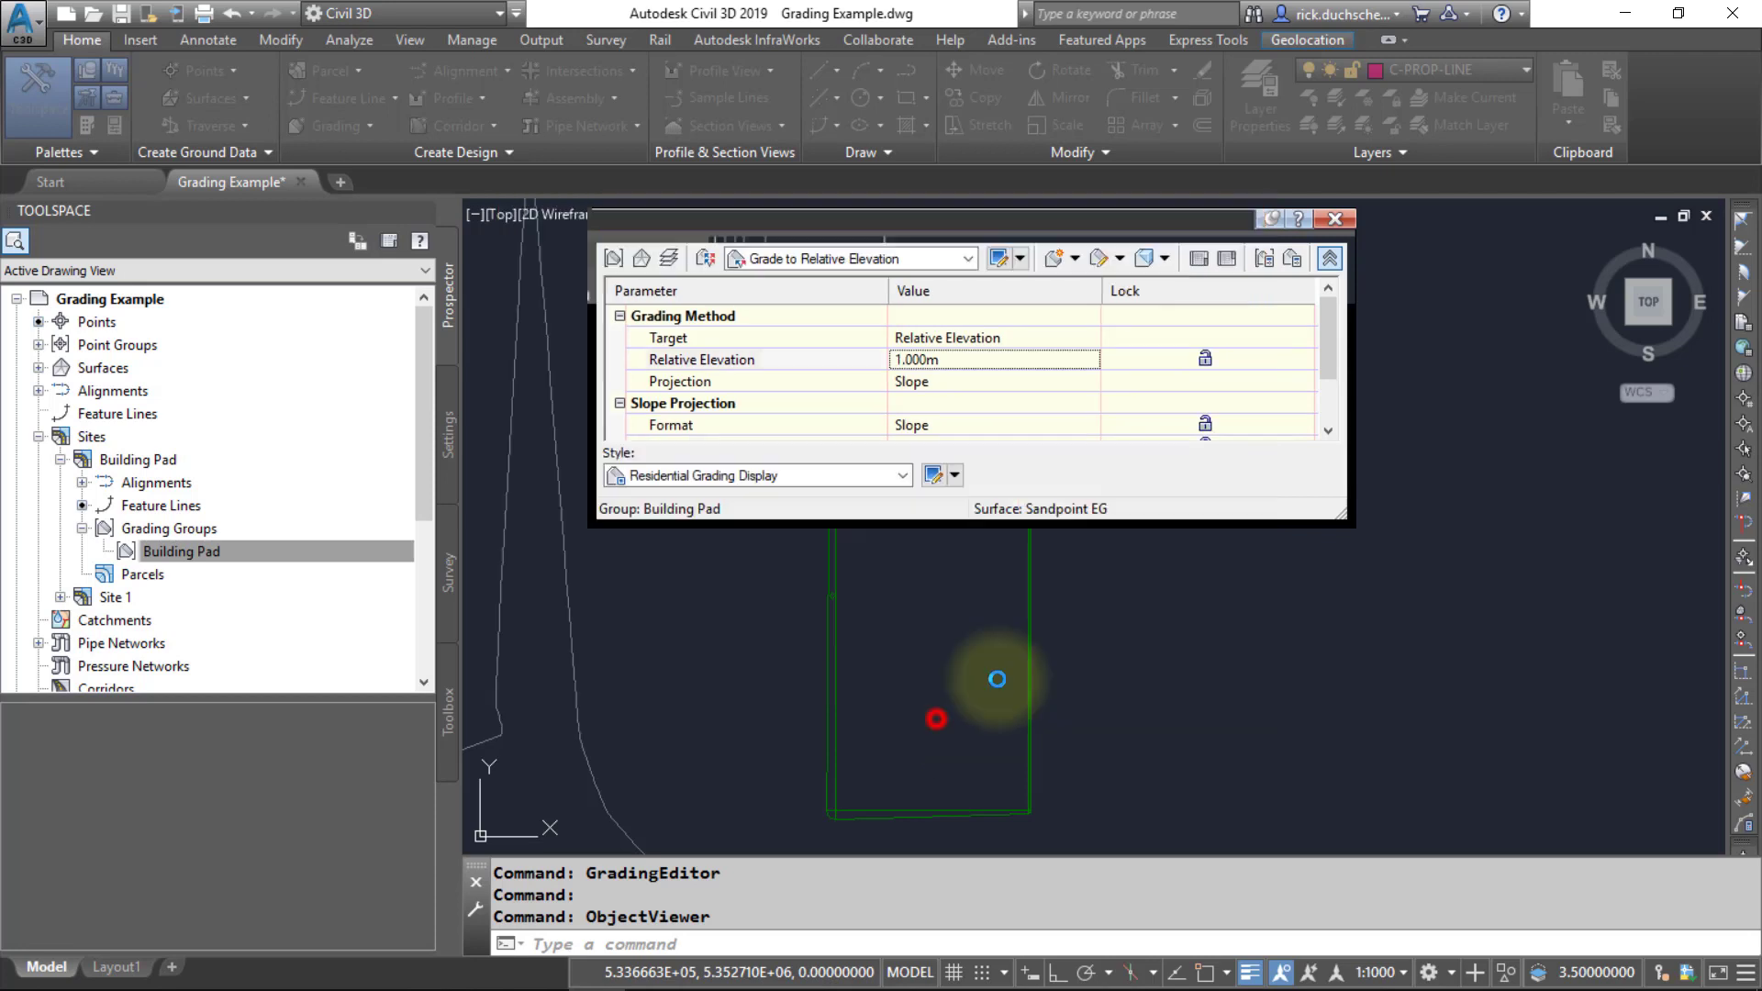
- Grade the pad feature line inward at 2.000 m relative elevation and 3:1 along its full length
left_click(1328, 261)
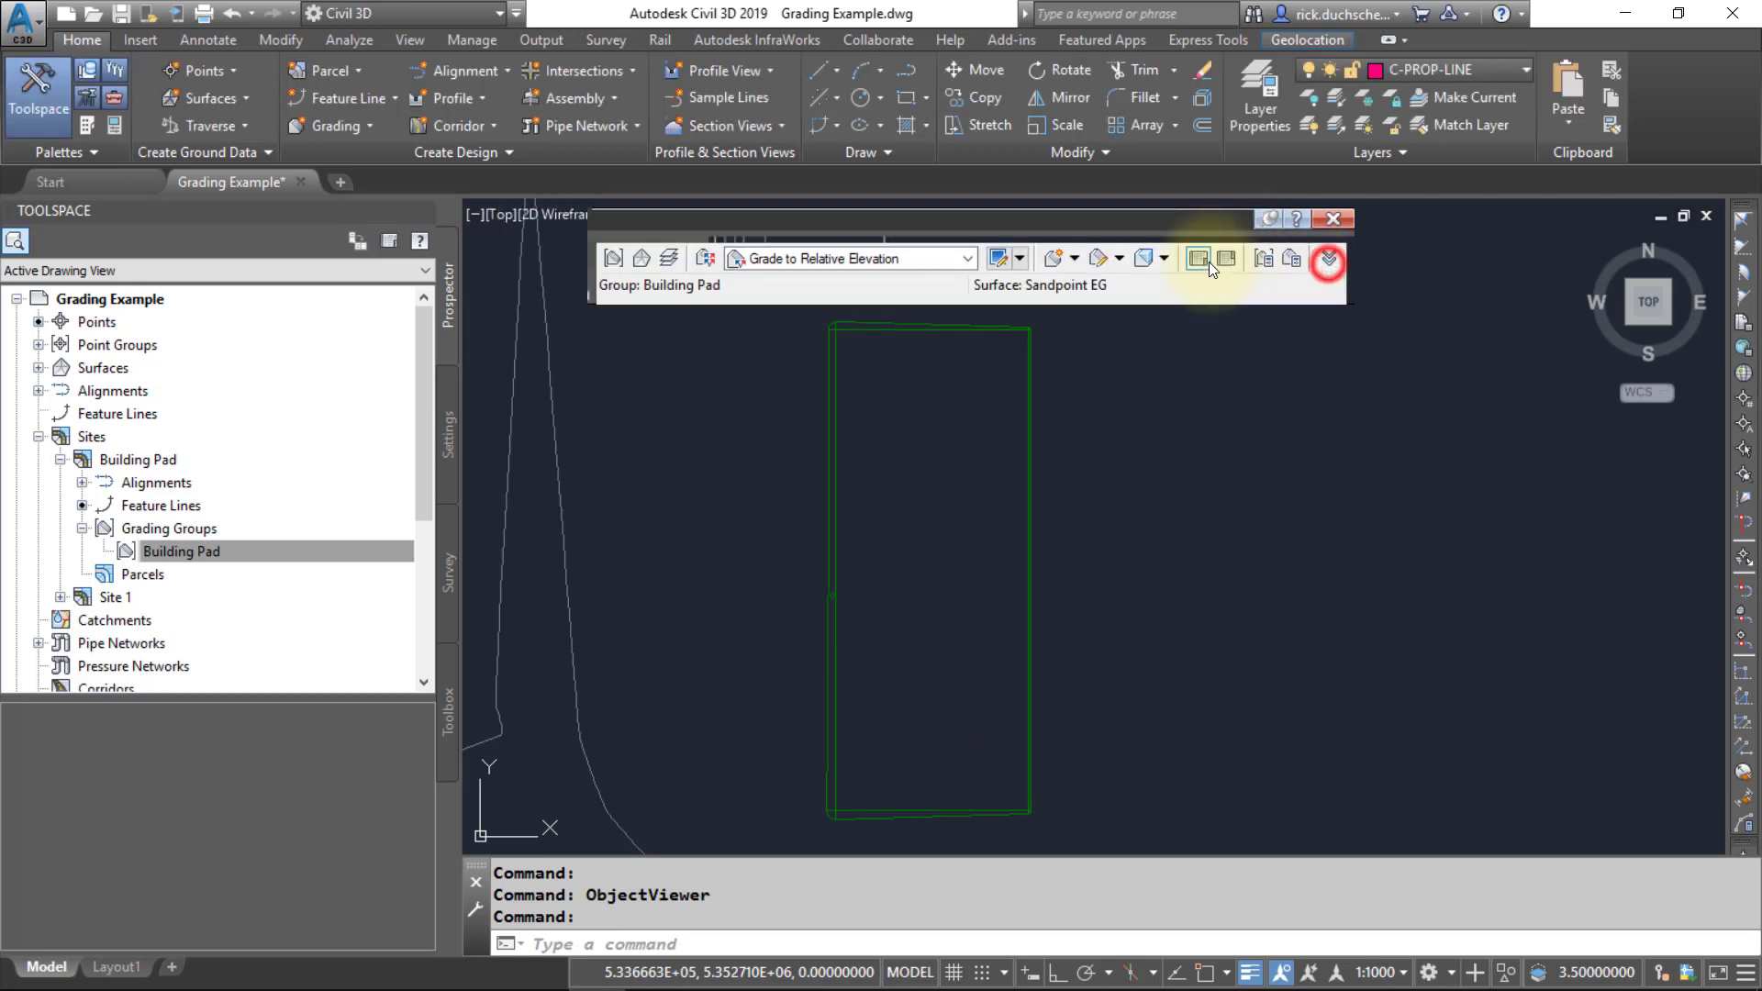
left_click(1057, 260)
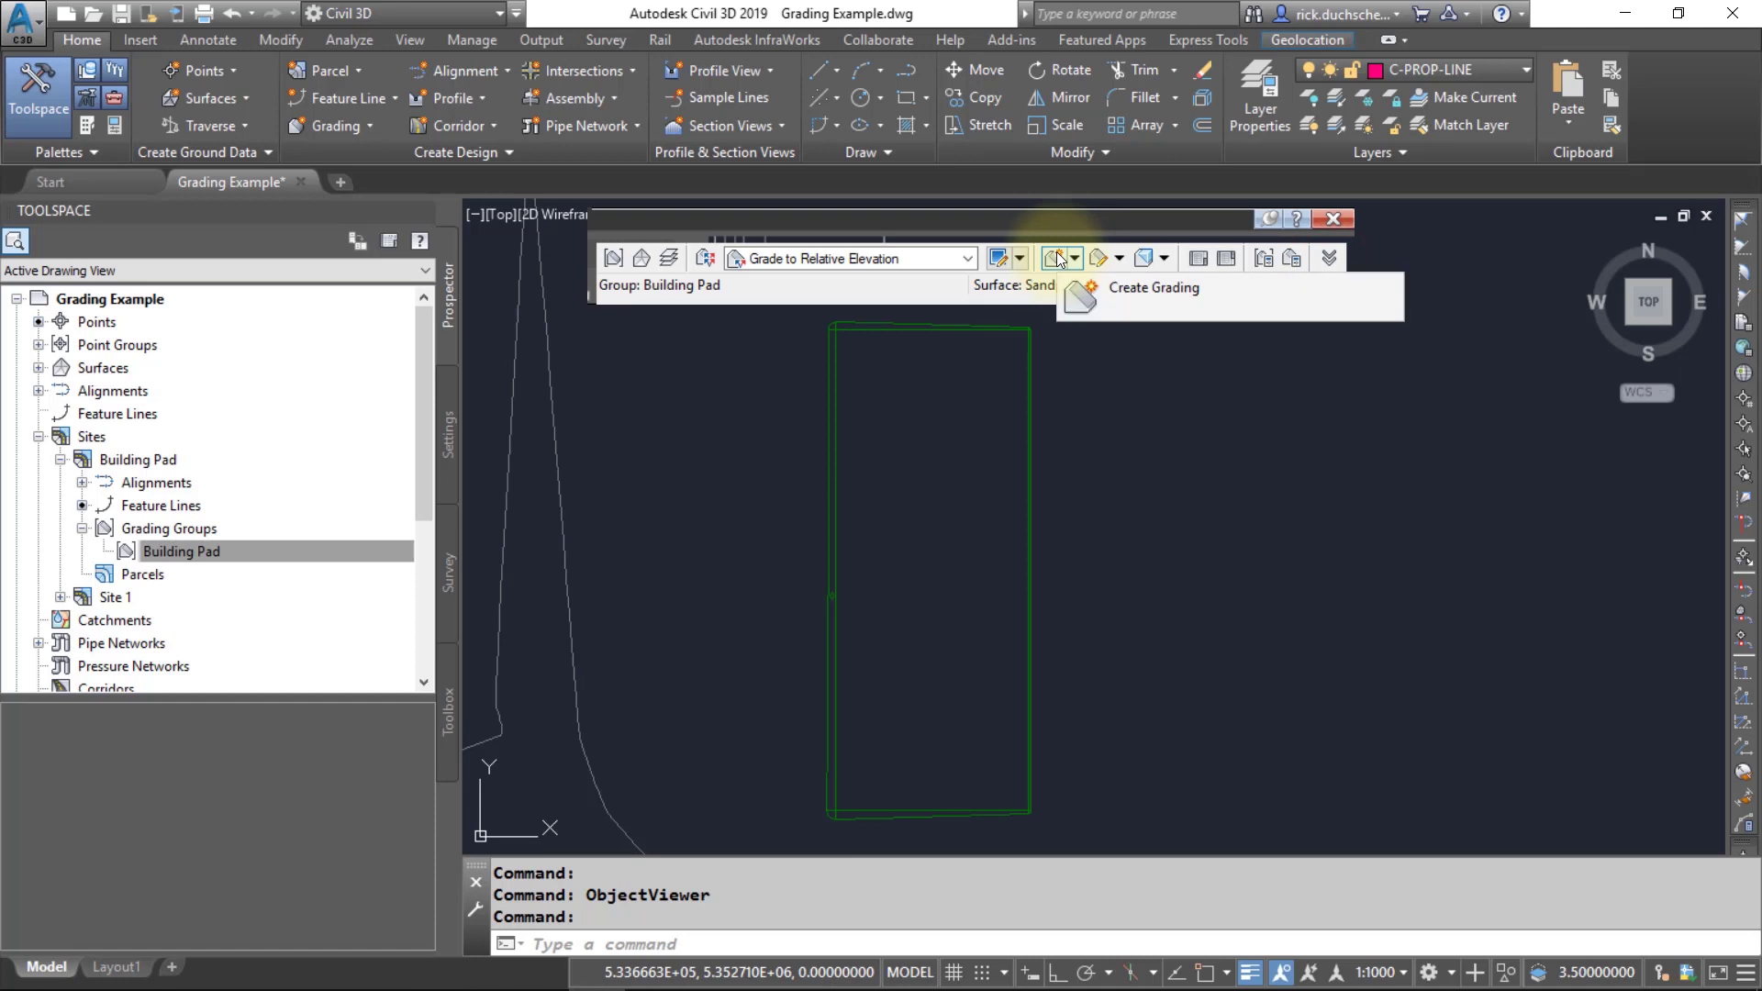
left_click(1092, 292)
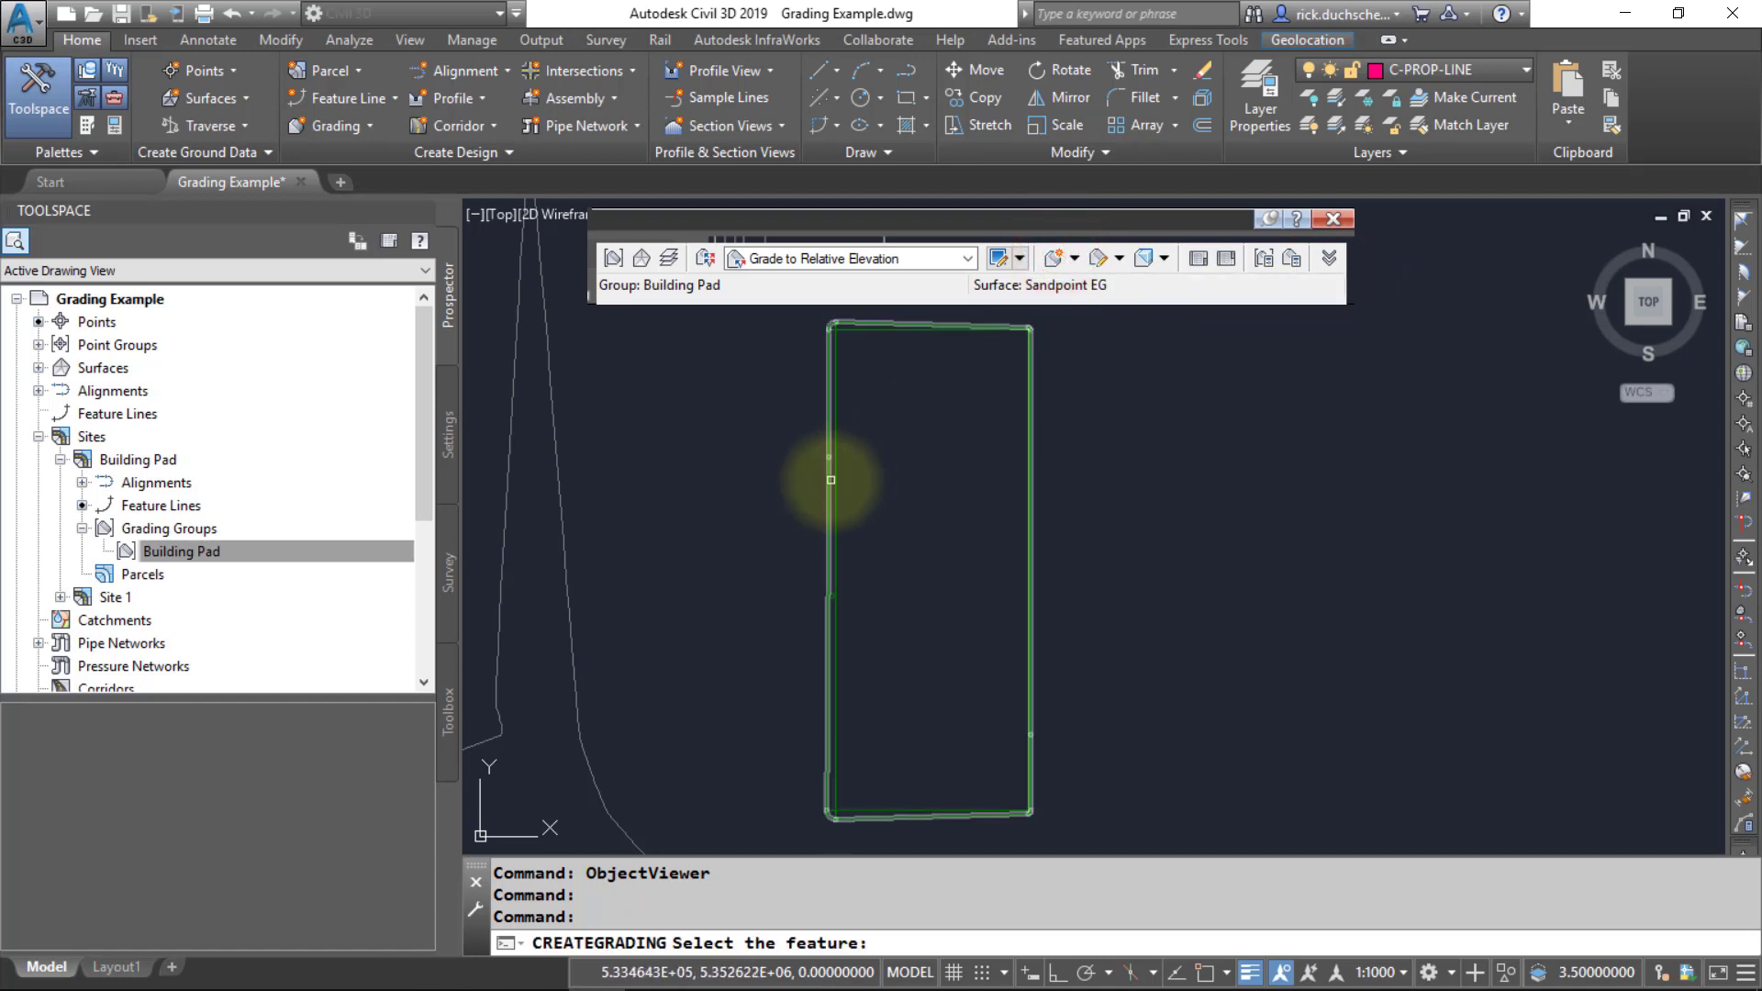
left_click(836, 490)
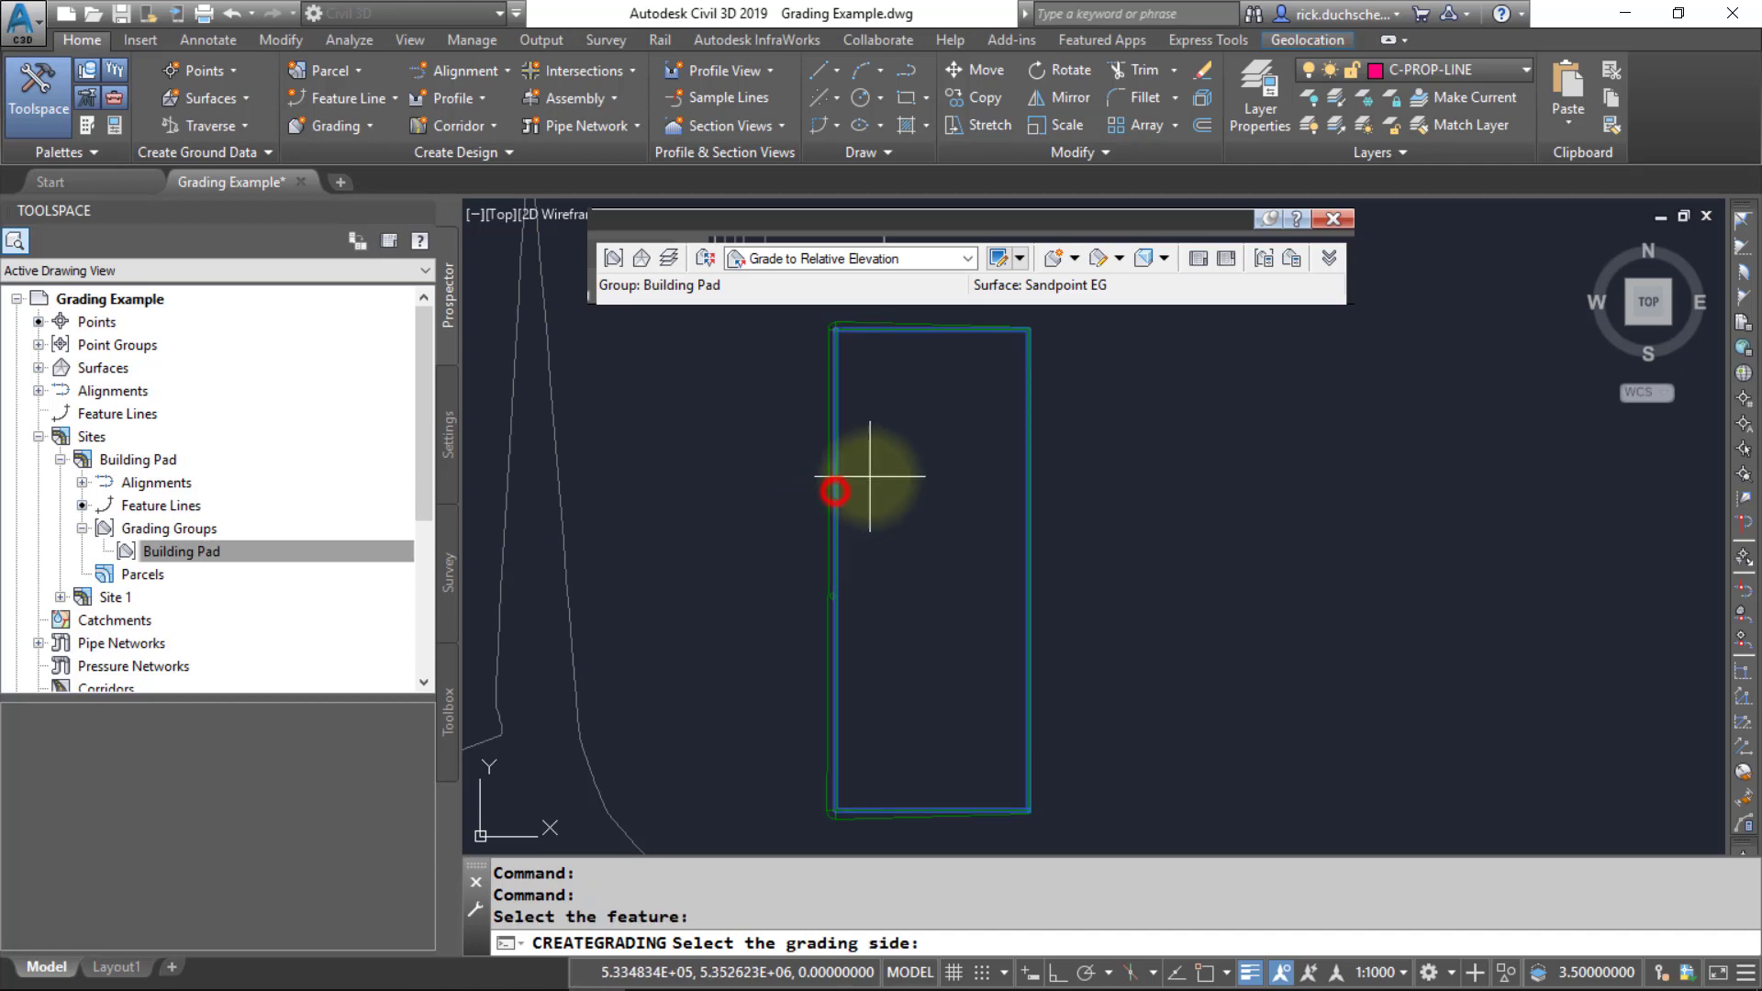
left_click(909, 516)
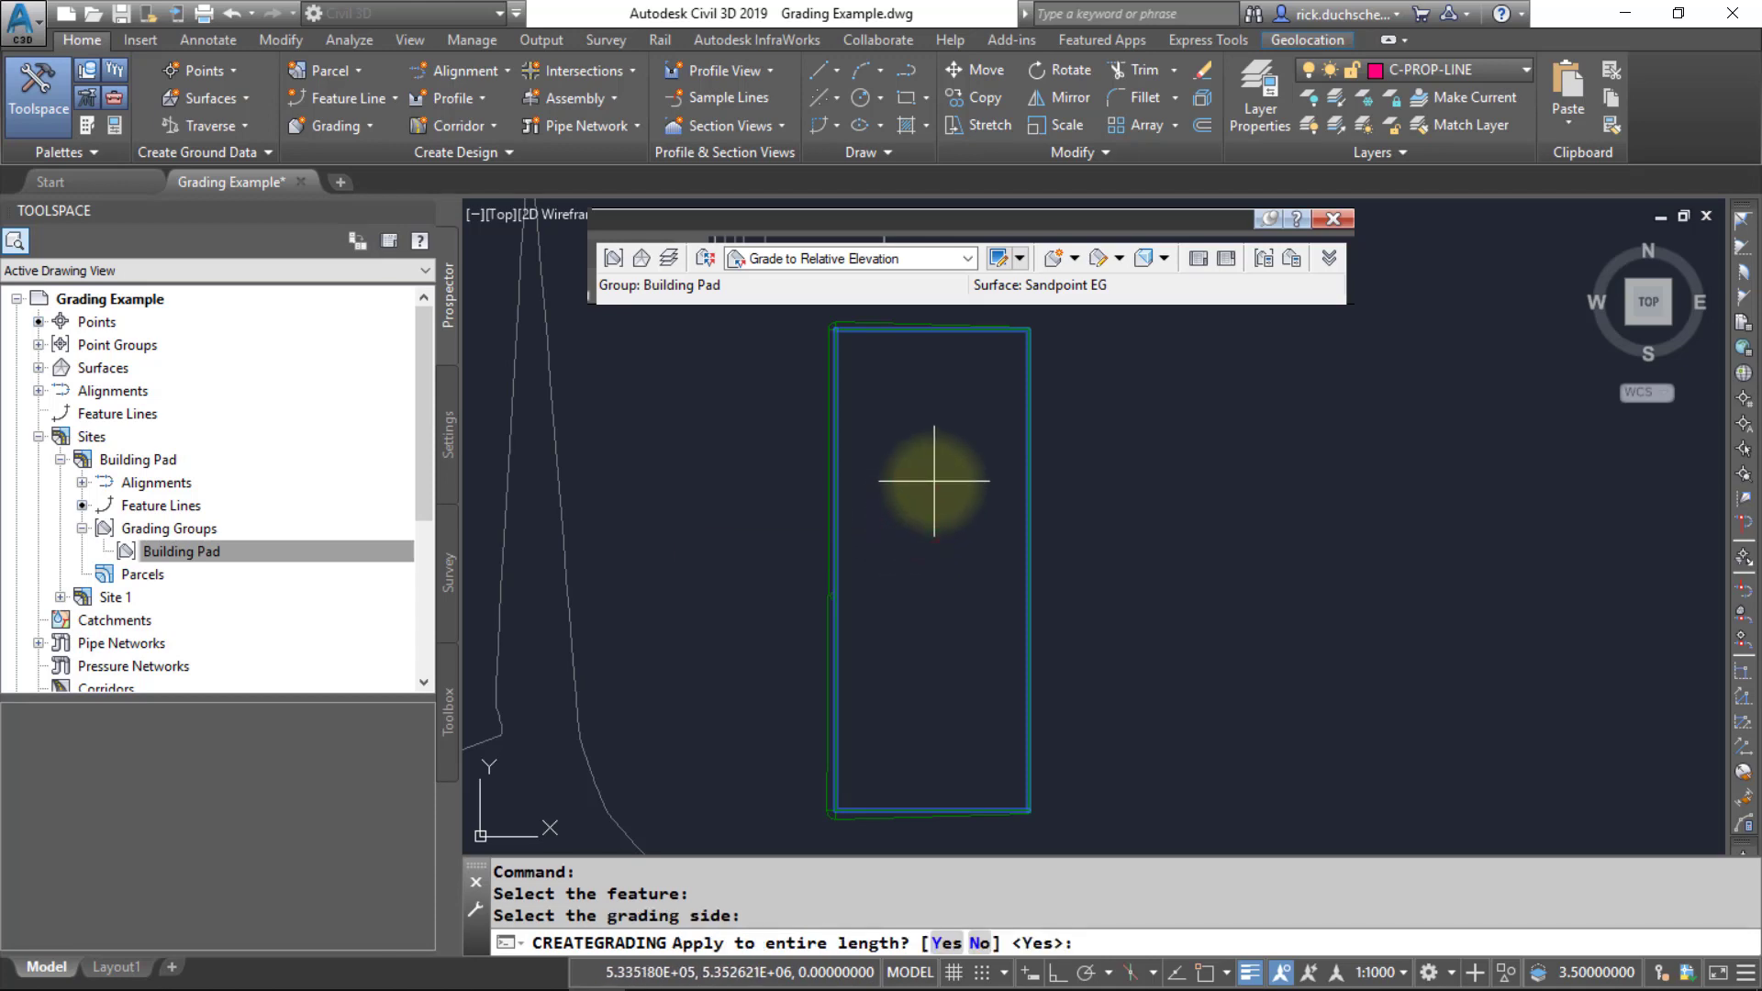
key("Return")
key("Return")
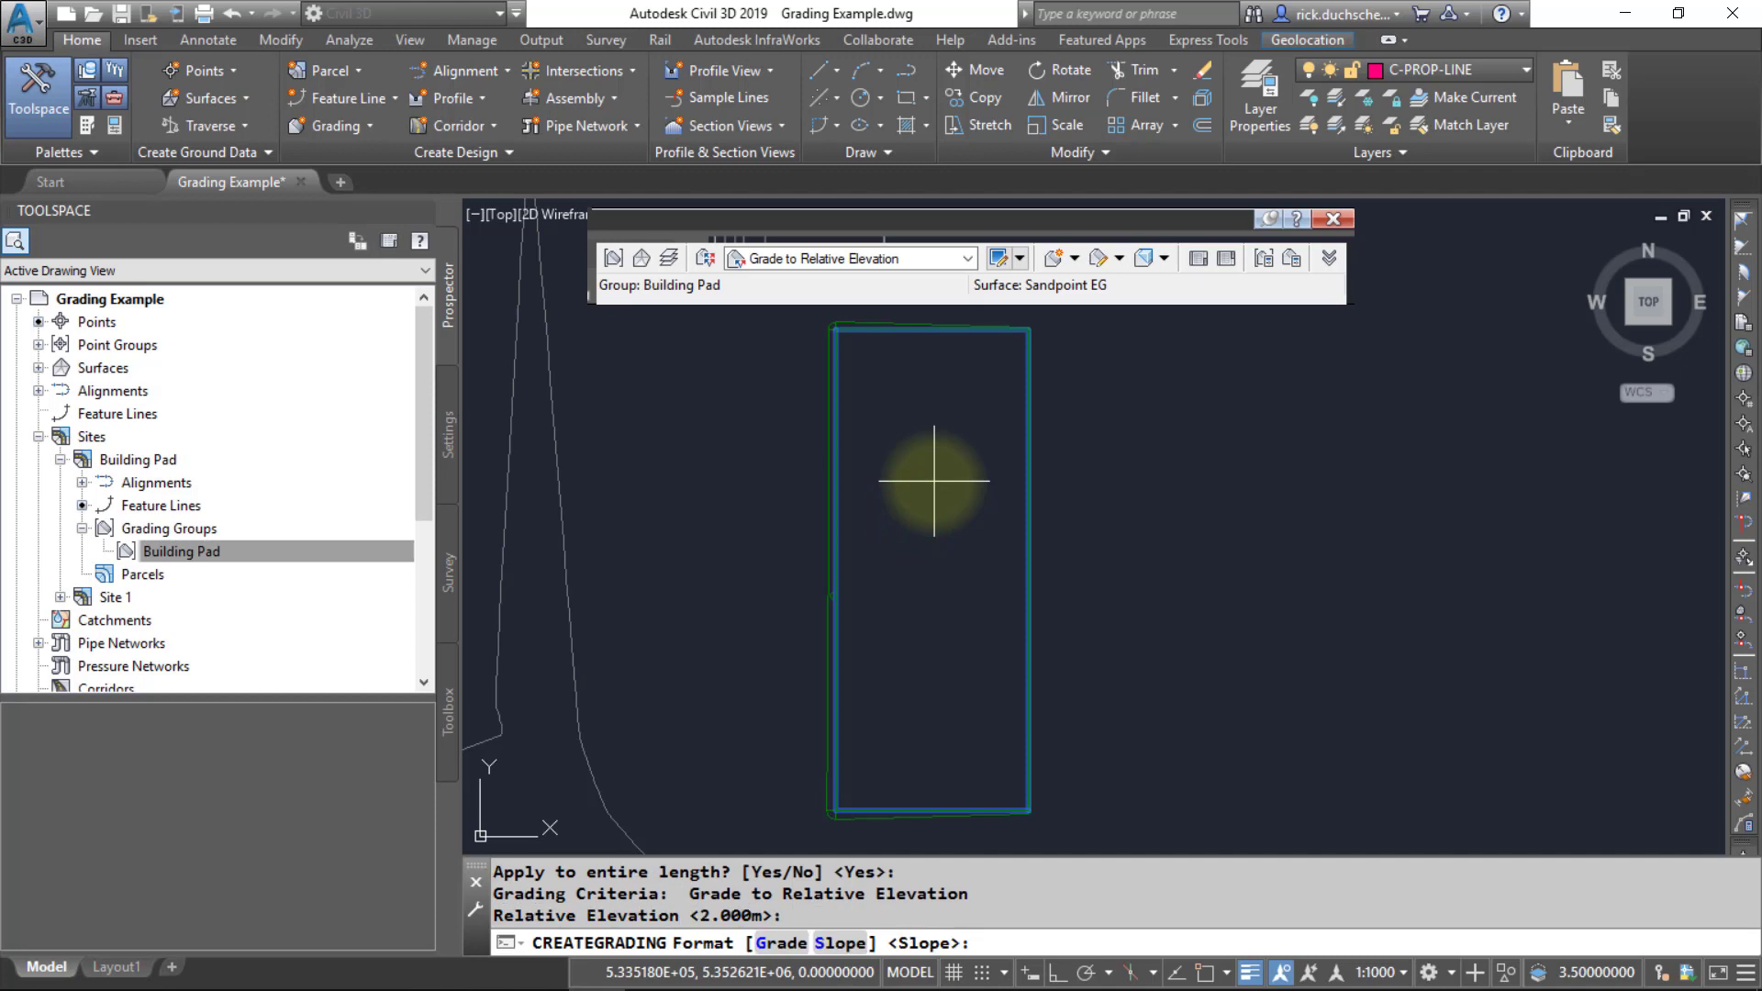
key("Return")
key("Return")
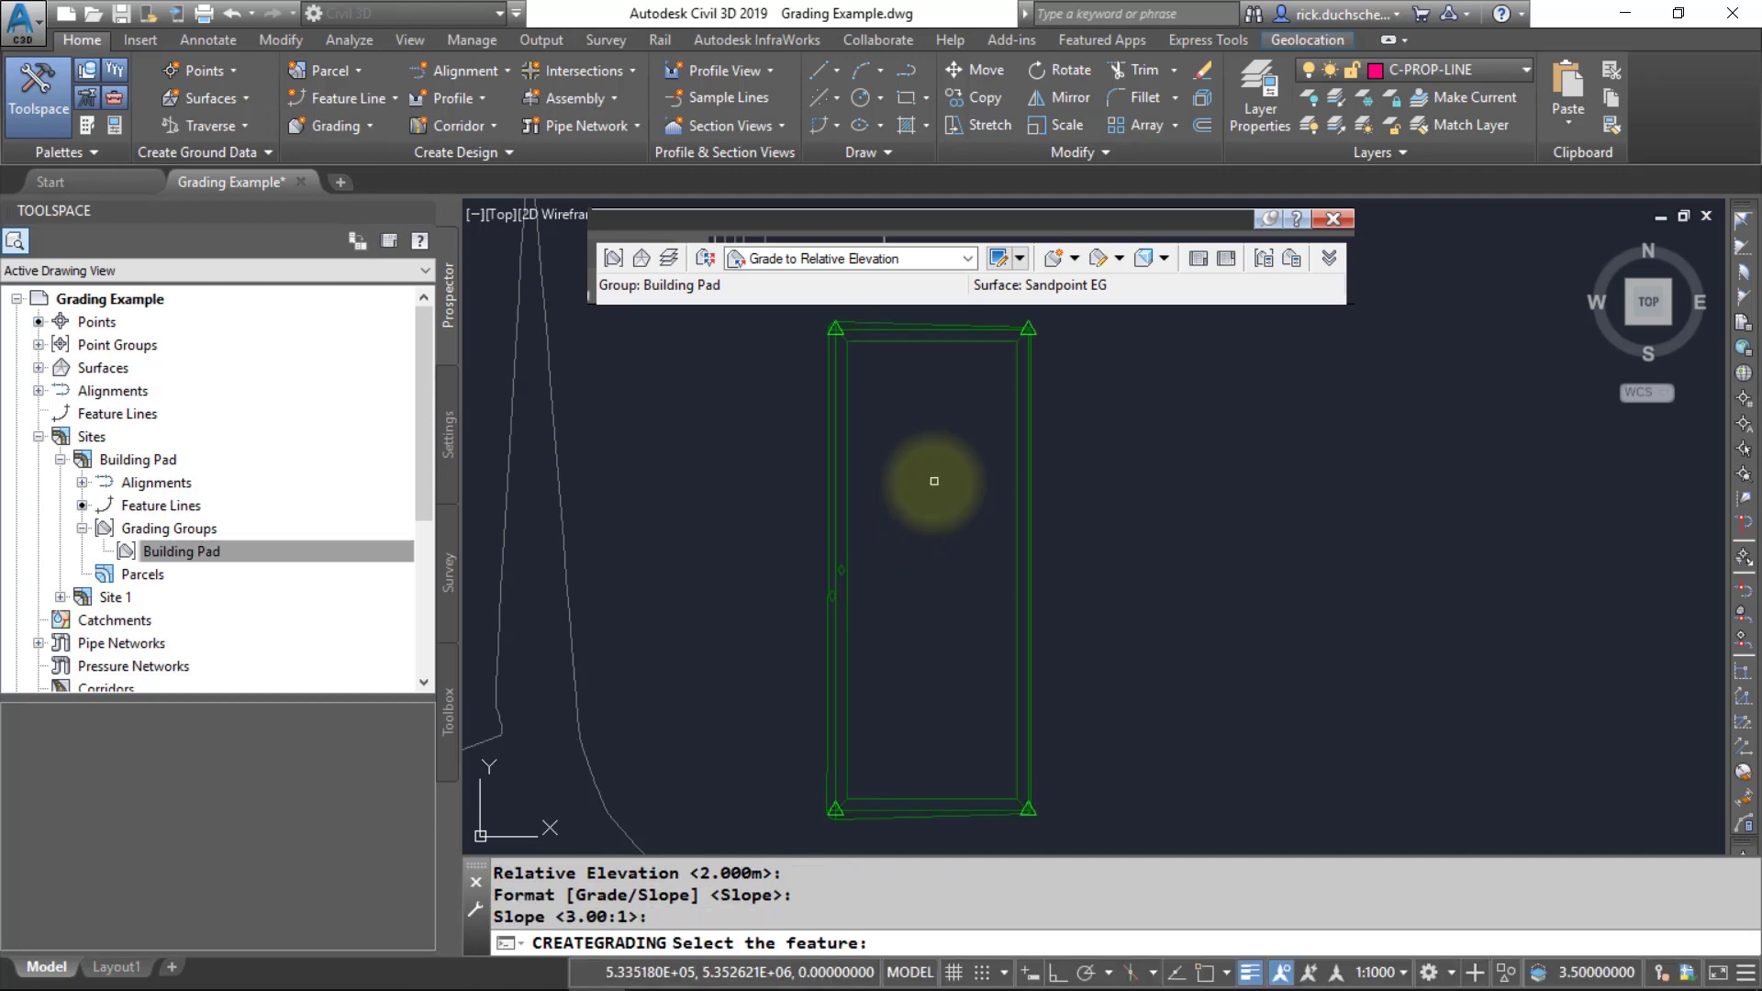
key("Escape")
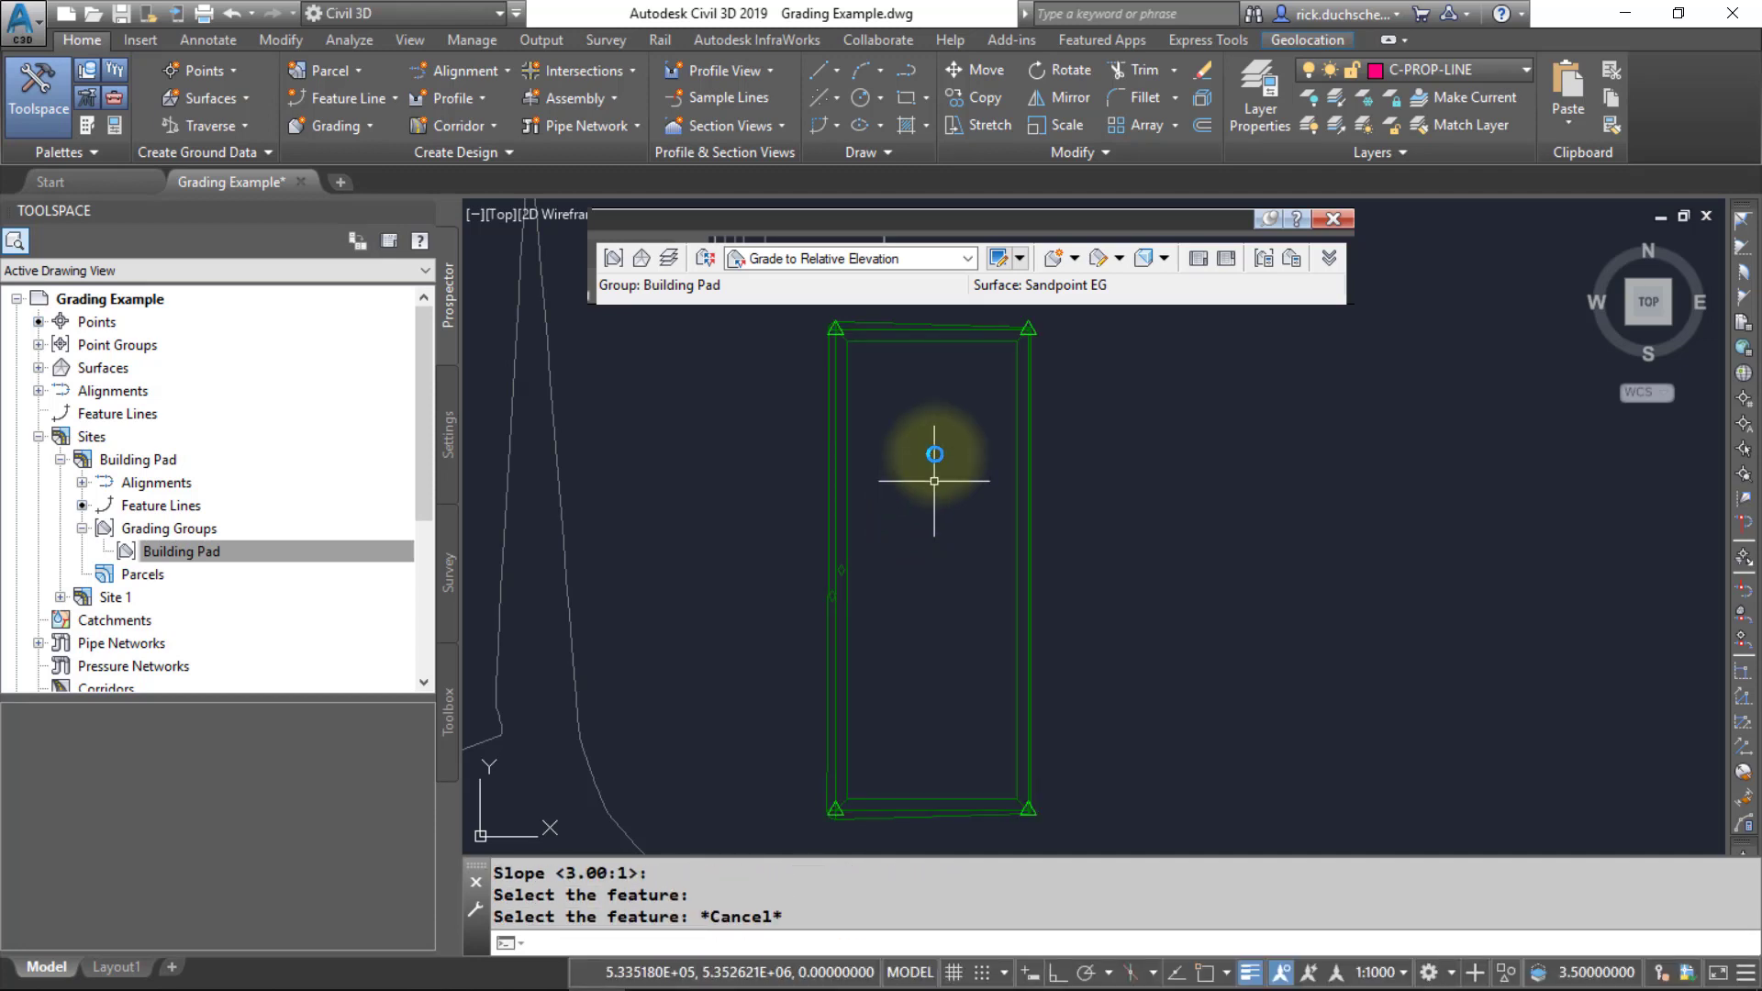
scroll(828, 582, "up", 2)
scroll(828, 583, "up", 4)
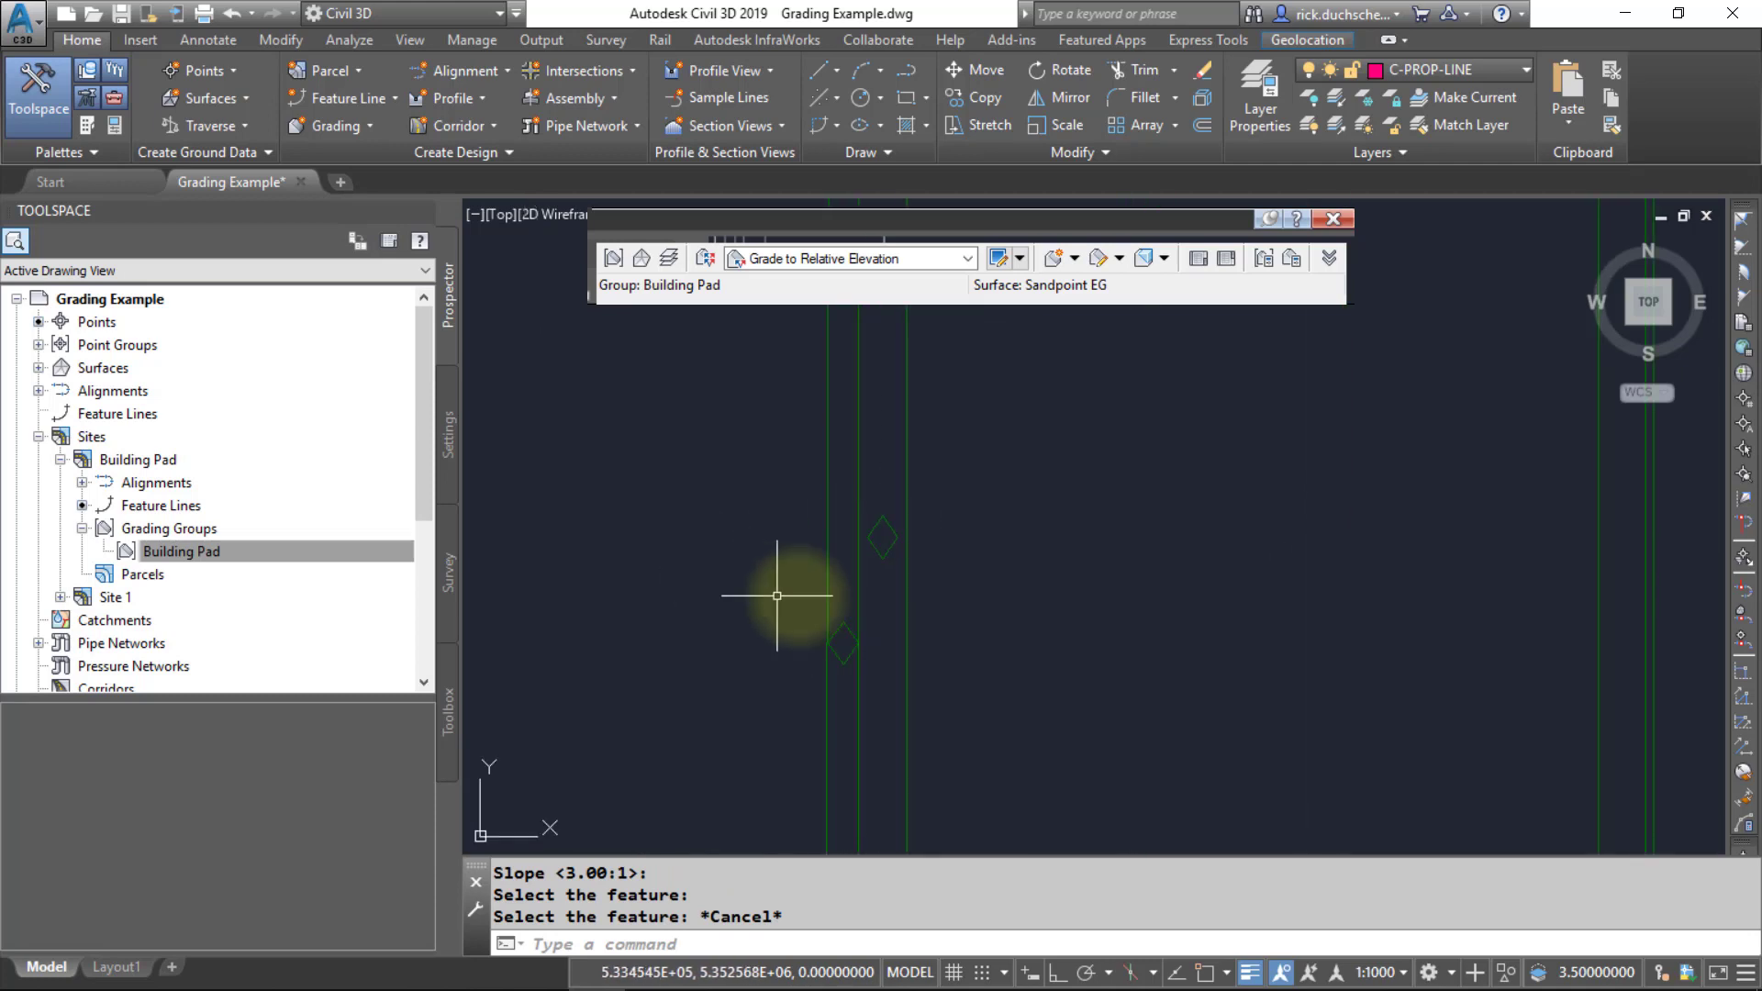
left_click(883, 537)
left_click(841, 634)
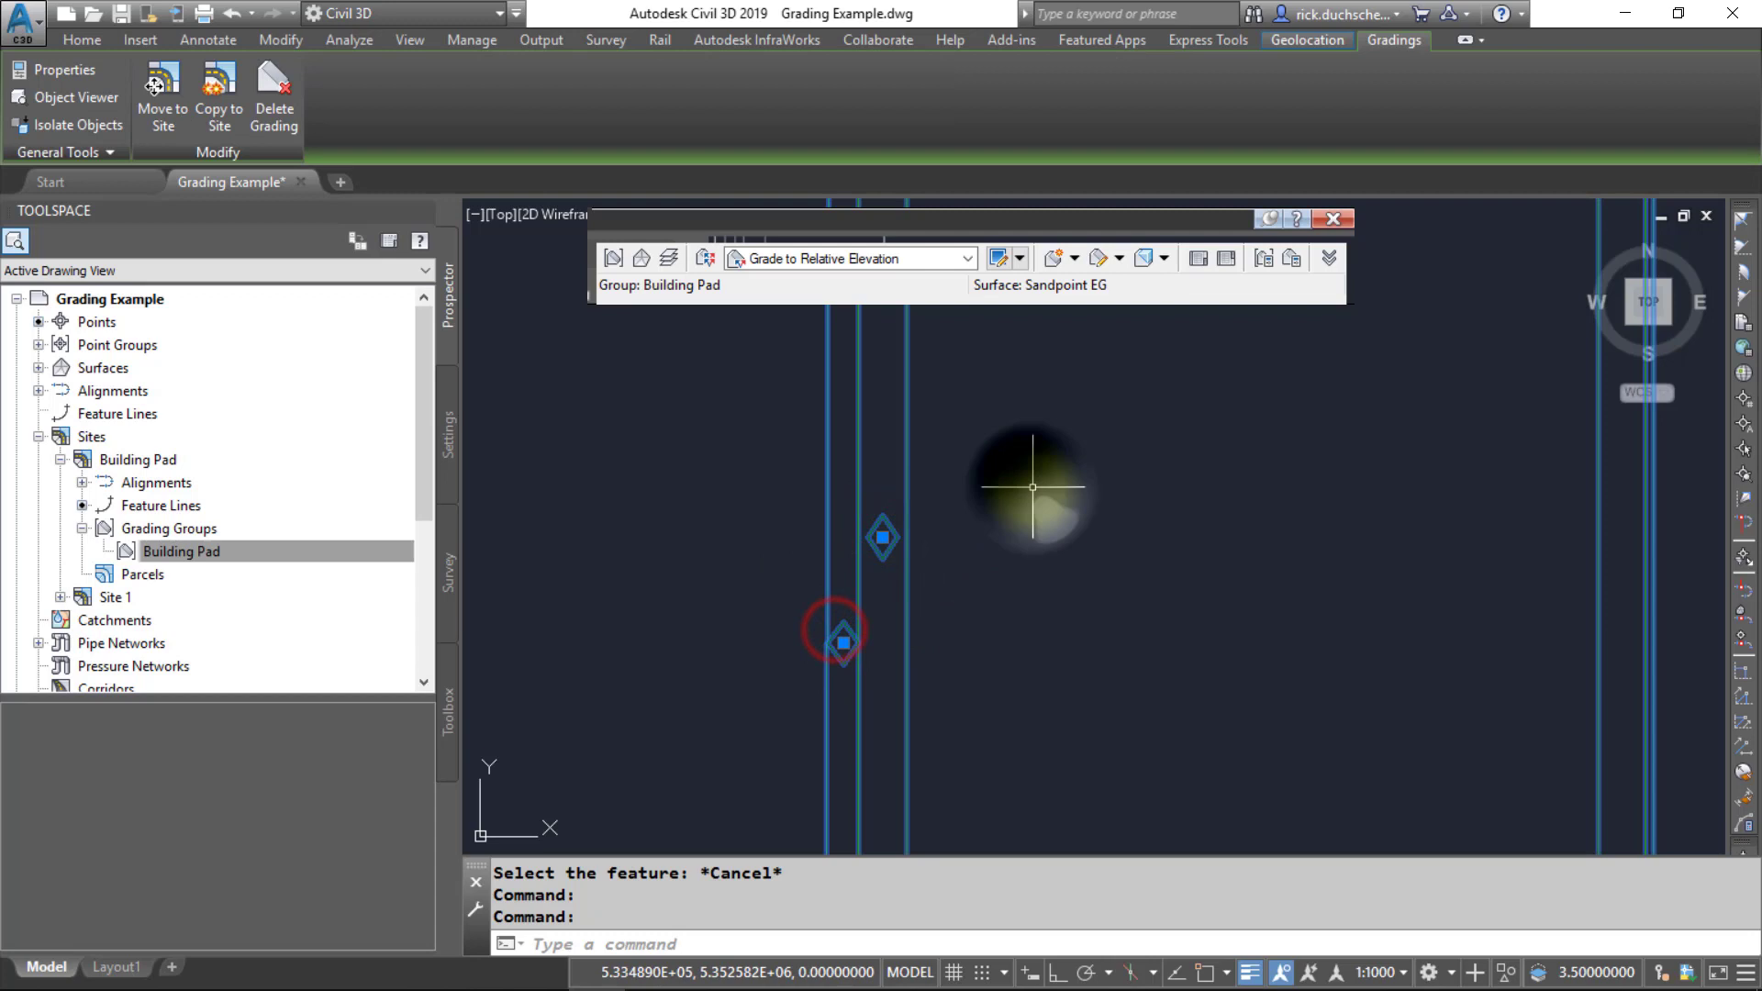
right_click(1034, 493)
left_click(1102, 905)
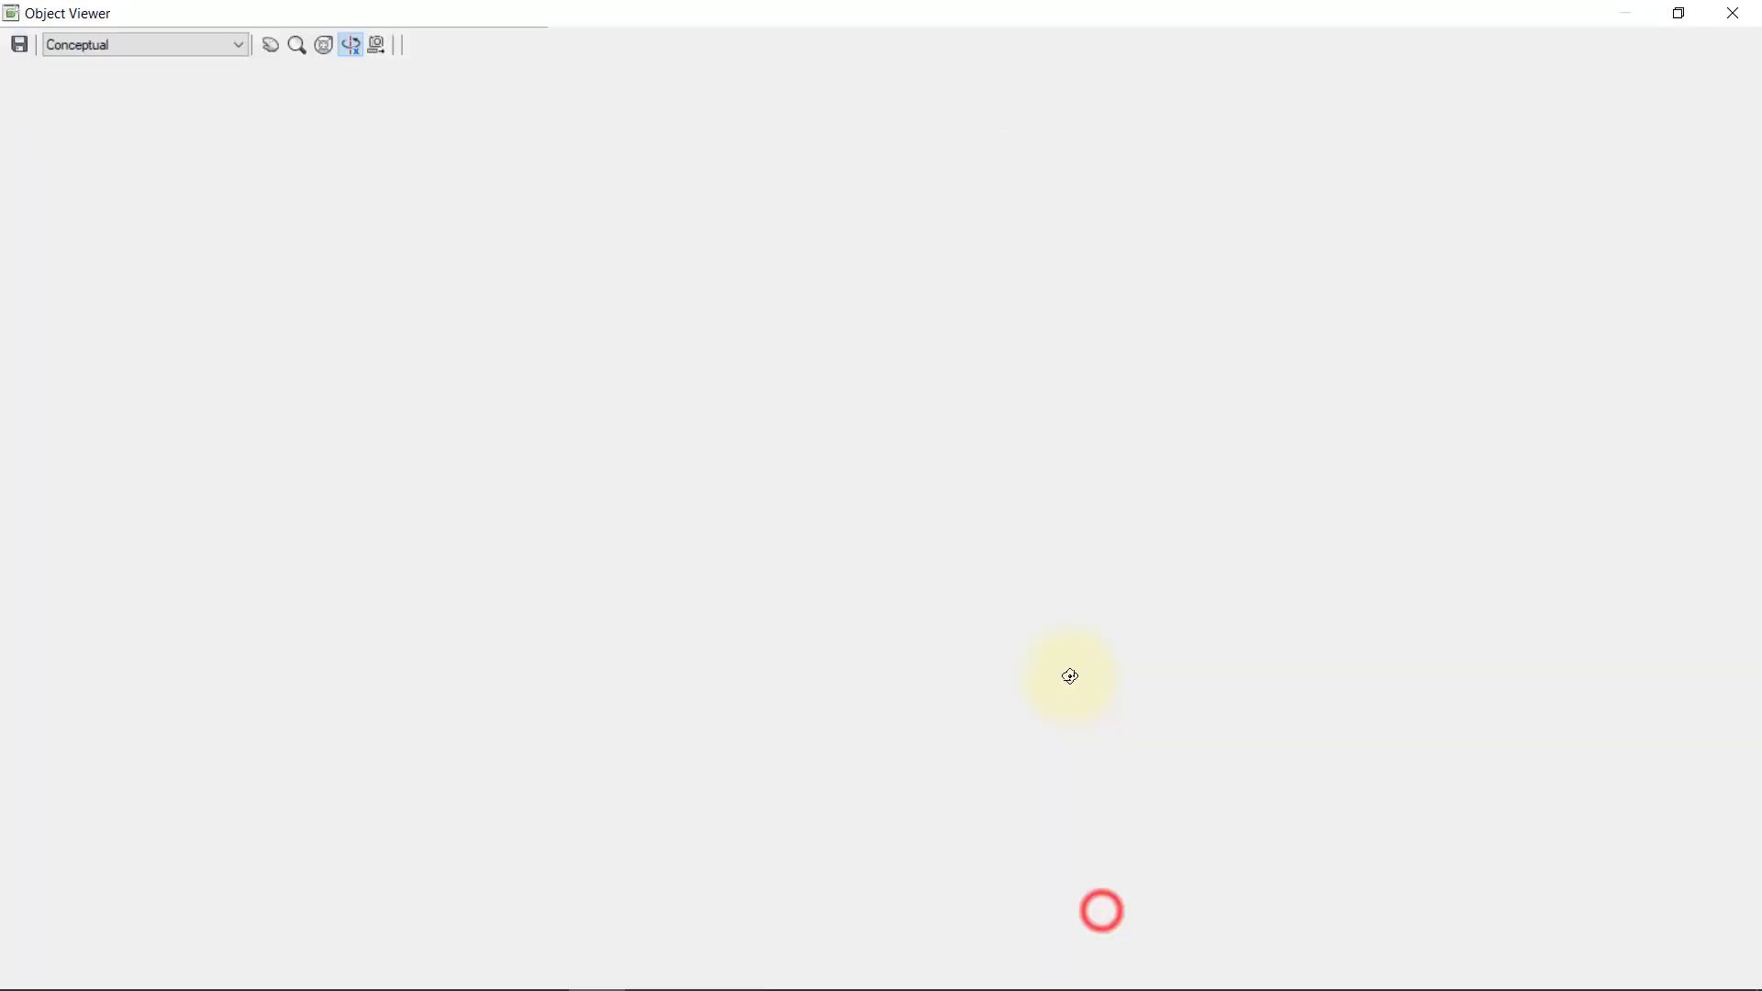
left_click_drag(878, 821, 830, 716)
left_click_drag(713, 676, 960, 554)
scroll(514, 468, "up", 3)
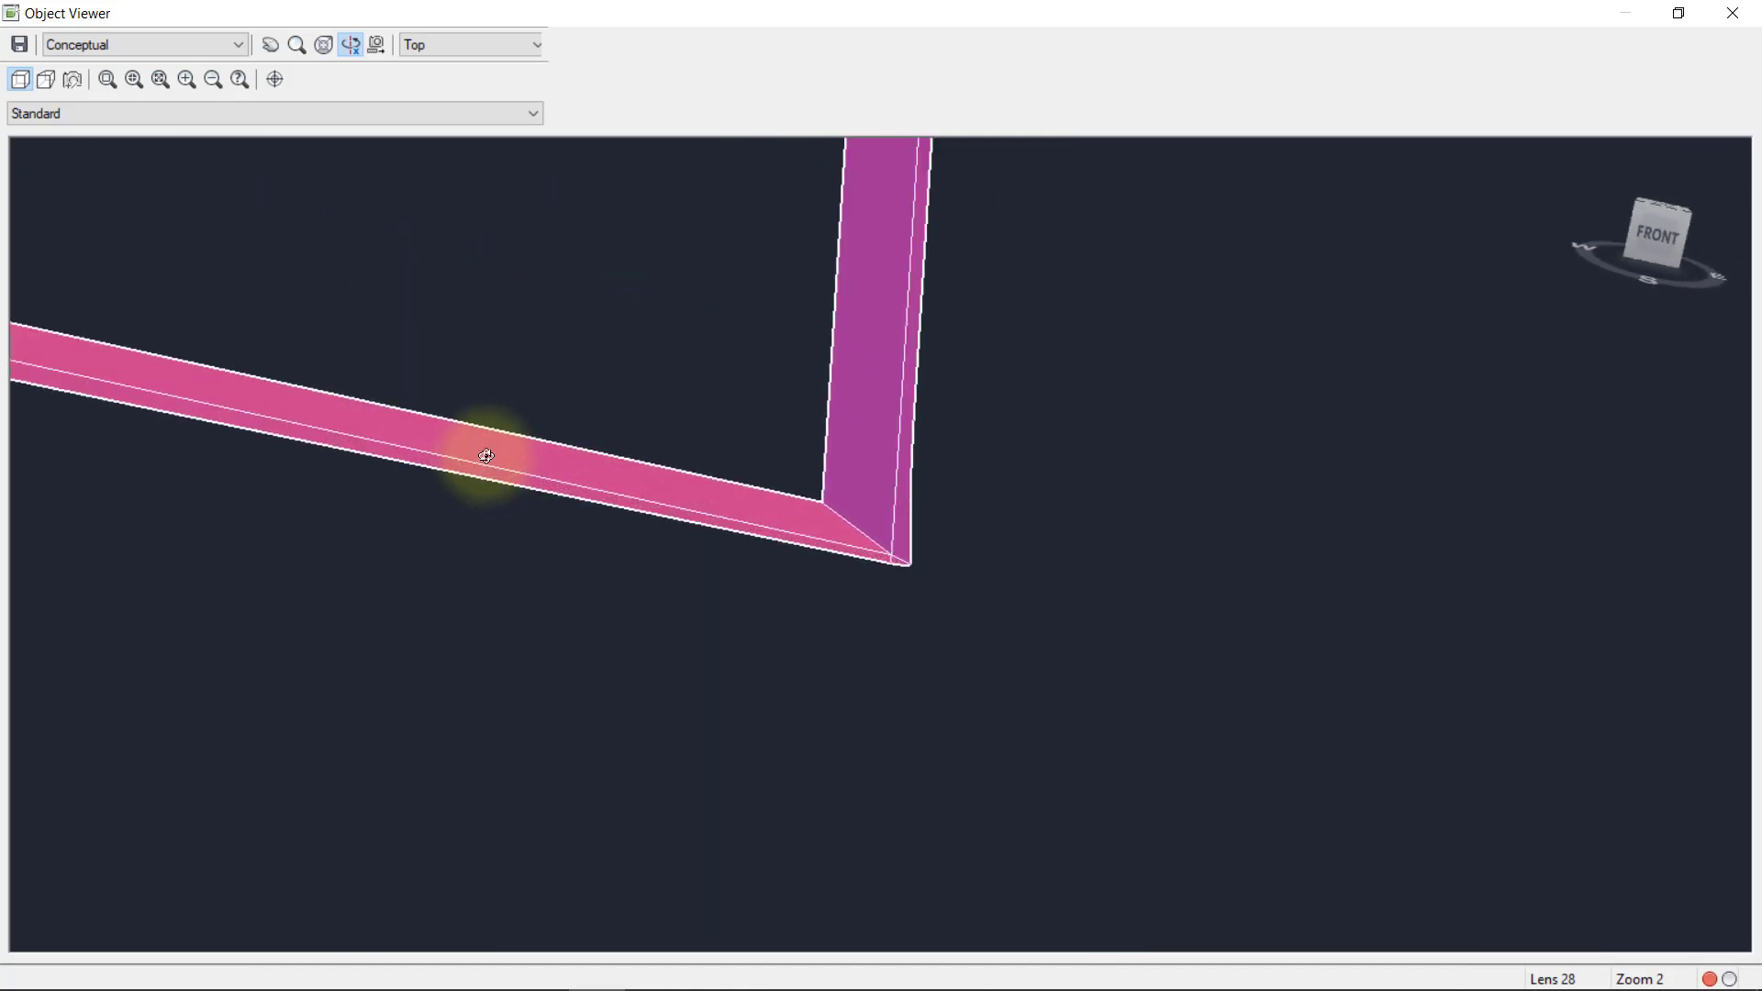
middle_click_drag(483, 457, 928, 543)
scroll(459, 459, "up", 1)
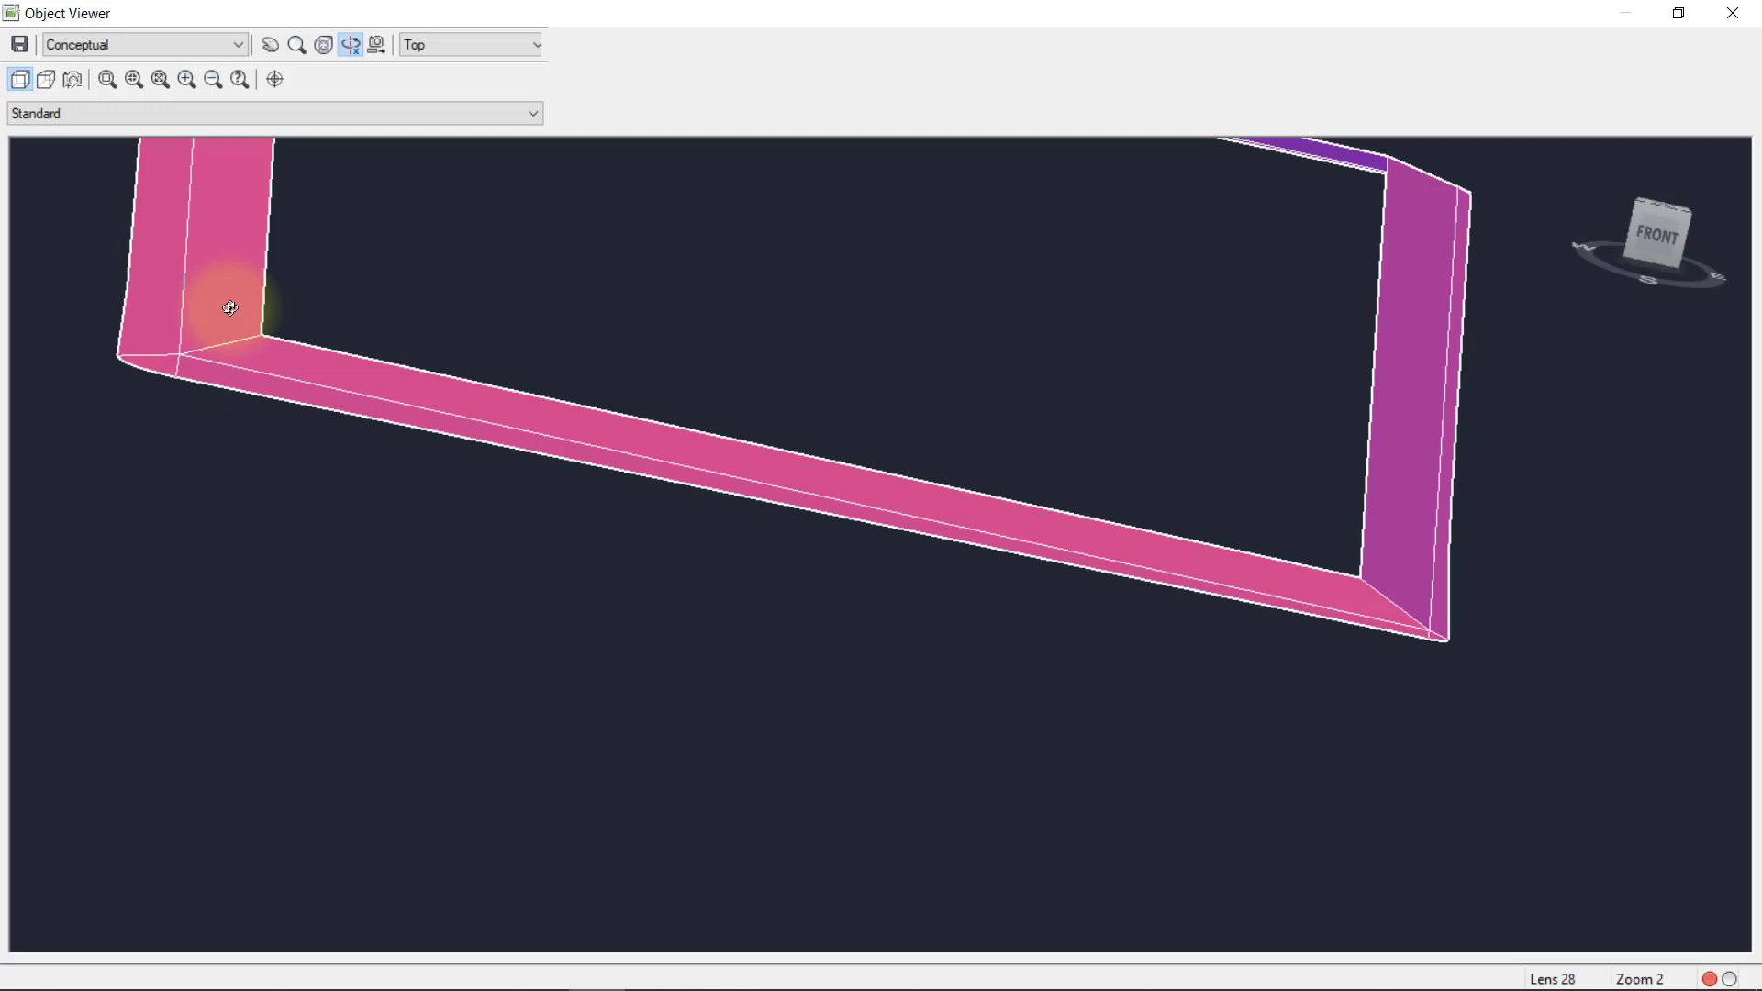
left_click(1733, 17)
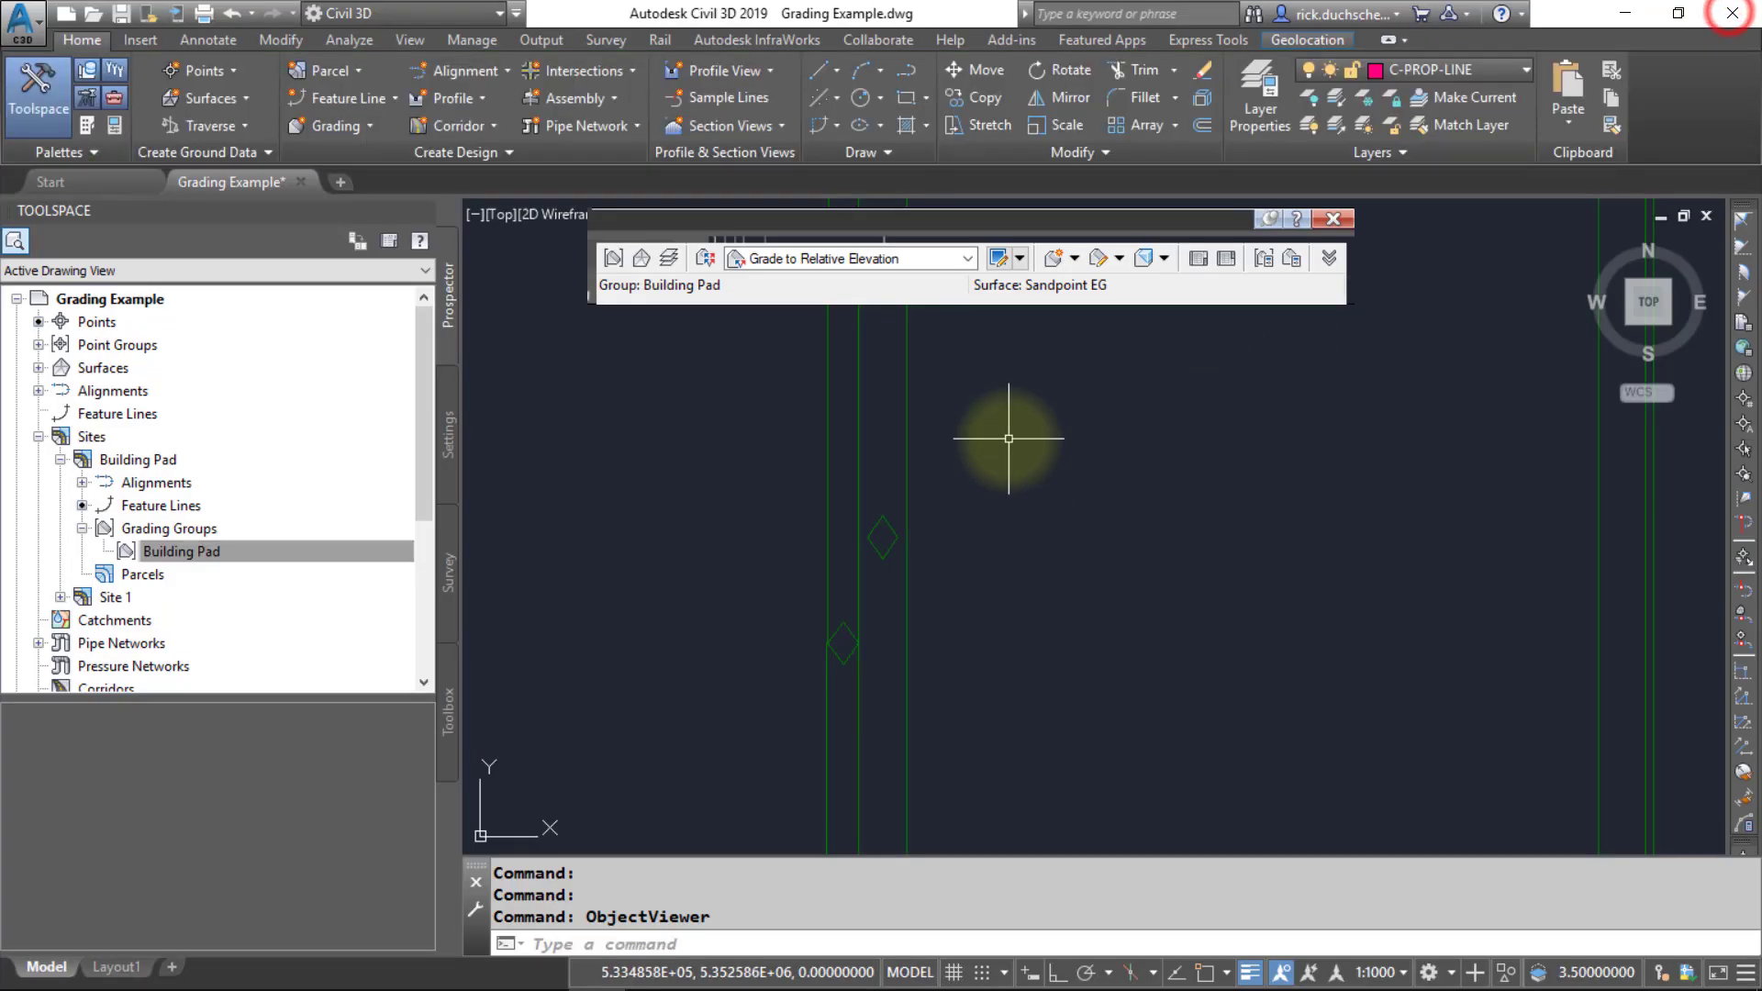
- Create a grading infill in the flat area enclosed by the pad's inner 3:1 relative-elevation grading
scroll(1124, 550, "down", 2)
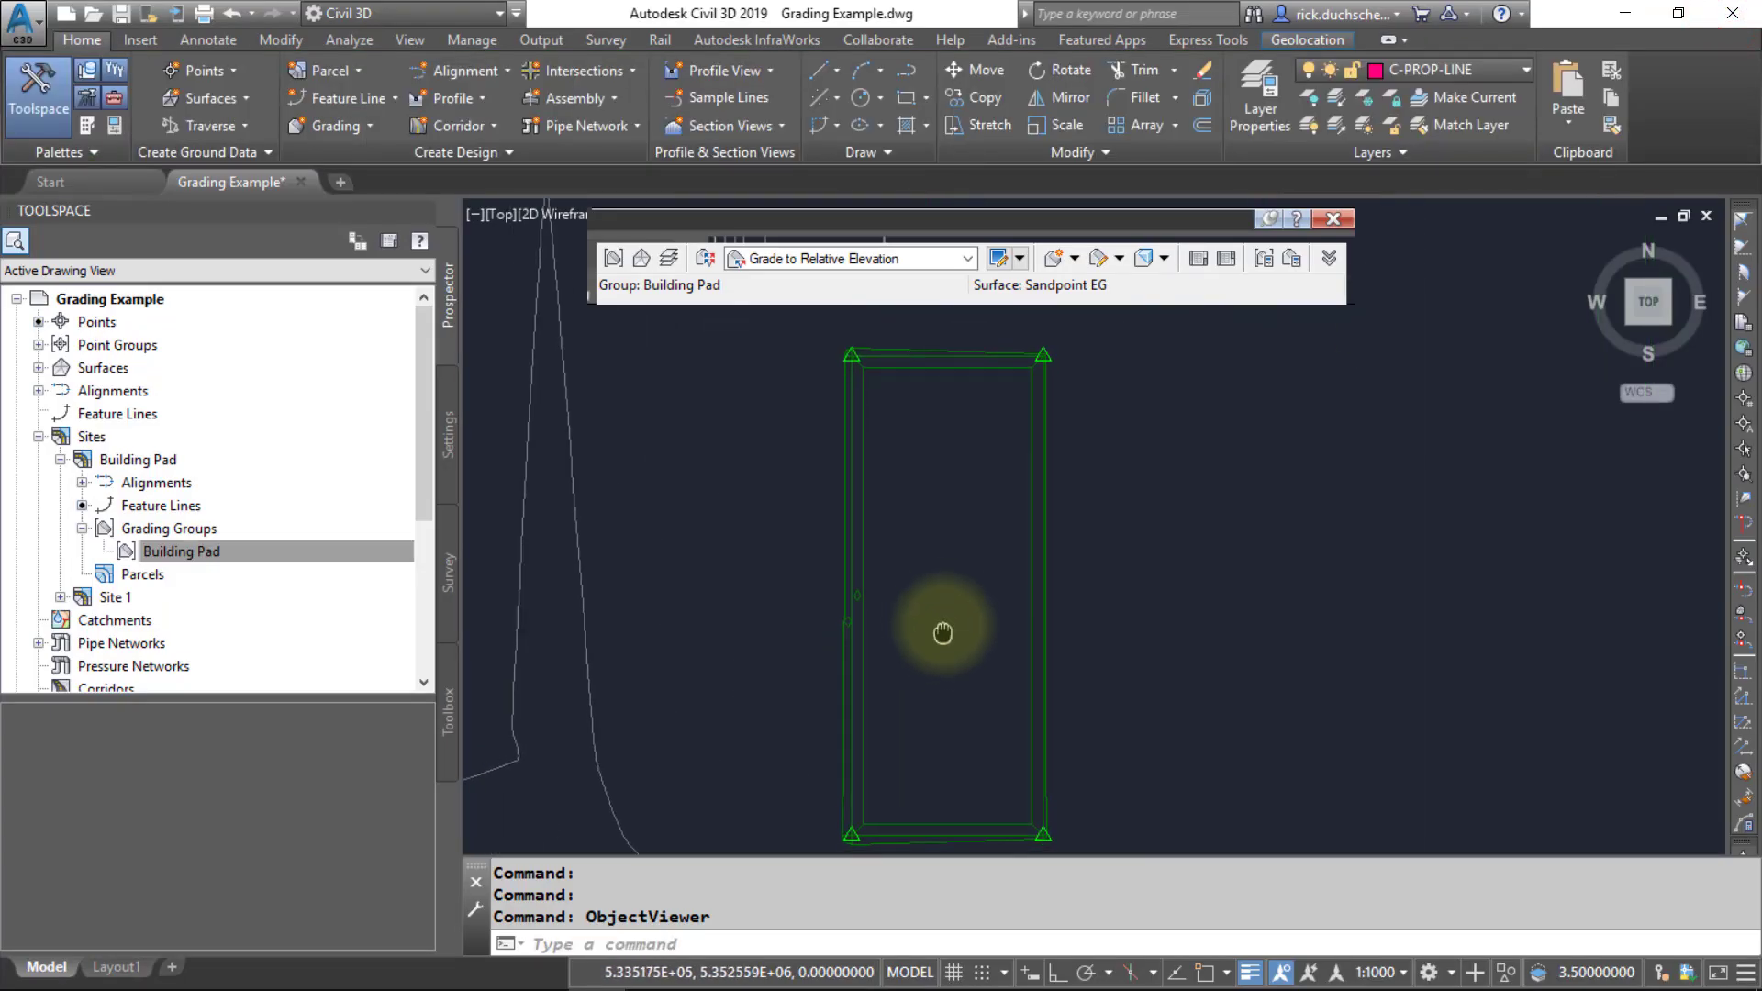
left_click(1075, 258)
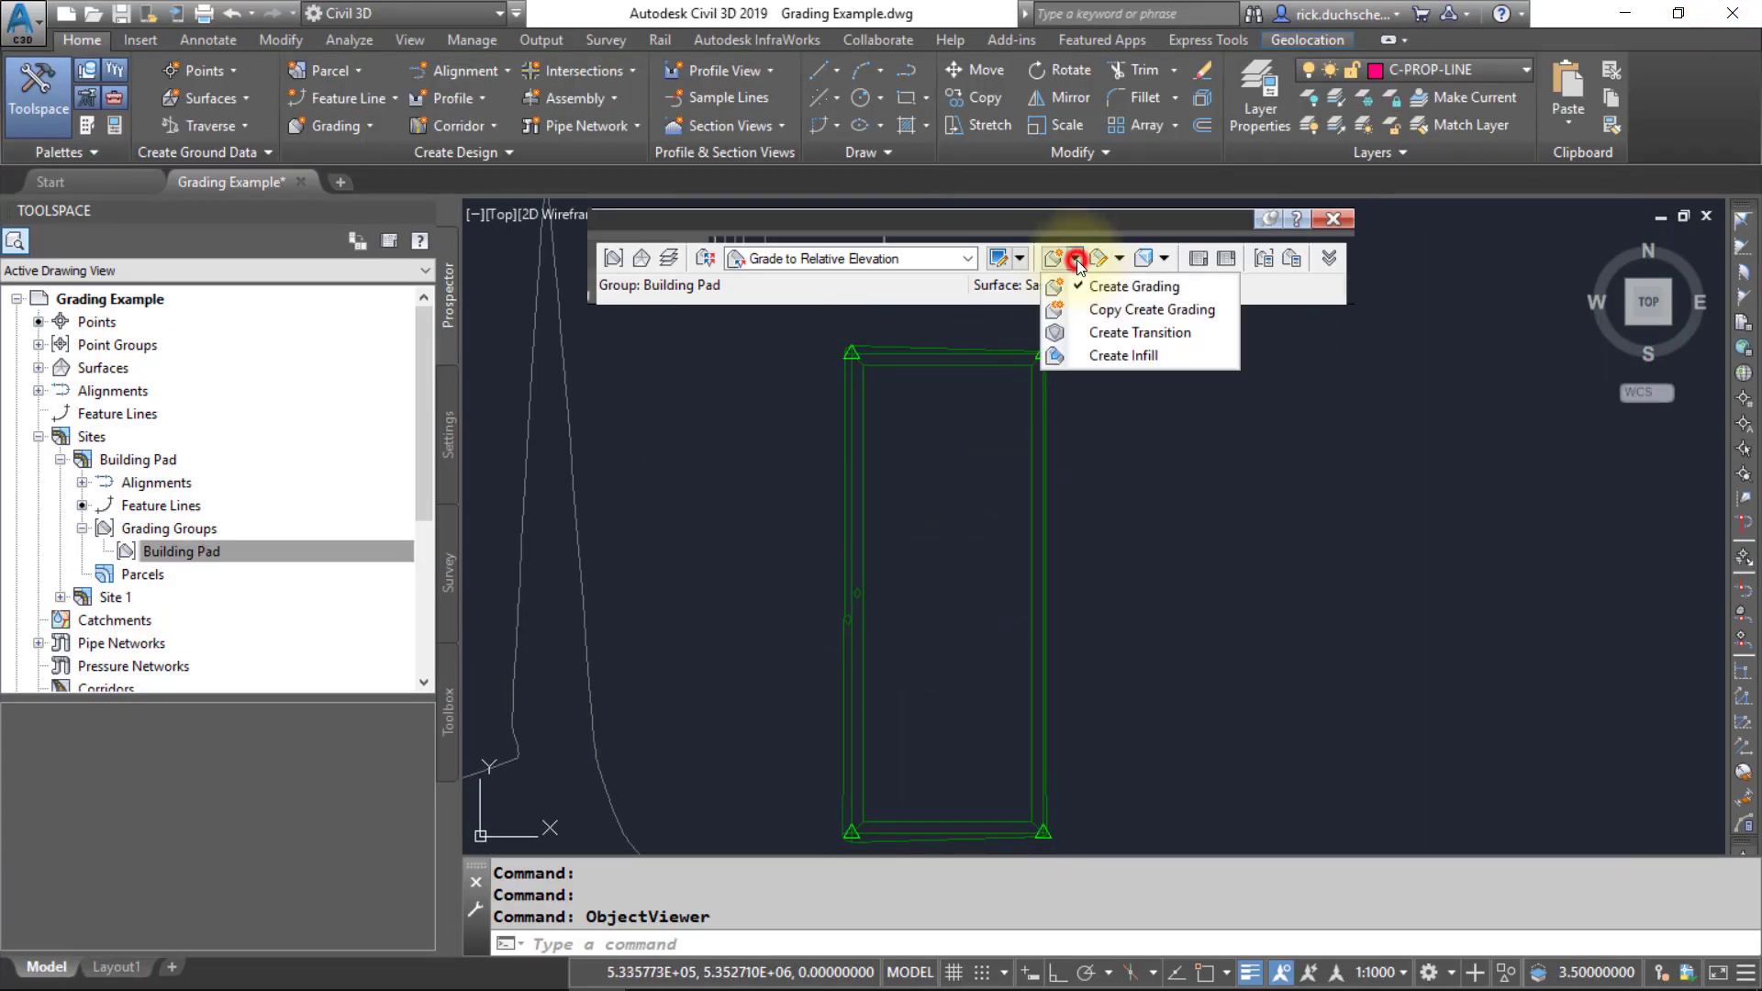
left_click(1115, 355)
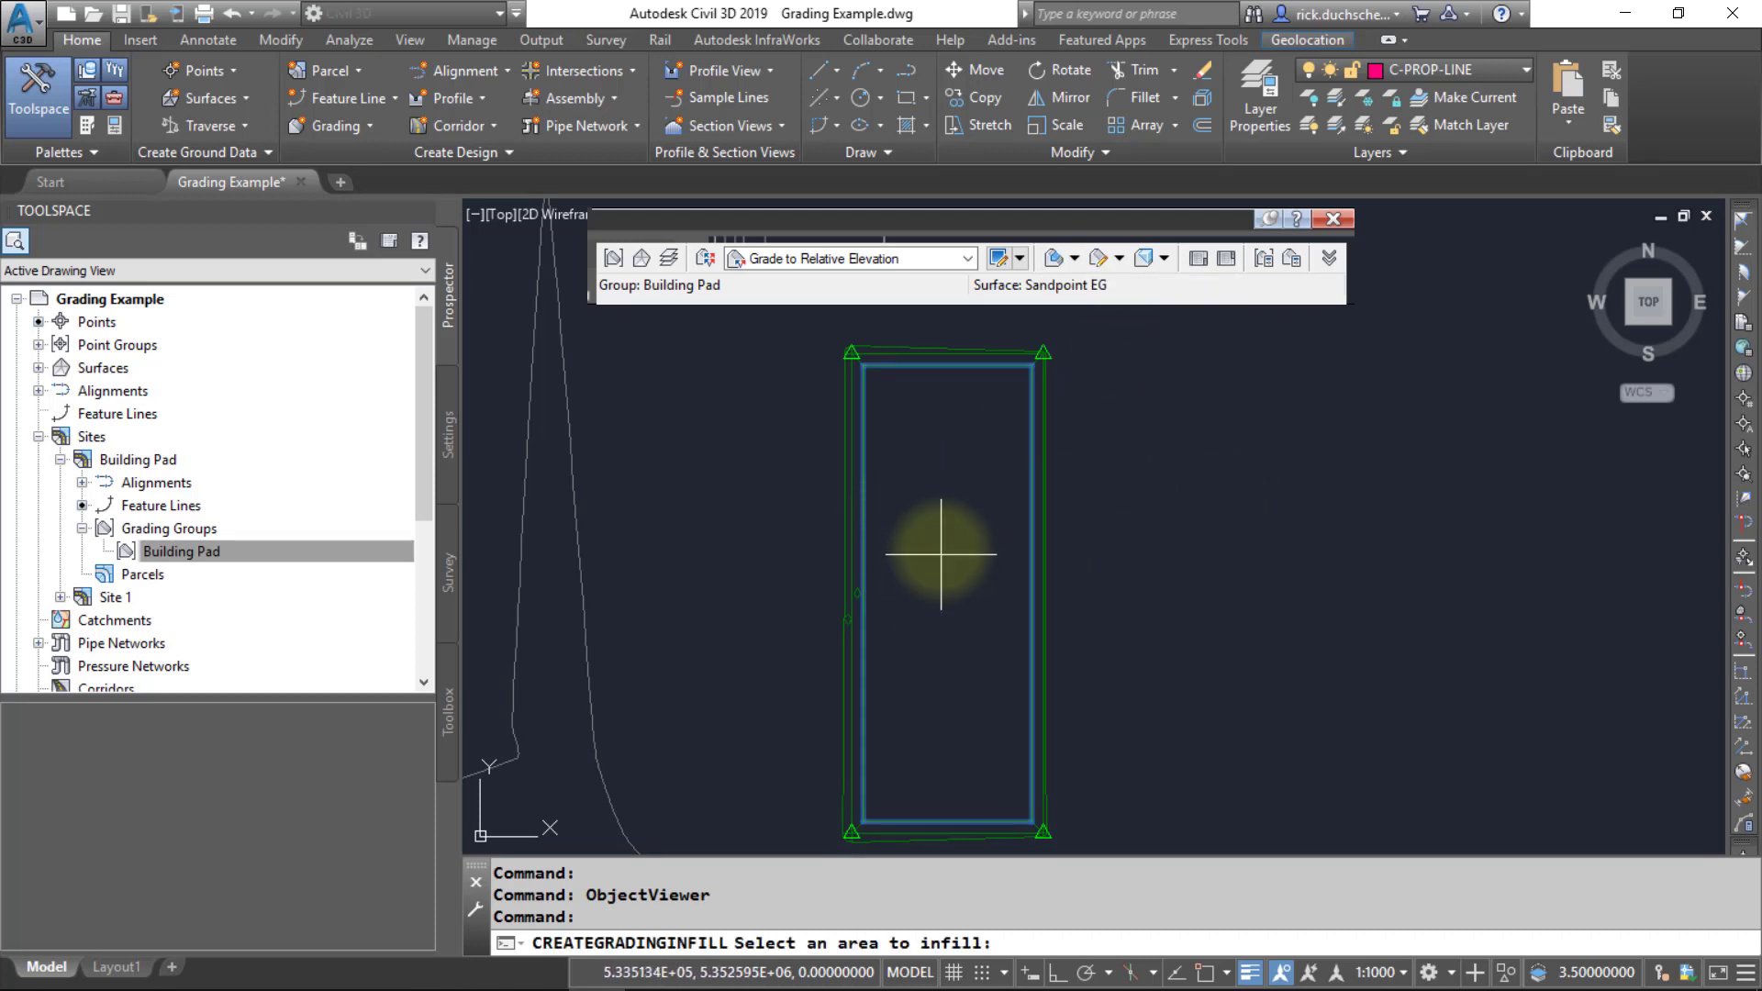
left_click(942, 525)
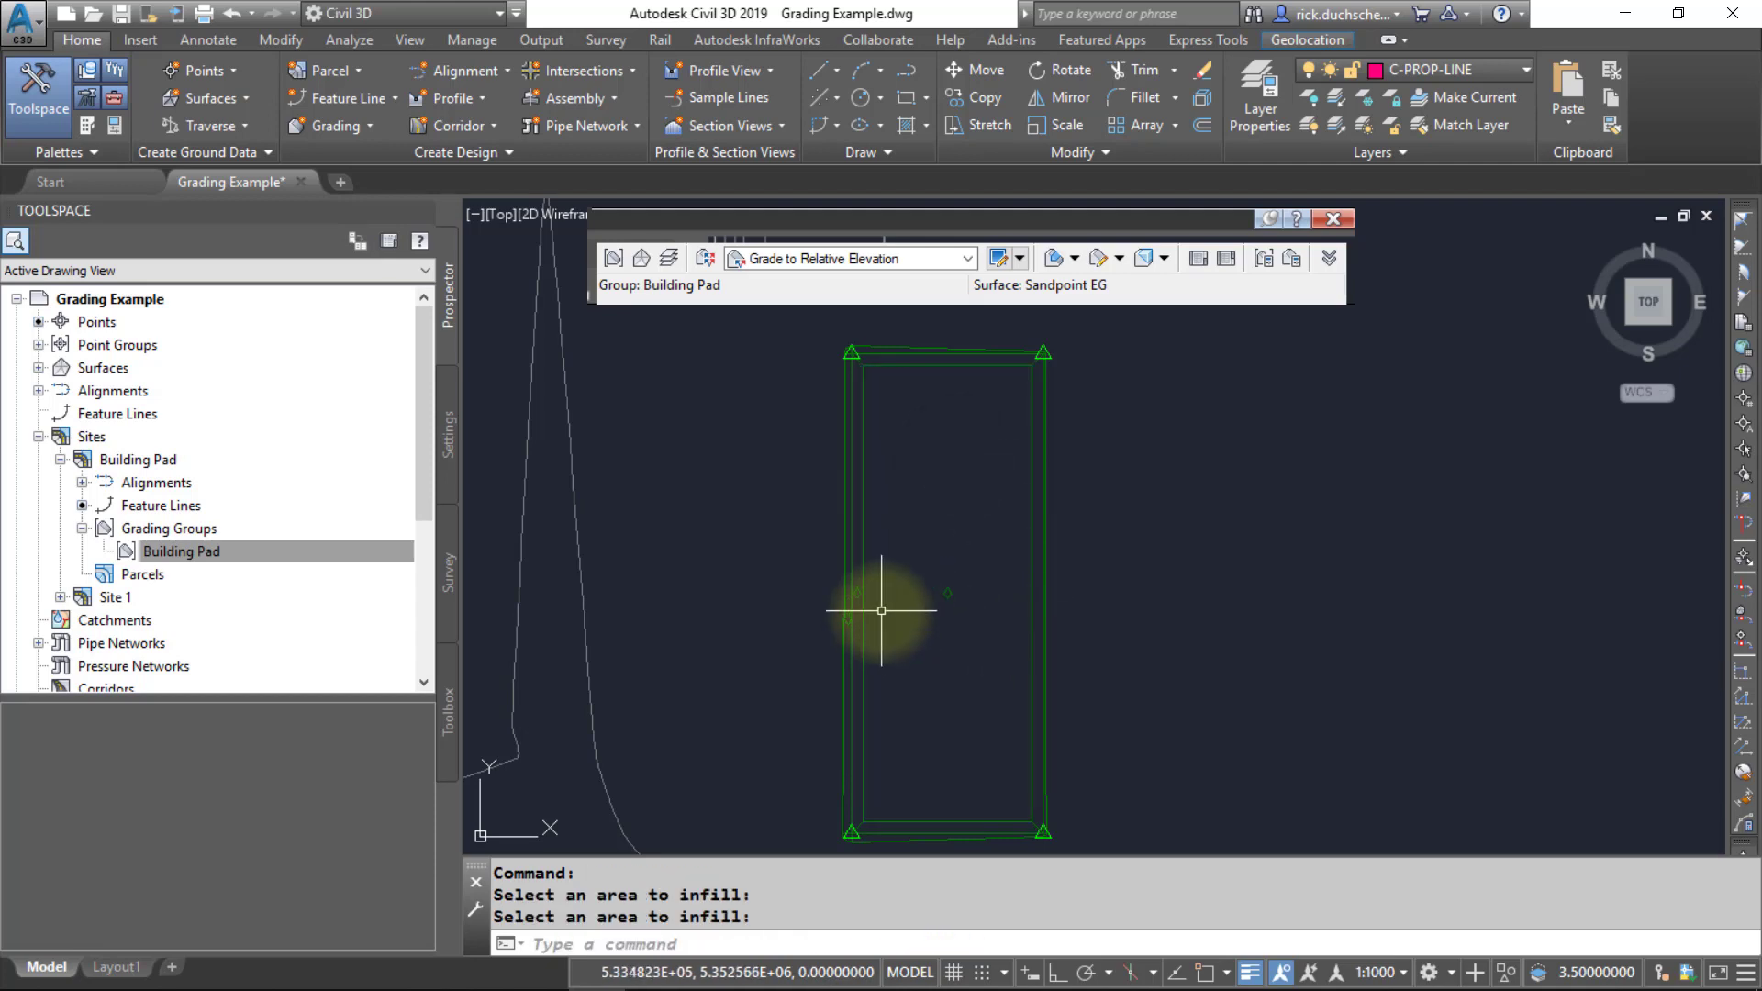
left_click(795, 539)
left_click(976, 647)
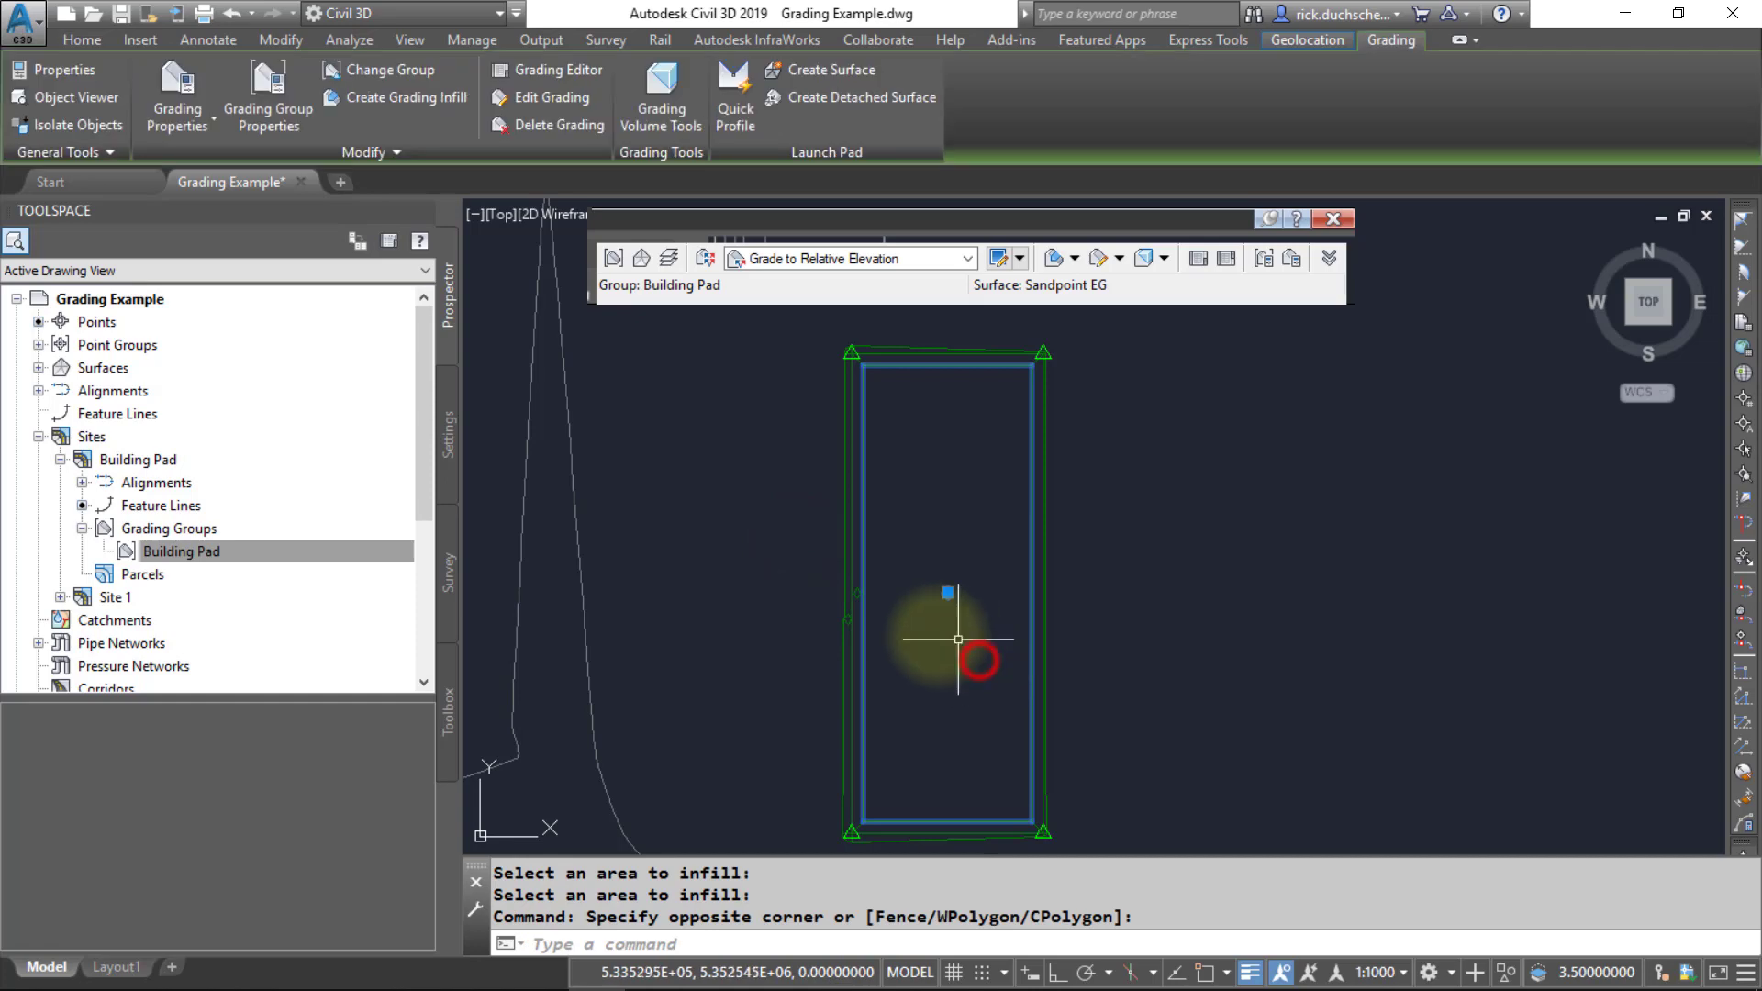
left_click(854, 598)
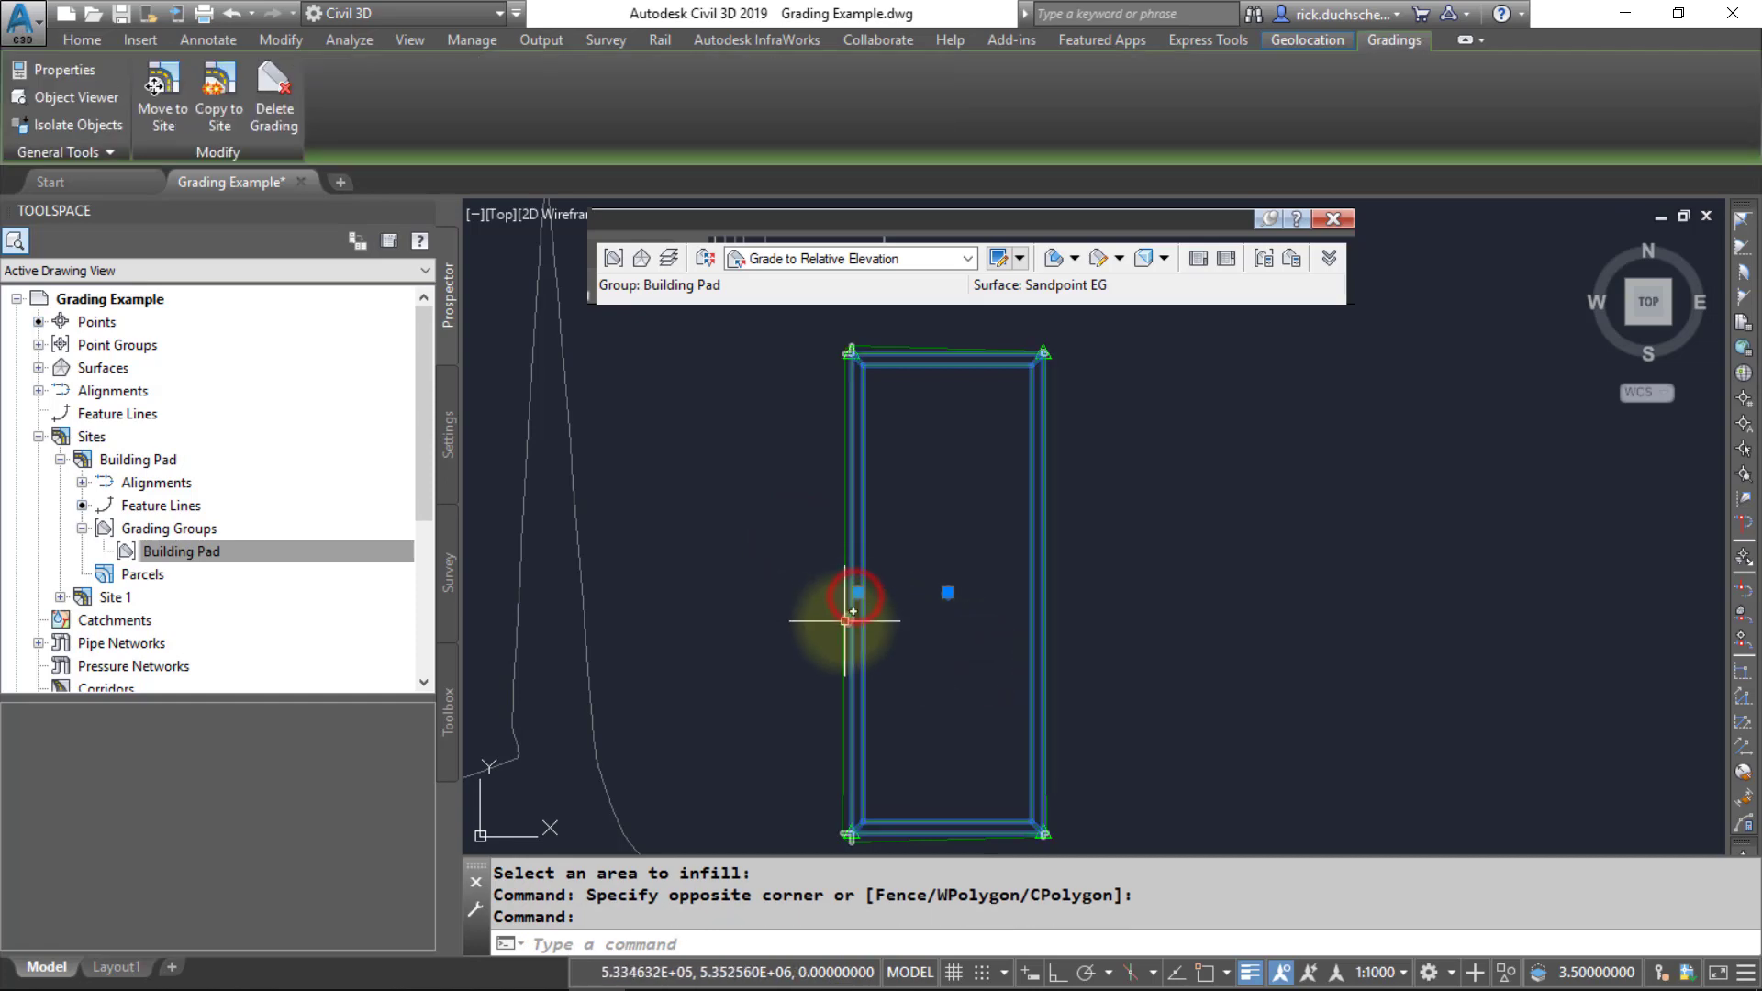
left_click(843, 618)
right_click(903, 503)
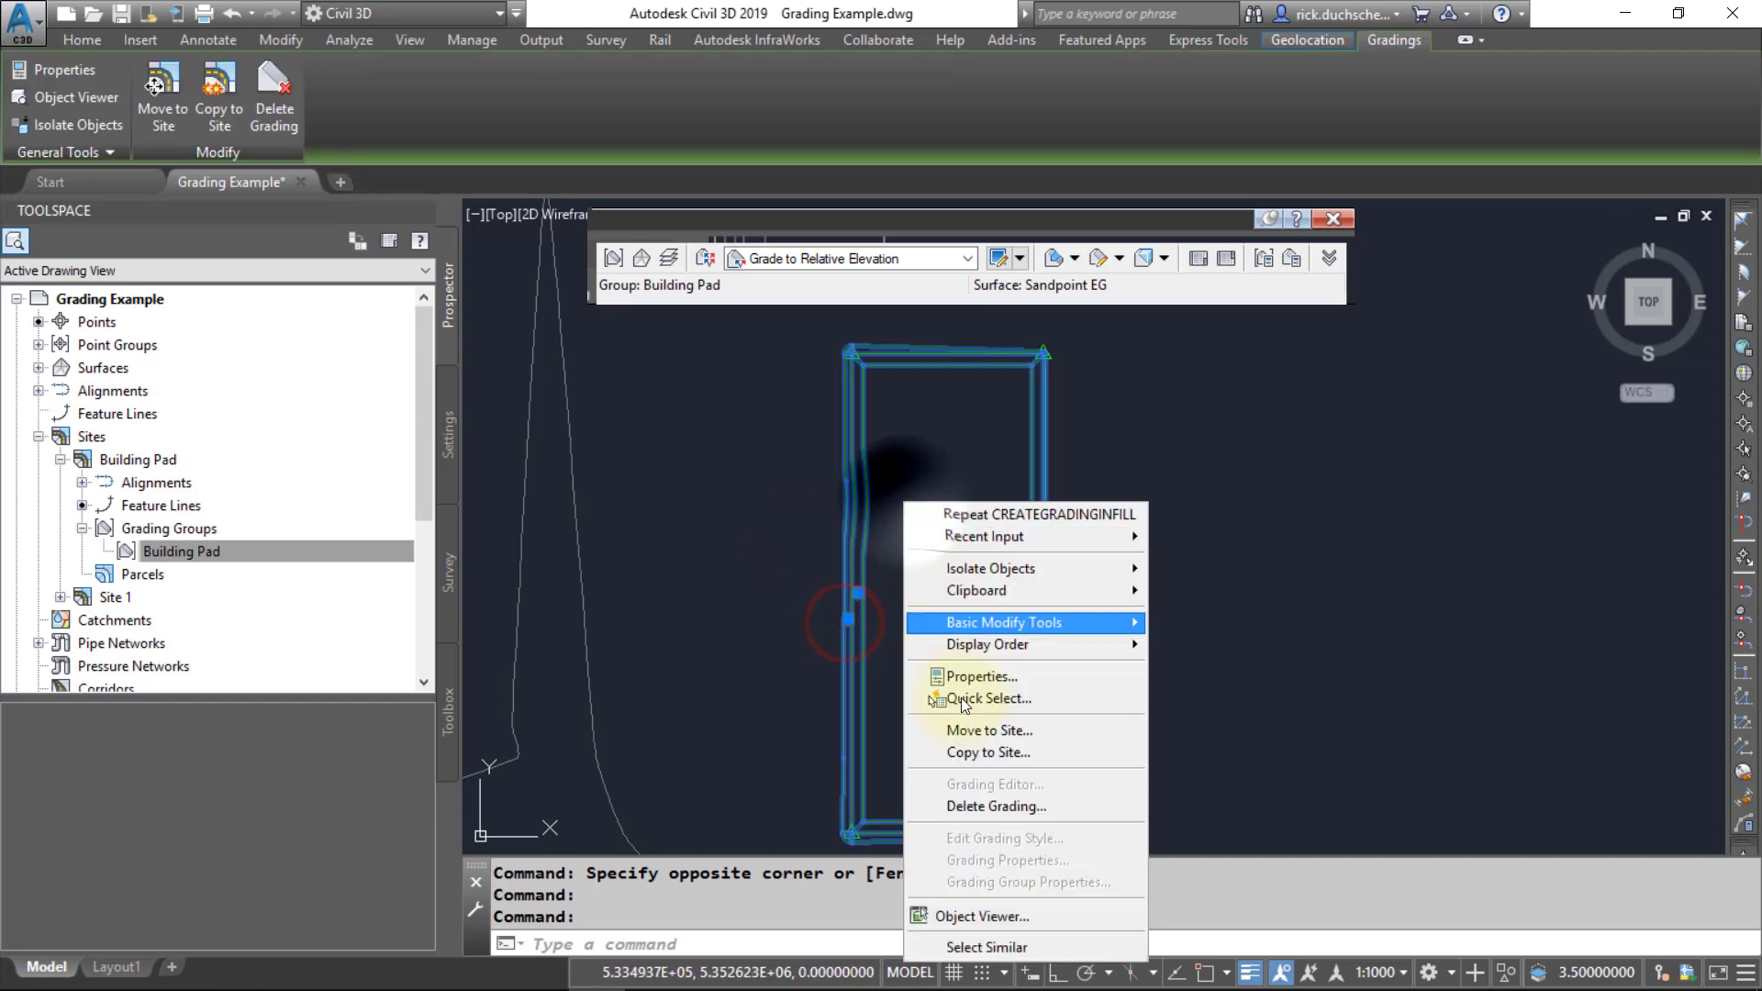
left_click(994, 916)
left_click_drag(881, 831, 775, 512)
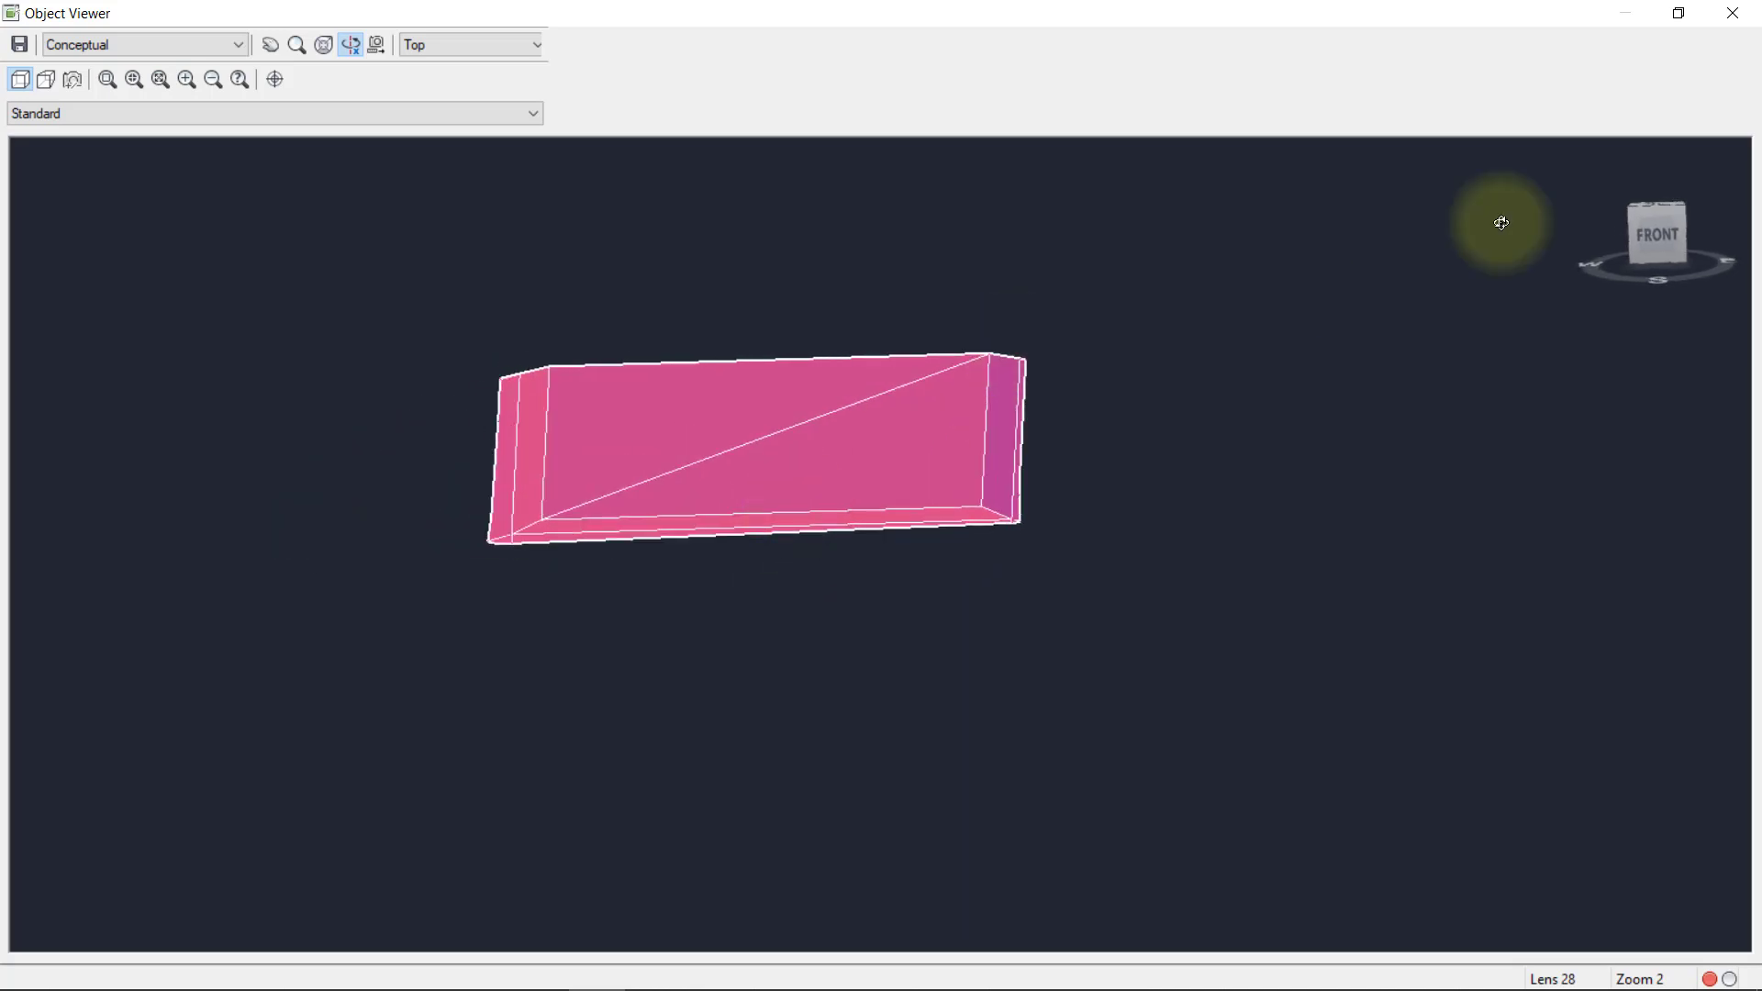
left_click(1729, 13)
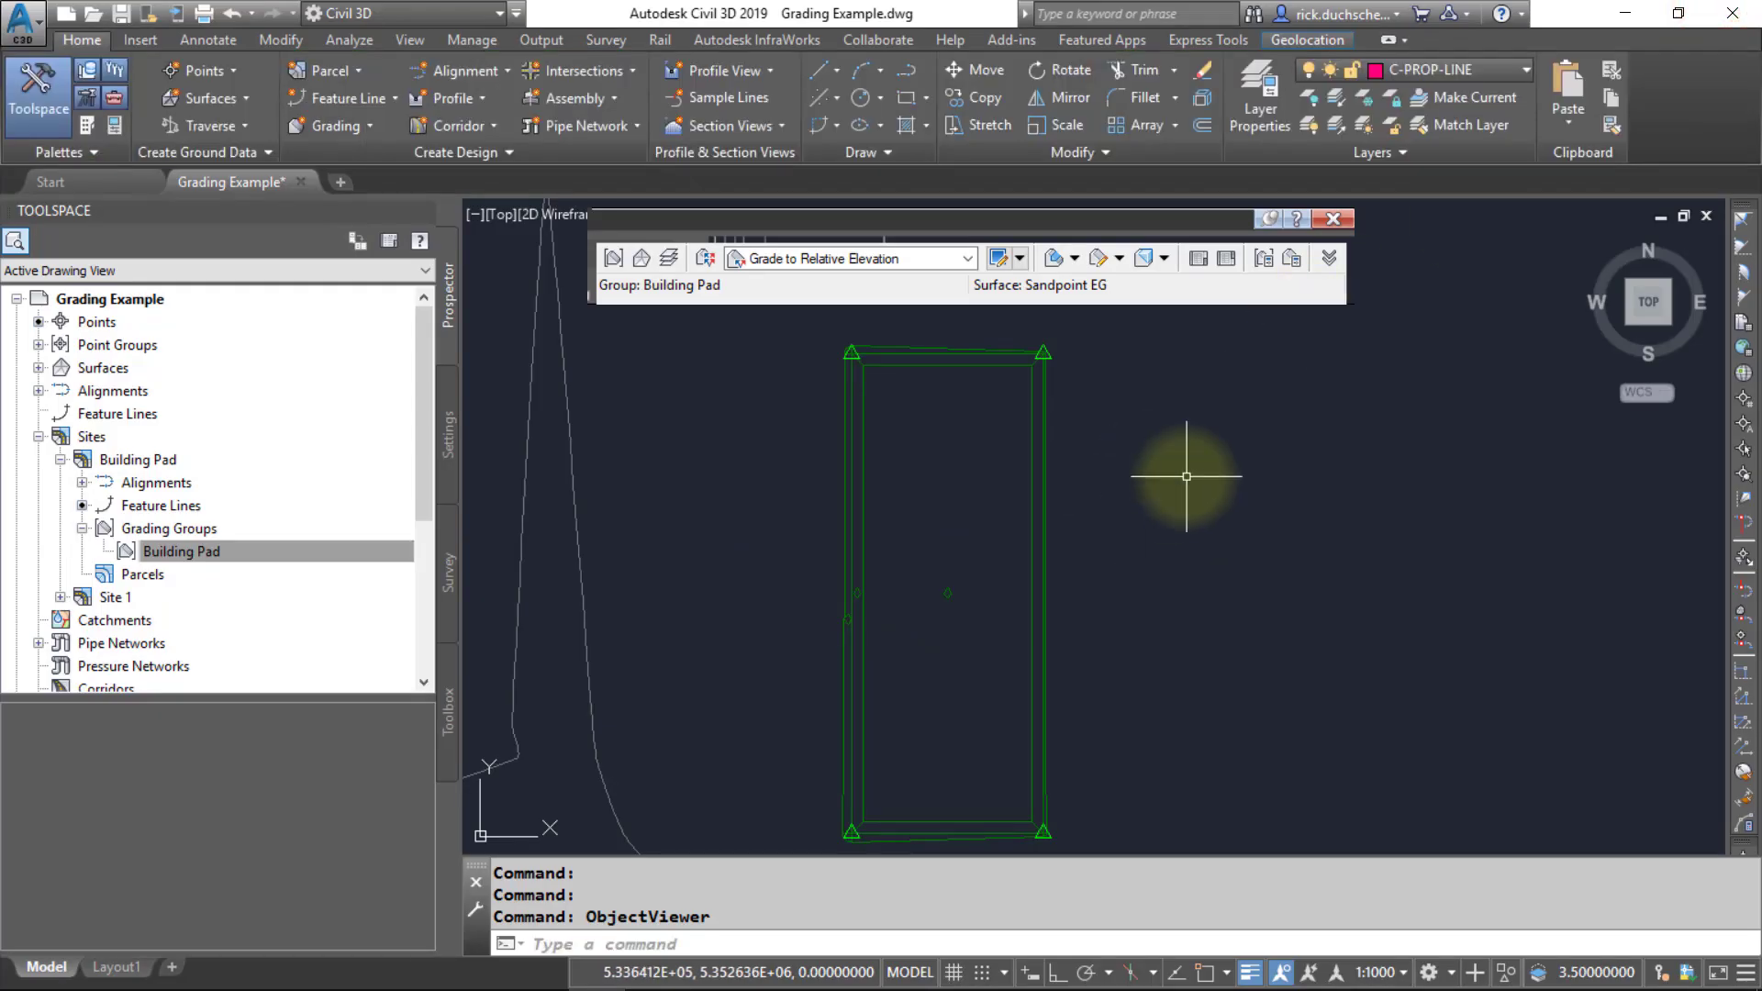